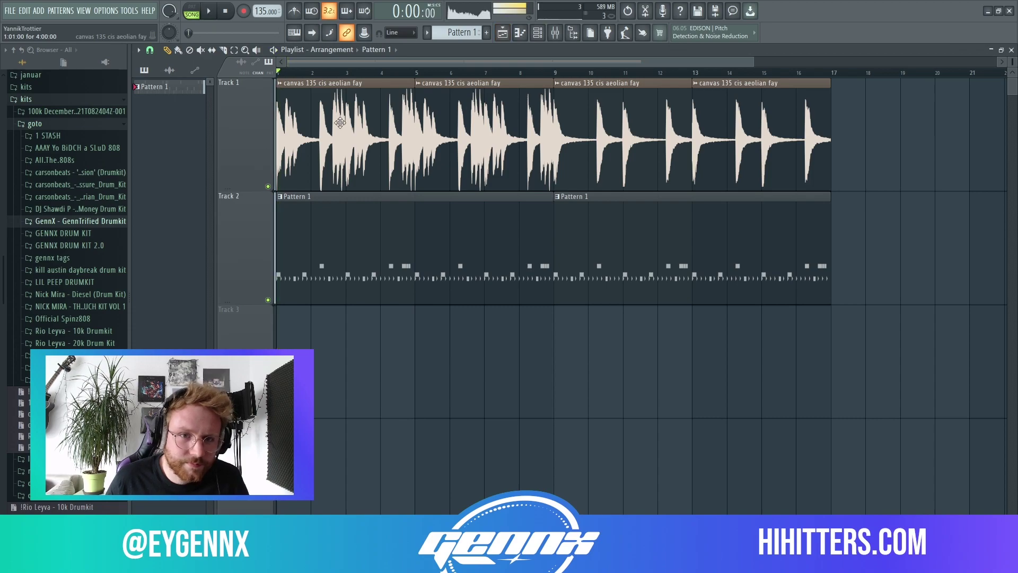
- Open the SOUTHSIDExPVLACE_snare_timber notes and move all of them one beat earlier
left_click(280, 83)
left_click(377, 156)
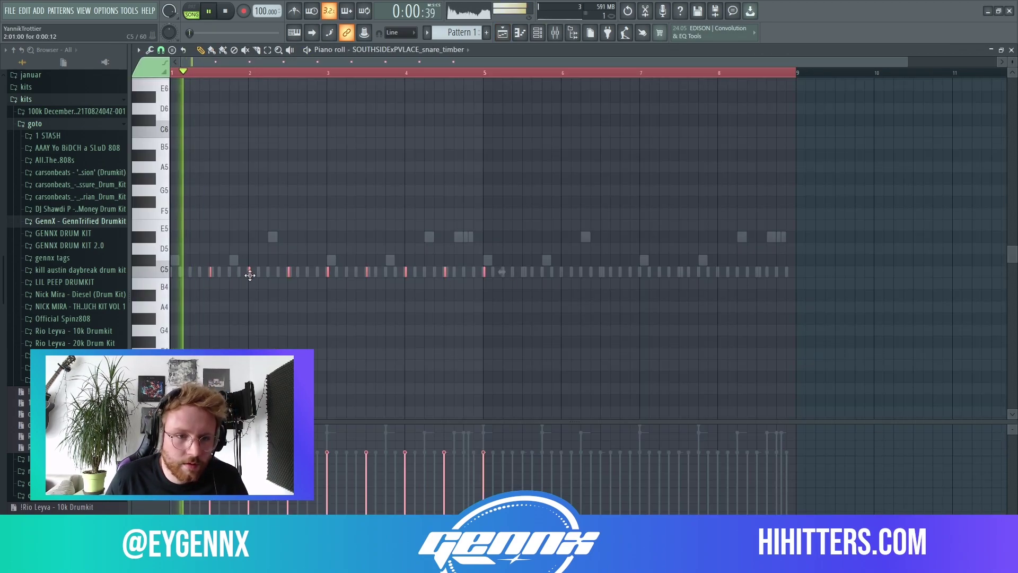
left_click_drag(249, 274, 230, 274)
- Rearrange the SOUTHSIDExPVLACE_snare_terry_flap notes to repeat every half bar over bars 1 to 4, matching the timber snare
left_click(537, 34)
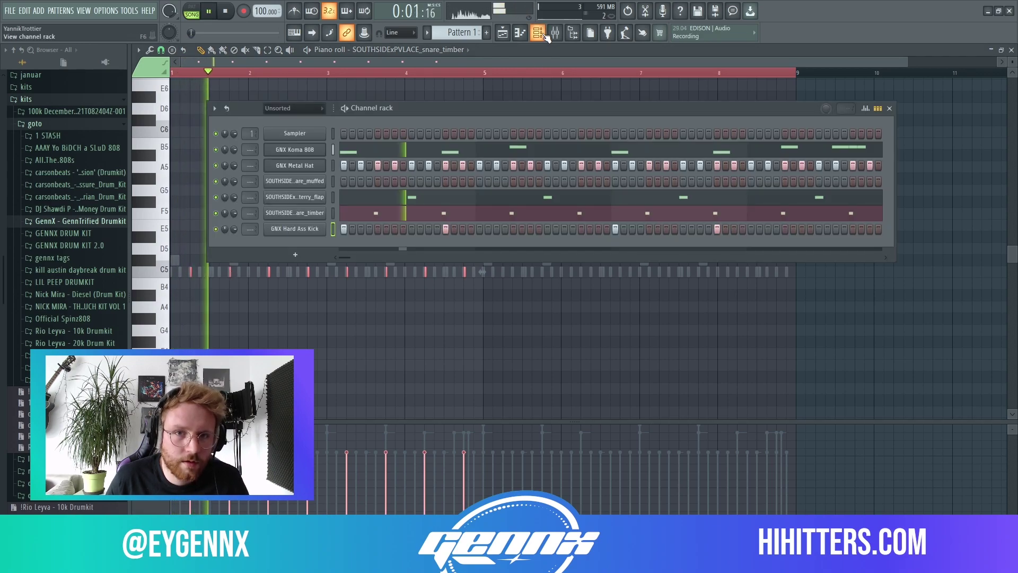
left_click(385, 200)
key("space")
left_click_drag(796, 310, 174, 233)
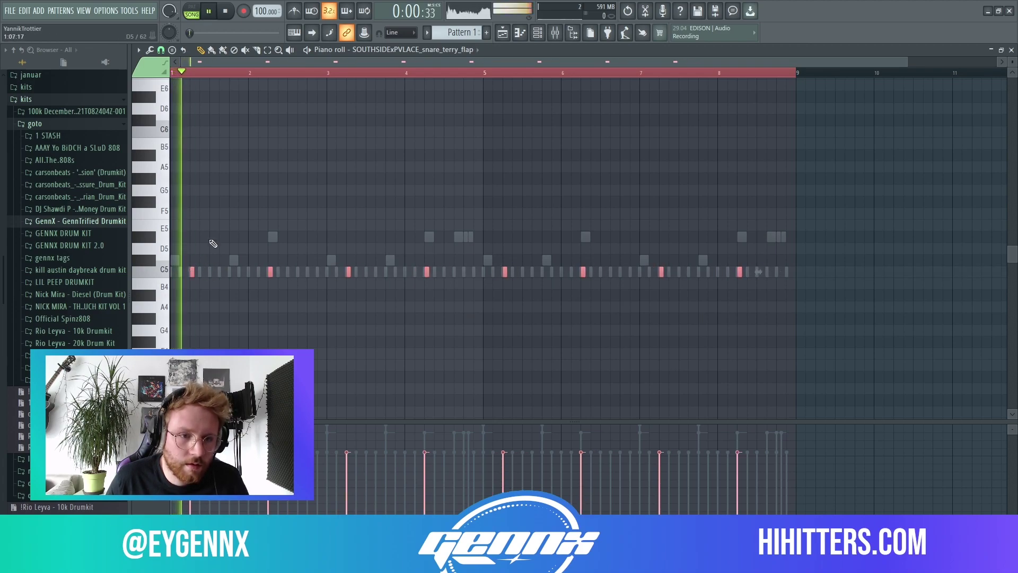
left_click_drag(761, 298, 253, 245)
key("space")
left_click_drag(737, 272, 534, 285)
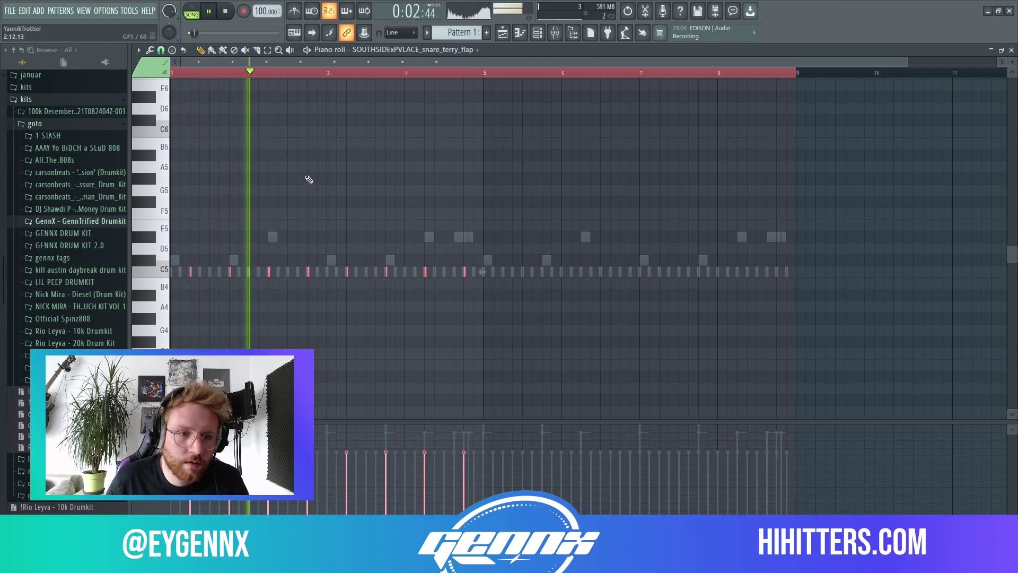
- Raise all GNX Koma 808 note velocities to maximum, and move the second C#5 earlier and add a C#5 at the start of bar 2
left_click(536, 34)
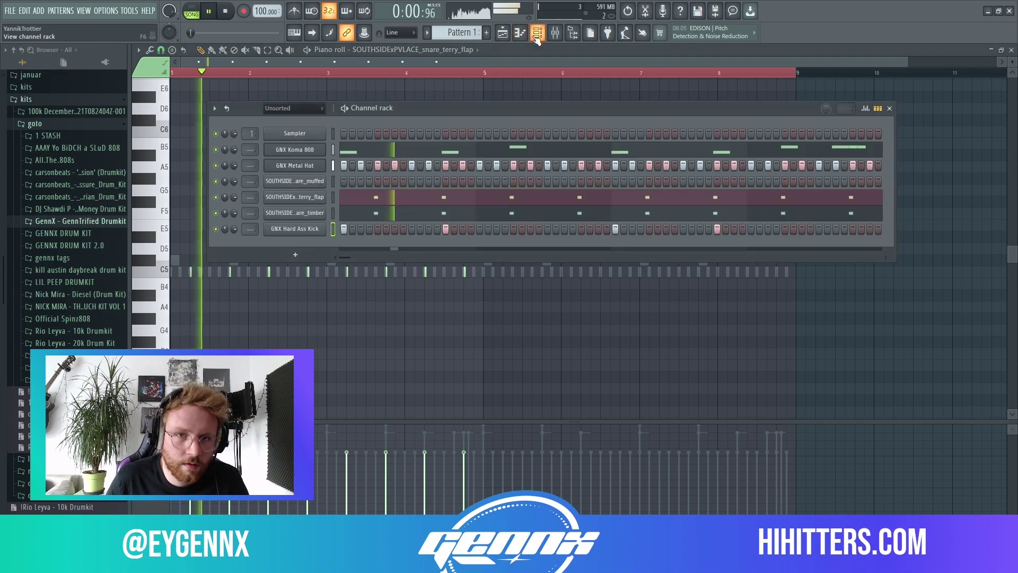
key("space")
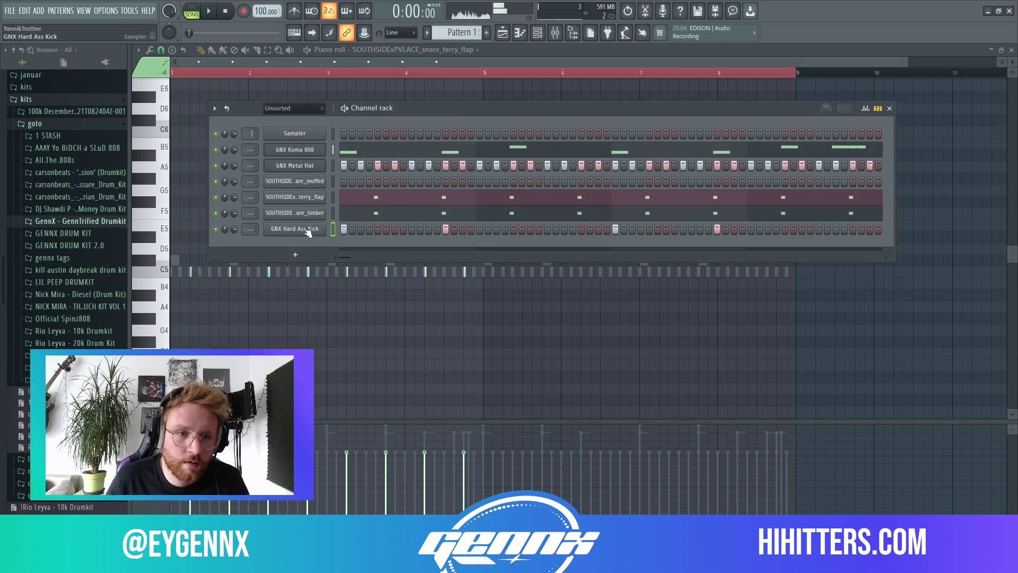
key("space")
left_click(388, 151)
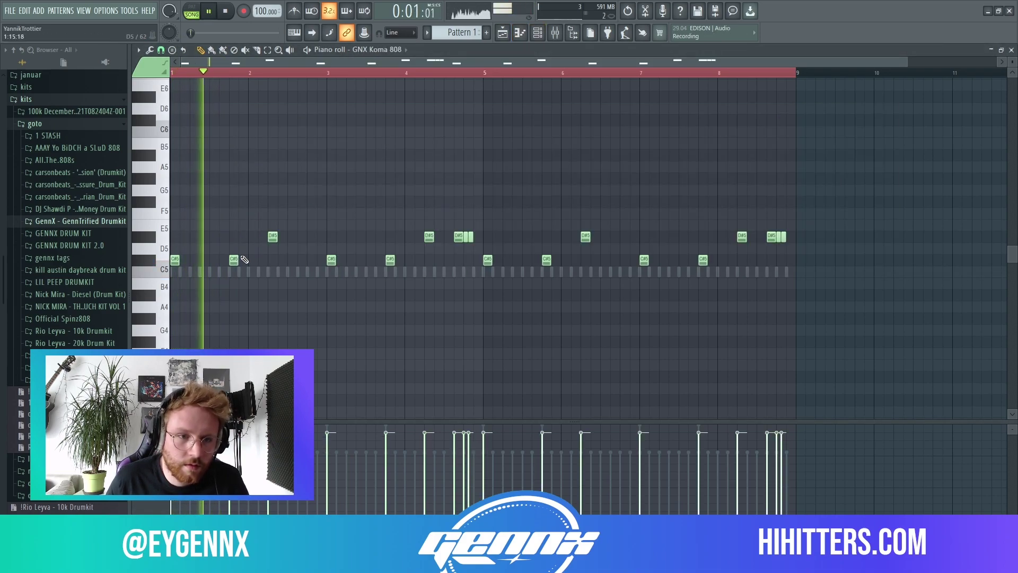
key("ctrl+a")
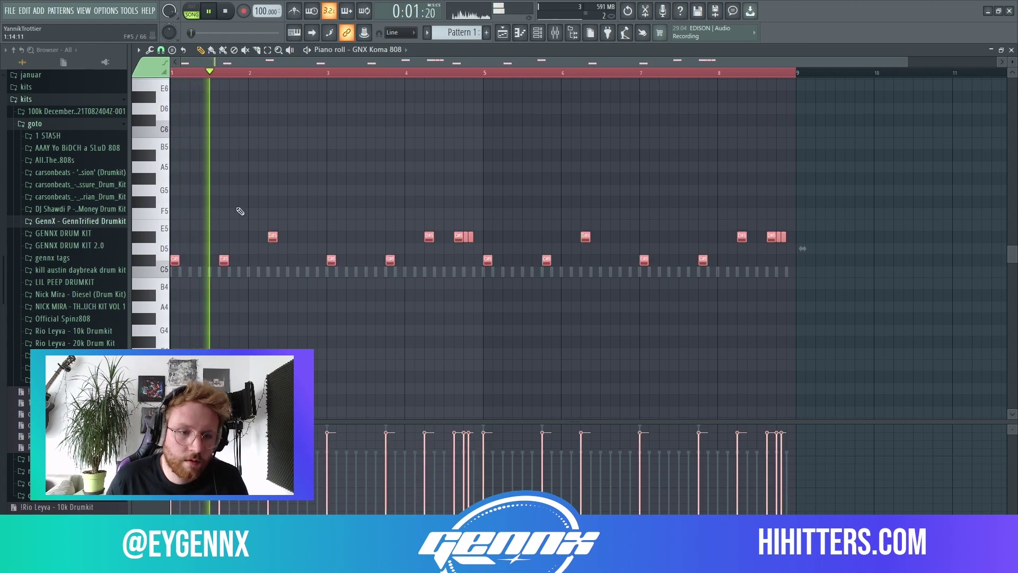
key("ctrl+d")
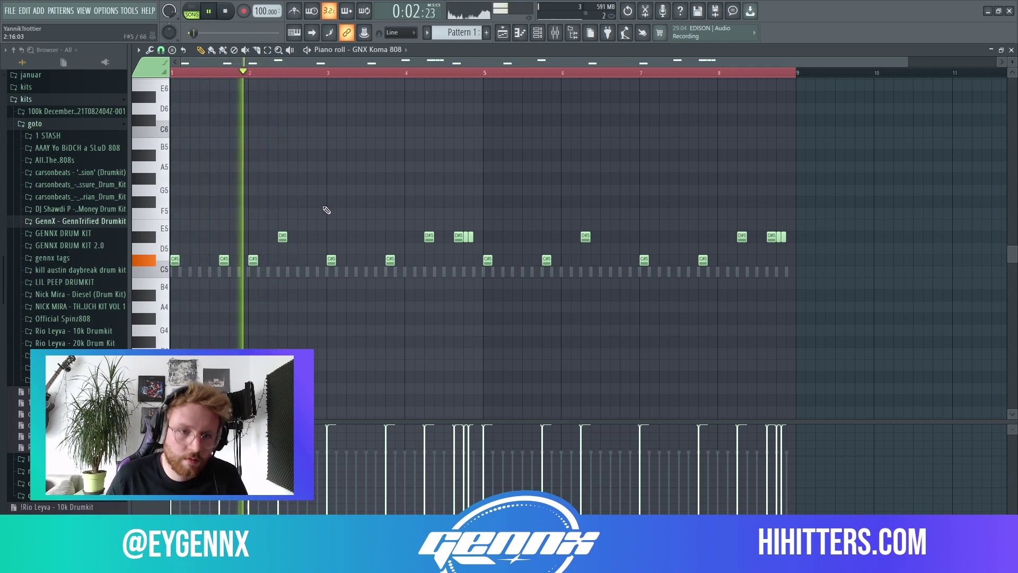
- Add two consecutive D#5 notes at the end of bar 2 and mute the GNX Hard Ass Kick channel
left_click(313, 237)
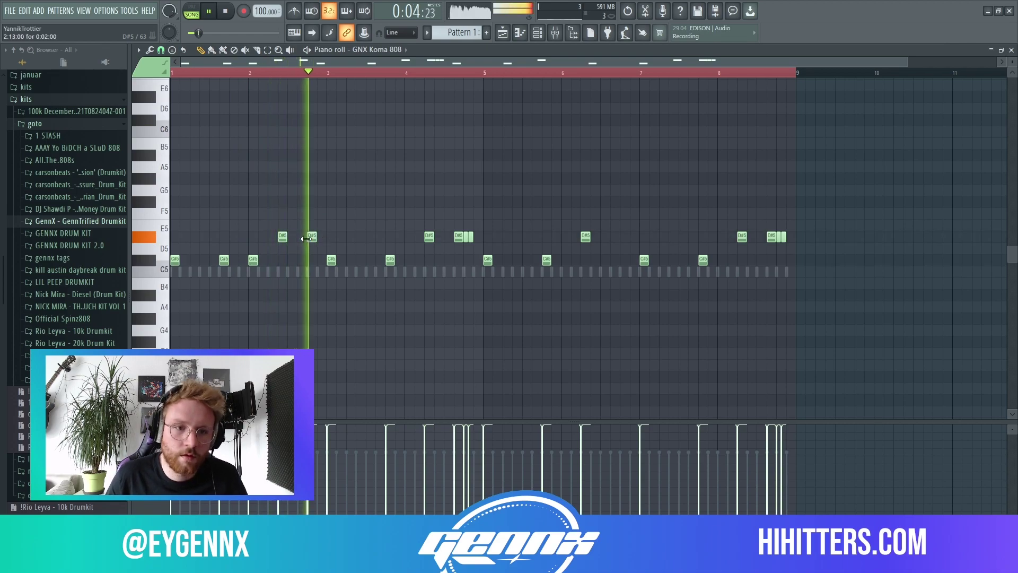
left_click(320, 237)
key("ctrl+a")
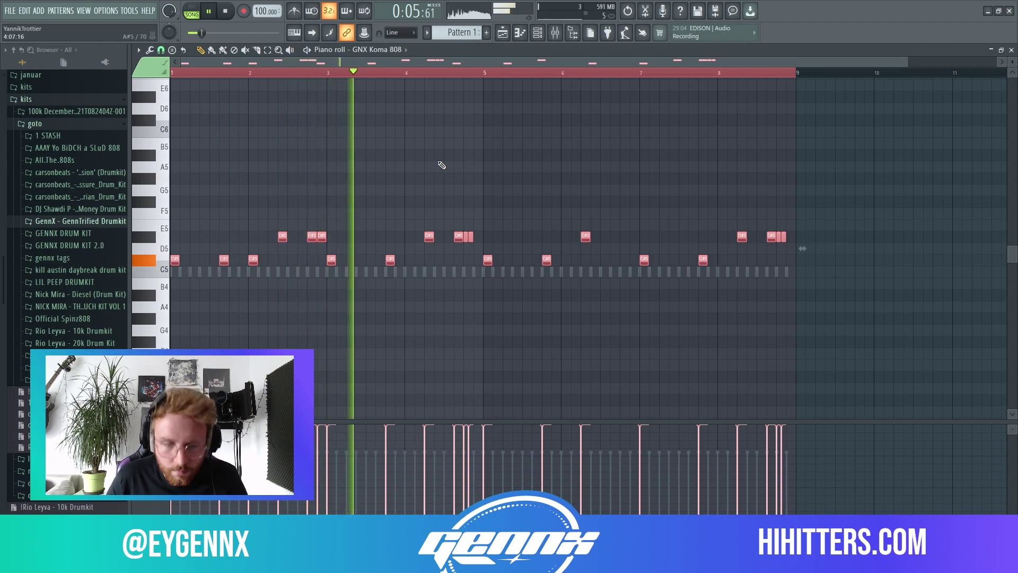
key("F6")
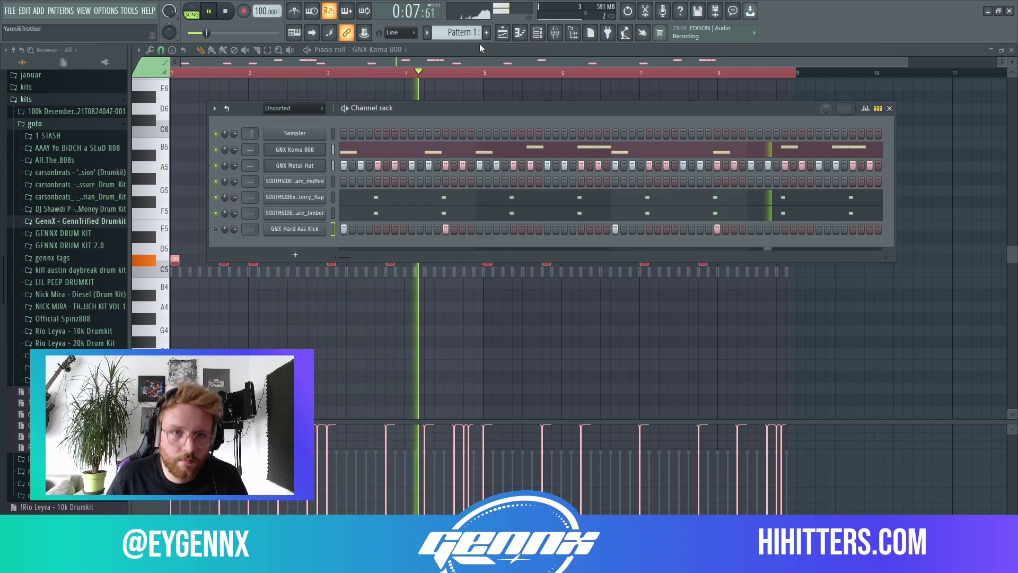
- Set the time-stretching mode of the canvas 135 cis aeolian fay audio clip to Stretch
key("F5")
double_click(425, 171)
left_click(446, 211)
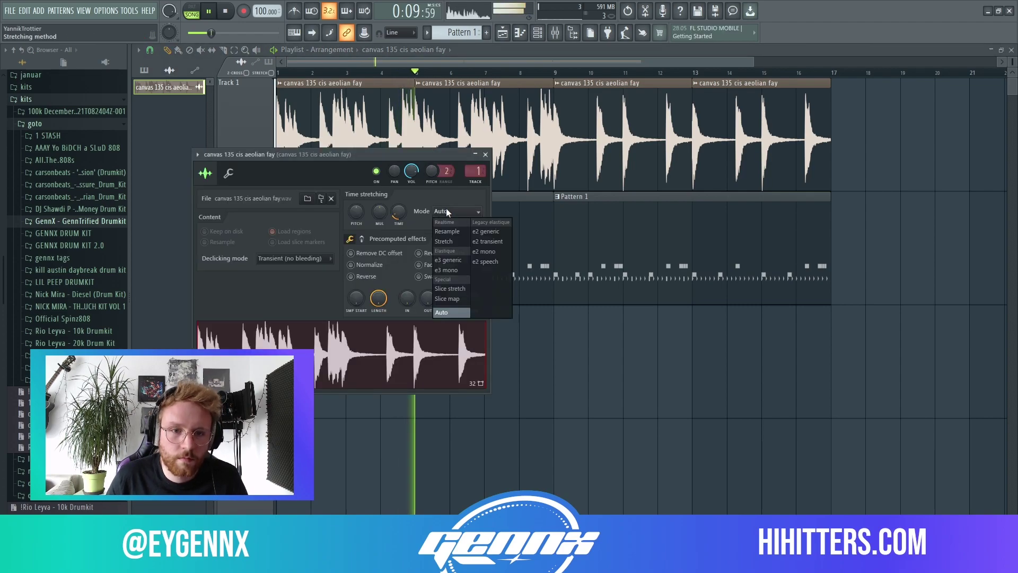
left_click(445, 242)
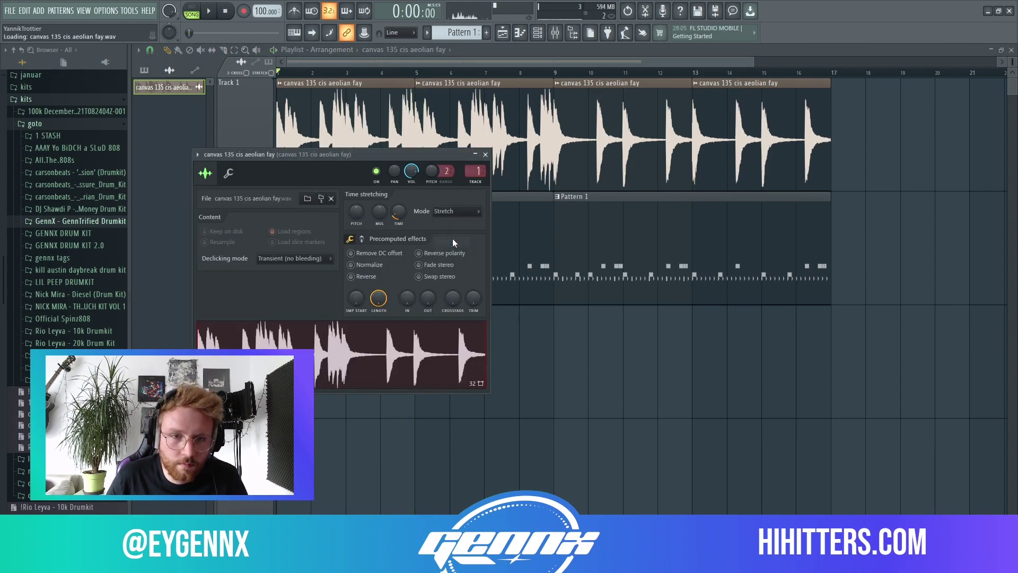
- Reopen the GNX Koma 808 notes and delete every note after the first C#5 of bar 3
left_click(537, 33)
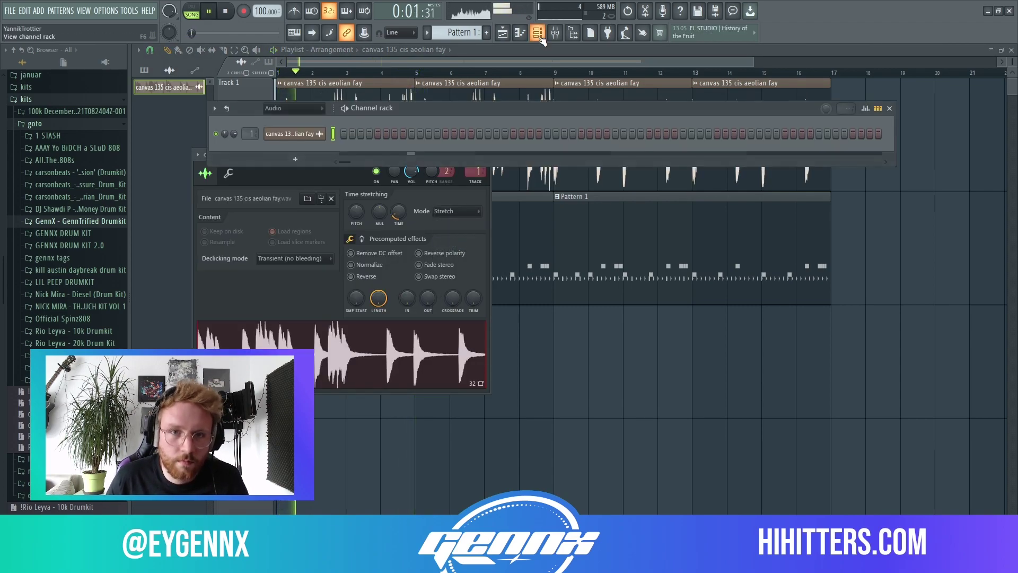
left_click(465, 58)
double_click(355, 225)
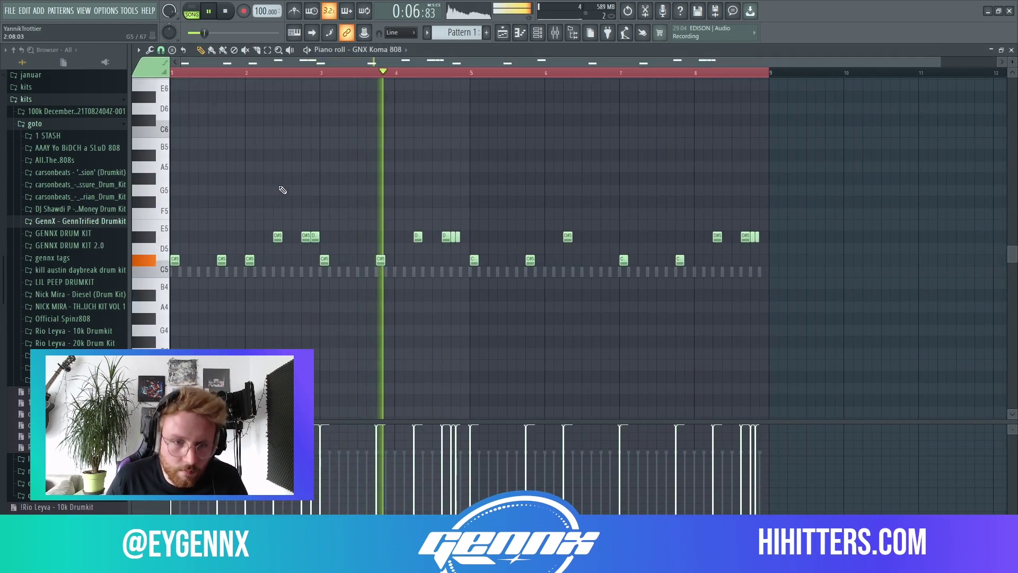
key("space")
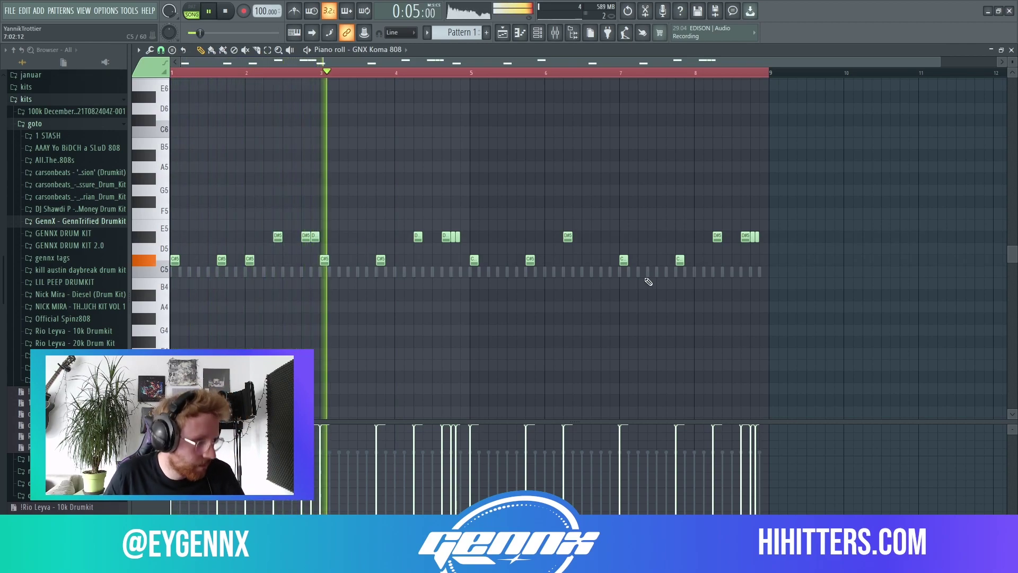
left_click_drag(884, 323, 377, 184)
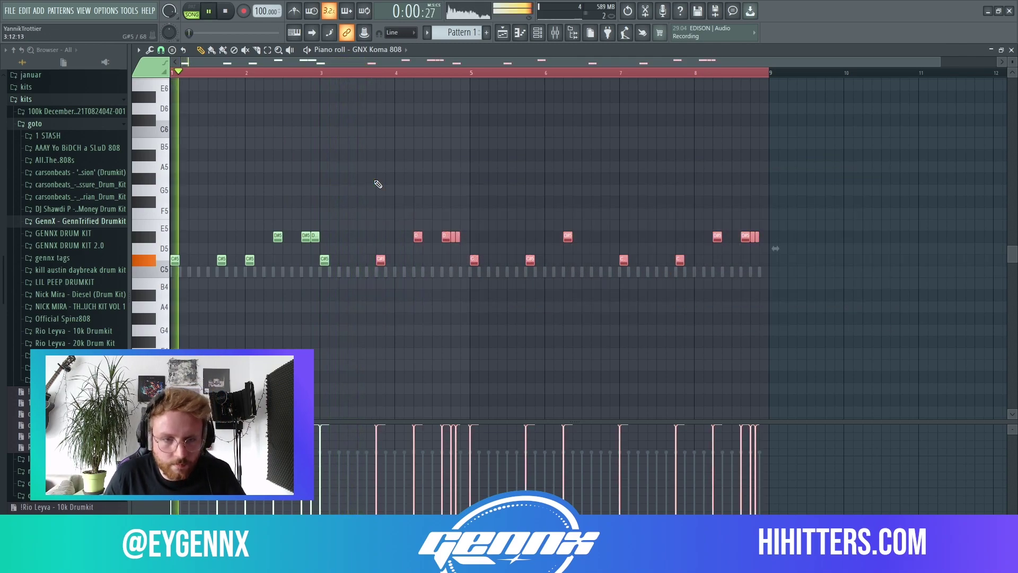
key("Delete")
- Try an extra C#5 note in bar 3 following the existing one
left_click_drag(348, 284, 314, 255)
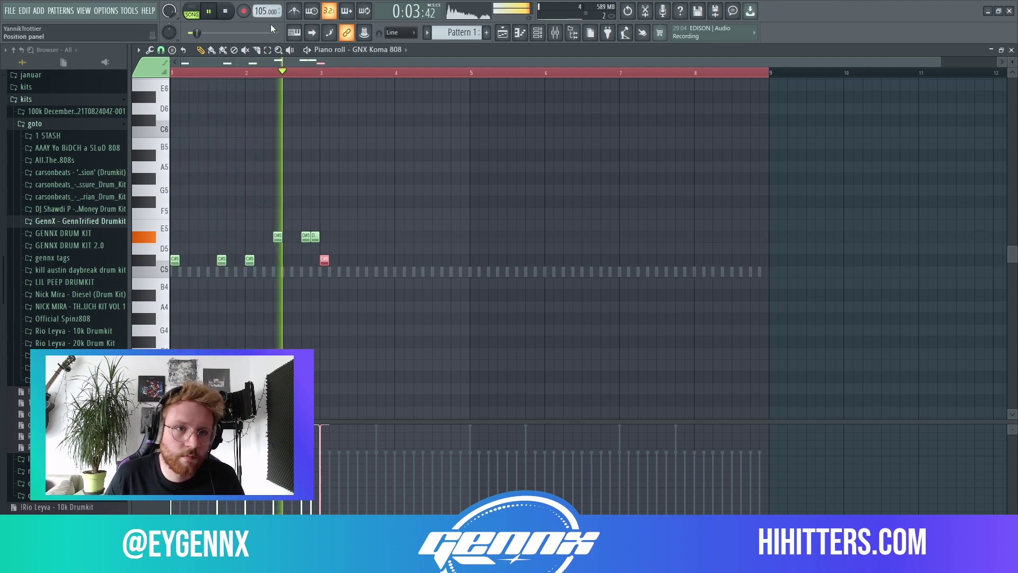
left_click(324, 259)
left_click(350, 260)
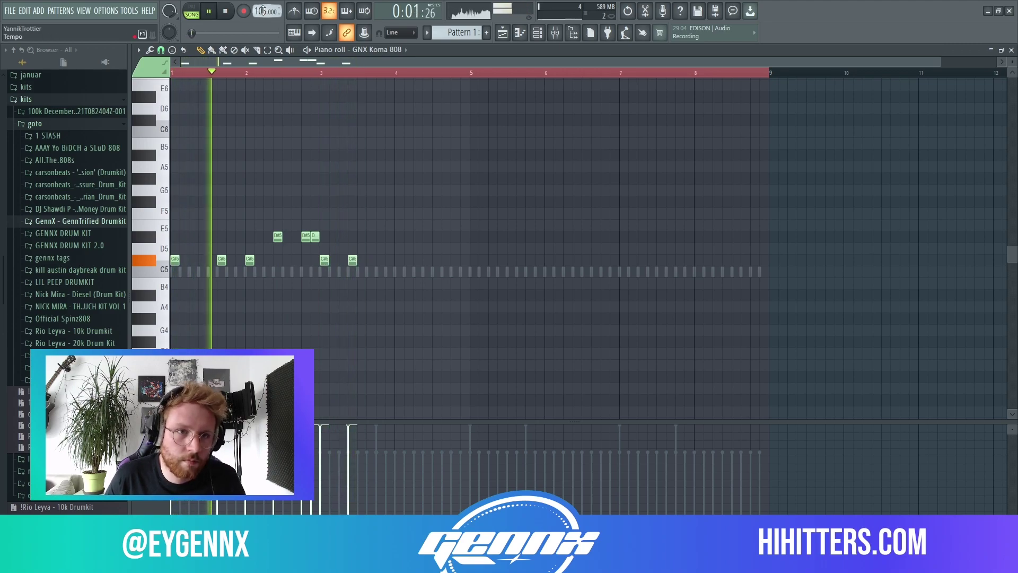
- Set the tempo to 100 BPM and delete both C#5 notes in bar 3
right_click(263, 9)
left_click(386, 50)
right_click(324, 259)
right_click(352, 259)
- Duplicate the two-bar 808 pattern three times to fill bars 3 to 8
left_click_drag(447, 81, 320, 80)
key("ctrl+b")
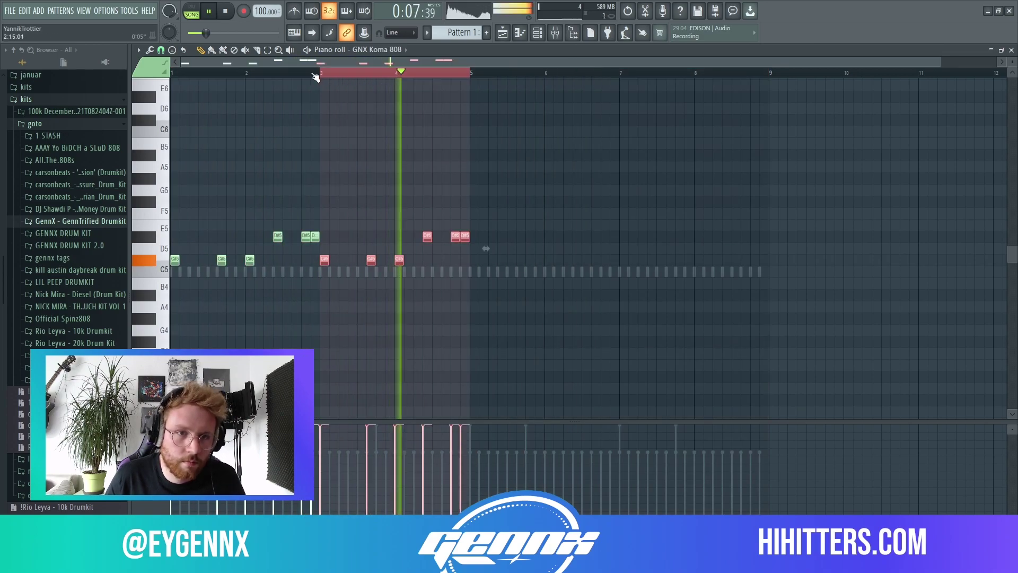
key("ctrl+b")
key("ctrl+b")
key("ctrl+d")
key("space")
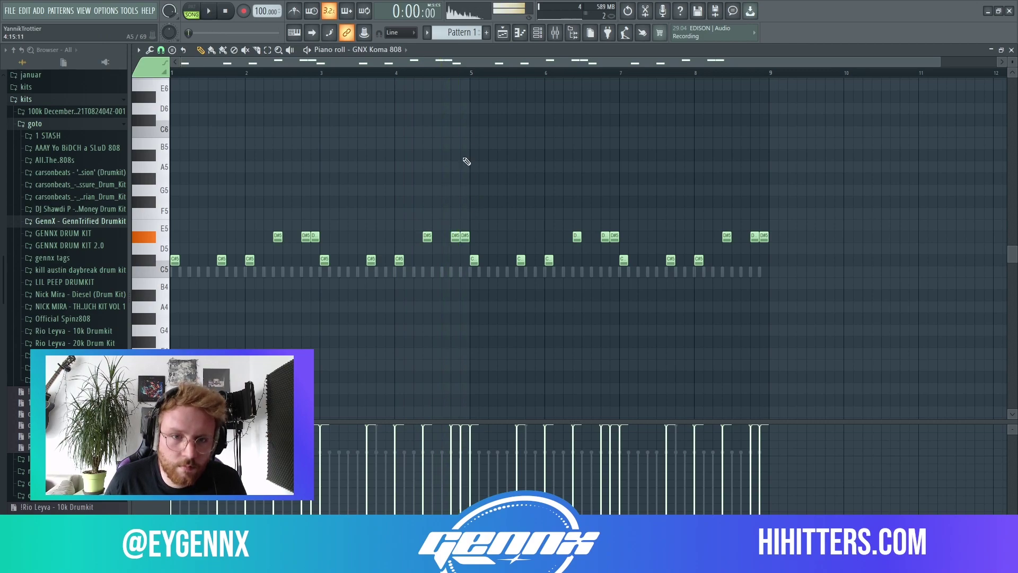
- Raise the last 808 note of bar 4 to G#5 and play that passage
left_click(446, 75)
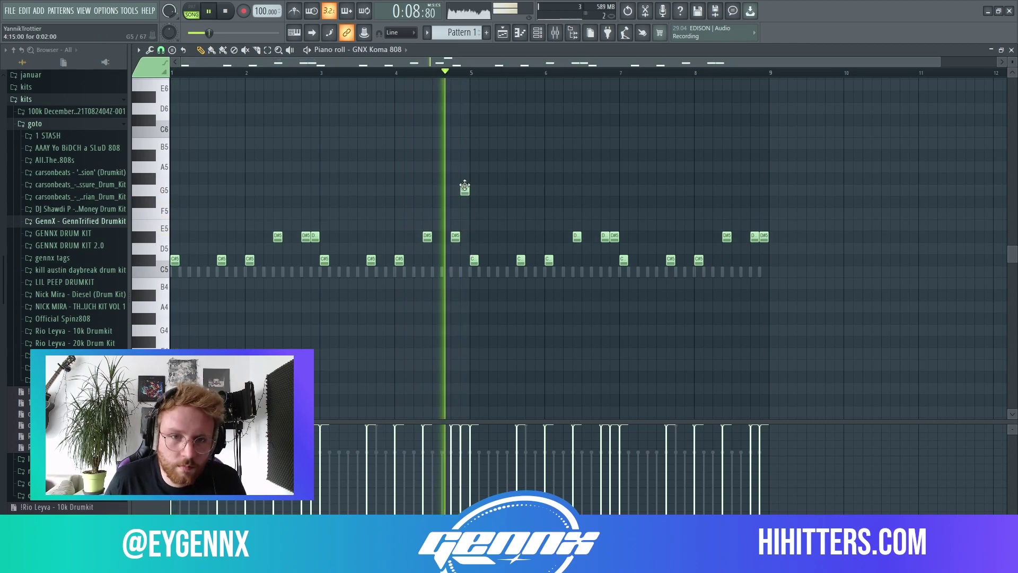
mouse_move(465, 189)
left_mouse_down()
mouse_move(464, 166)
mouse_move(466, 177)
left_mouse_up()
key("space")
key("space")
- Add a slide note at G#6, one octave above the G#5 note at the end of bar 4
scroll(465, 178, "up", 4)
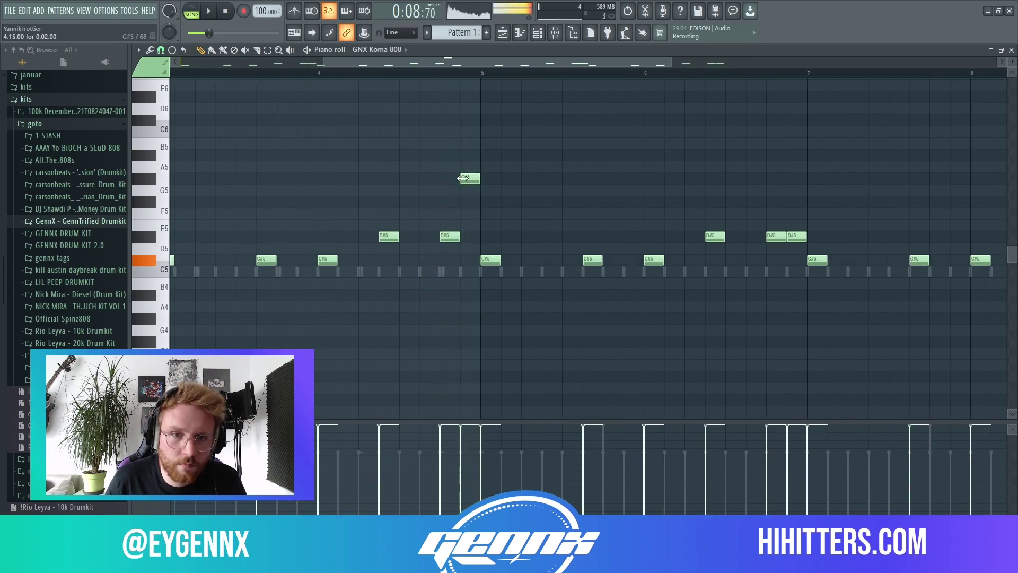
scroll(420, 145, "up", 4)
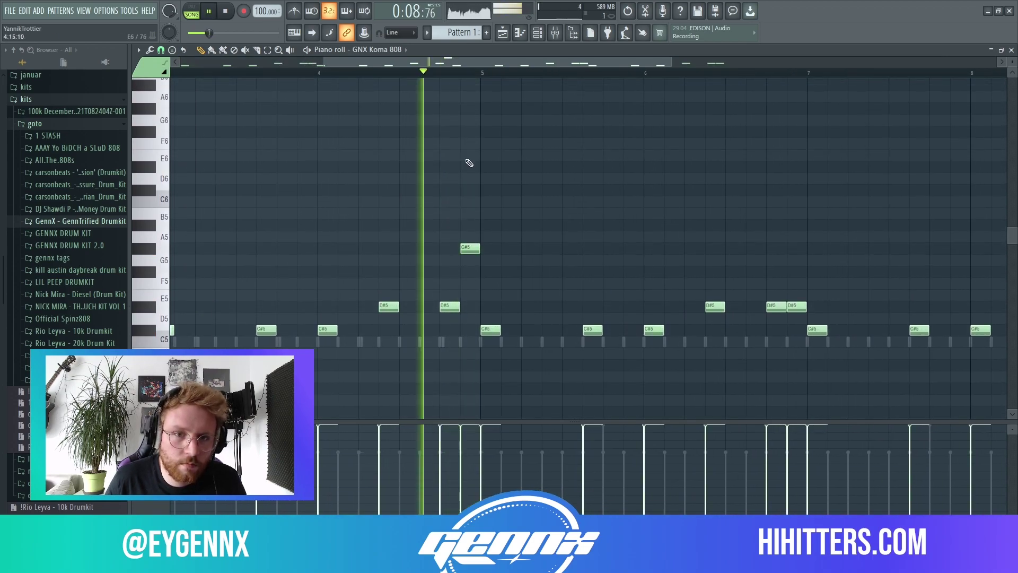
left_click(463, 131)
key("space")
key("space")
left_click_drag(463, 128, 461, 105)
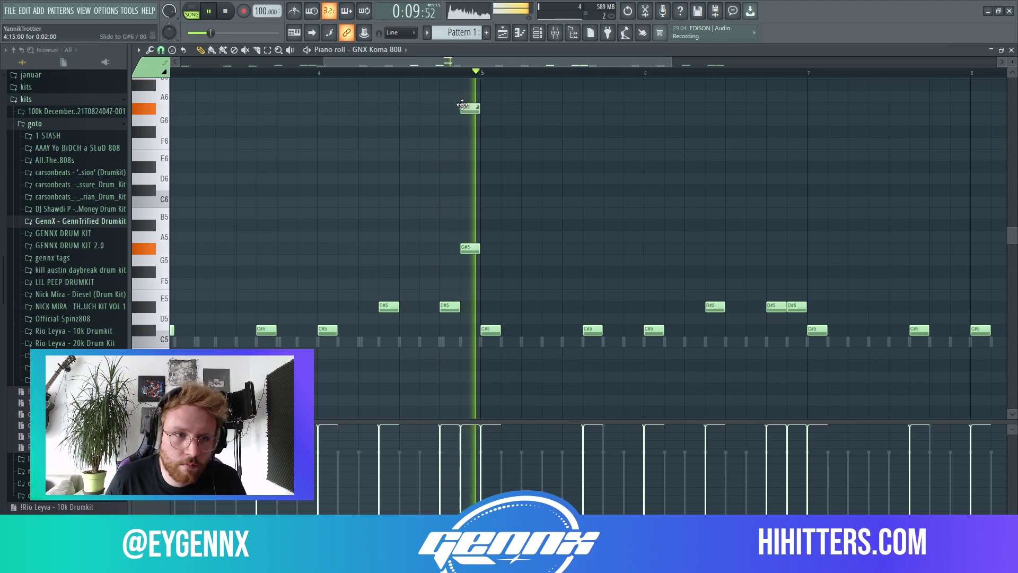
- Delete the C#5 note at the start of bar 5 and shift the last three notes of bar 4 half a beat earlier
right_click(491, 329)
key("space")
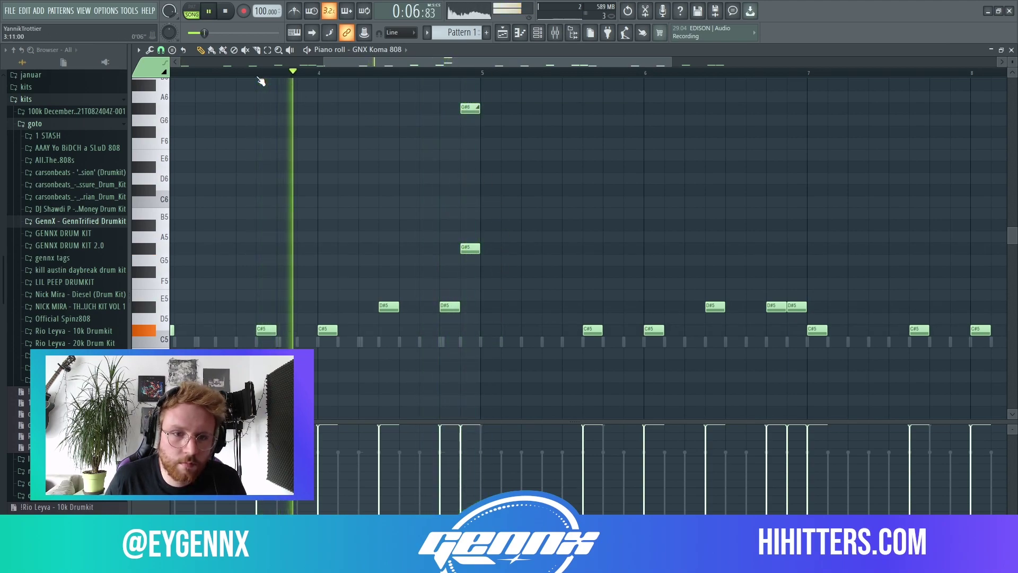
left_click_drag(473, 332, 438, 101)
key("space")
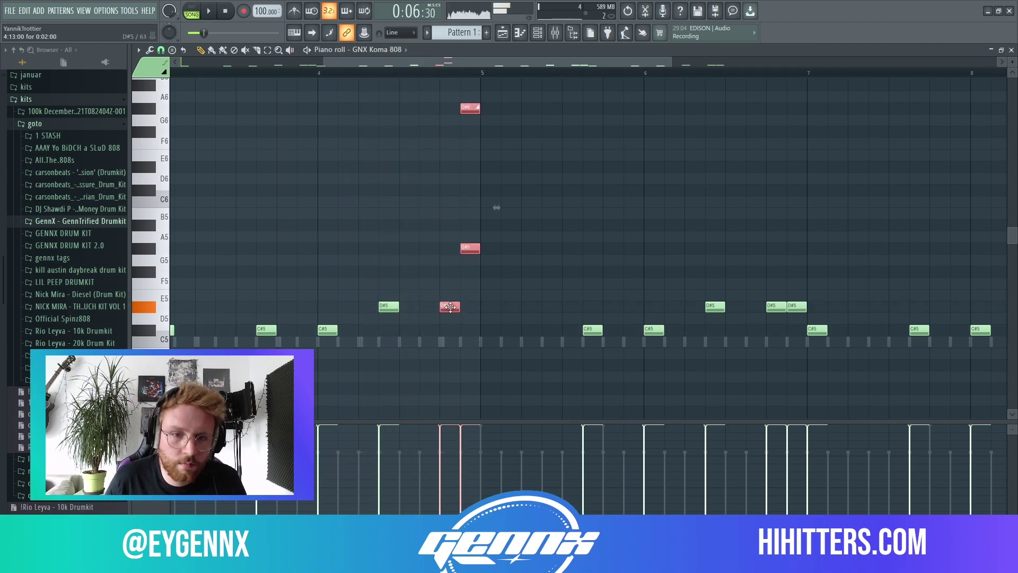
key("space")
left_click_drag(450, 306, 433, 307)
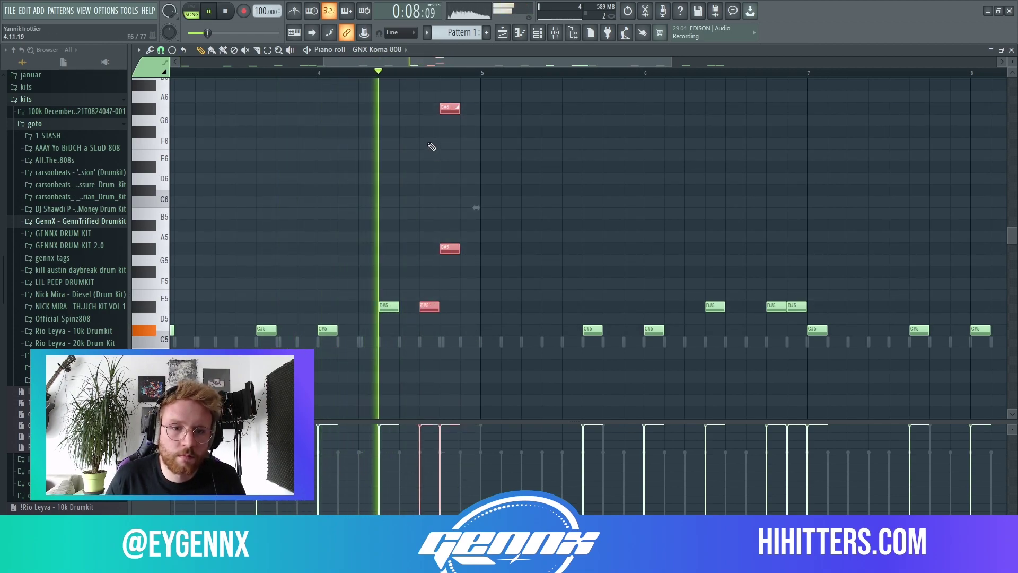
- Replace the F#5 slide note at the end of bar 4 with a regular F5 note and play the passage
key("space")
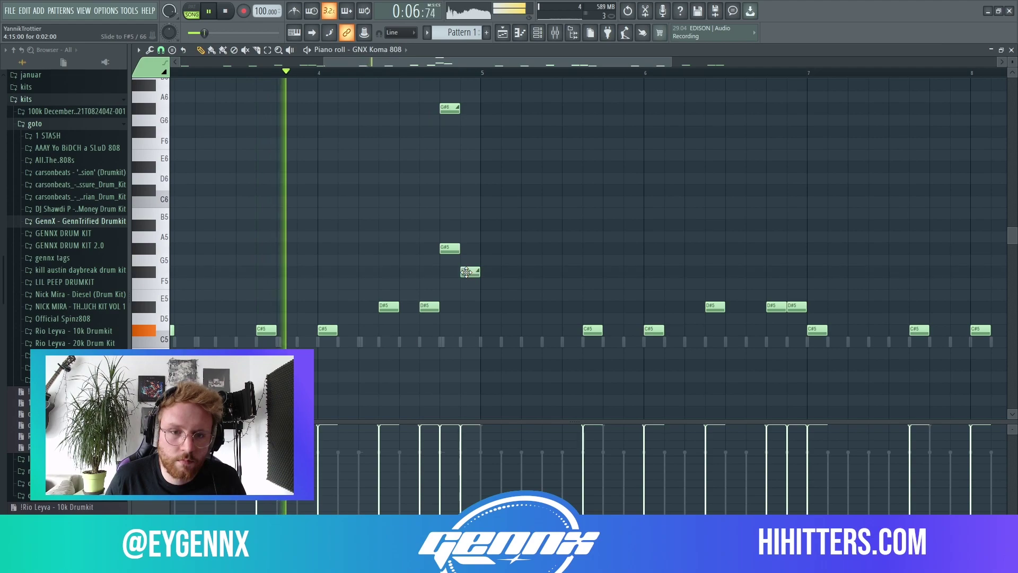
right_click(466, 272)
left_click(164, 73)
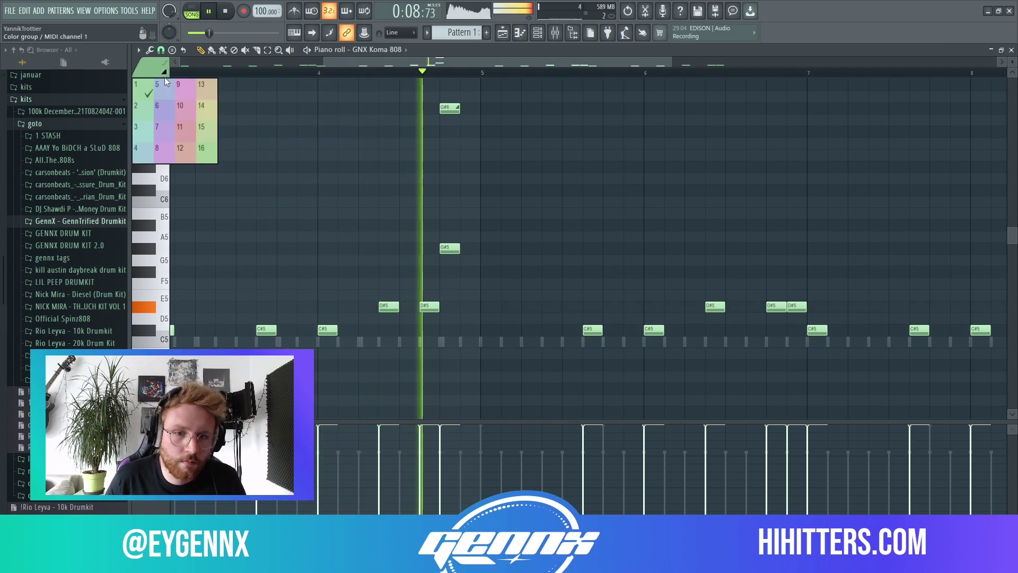
left_click(201, 93)
key("space")
key("space")
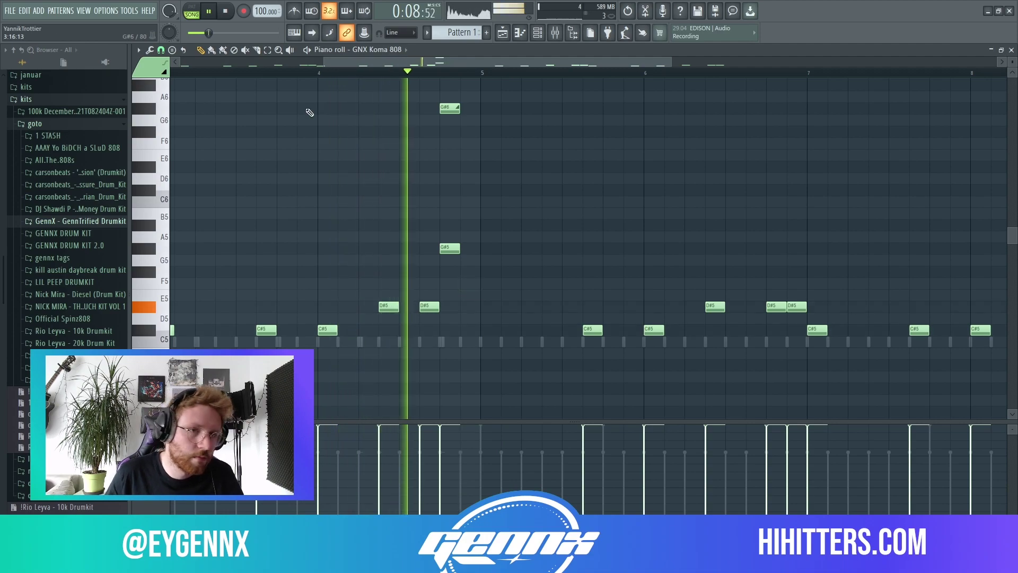
key("space")
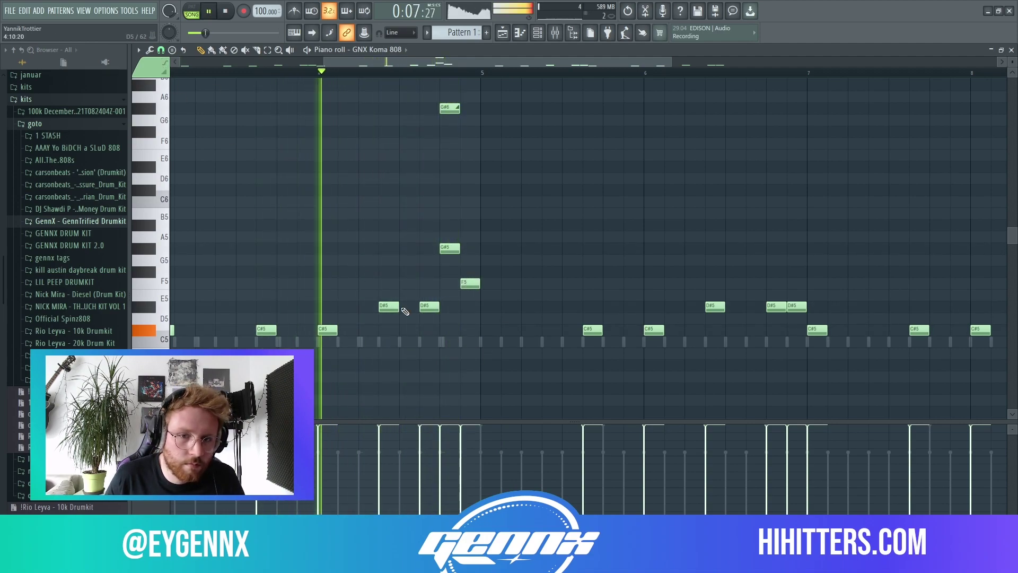
- Delete the 808 notes in bars 5 to 8 and duplicate the pattern of bars 1 to 4 in their place
scroll(296, 207, "down", 3)
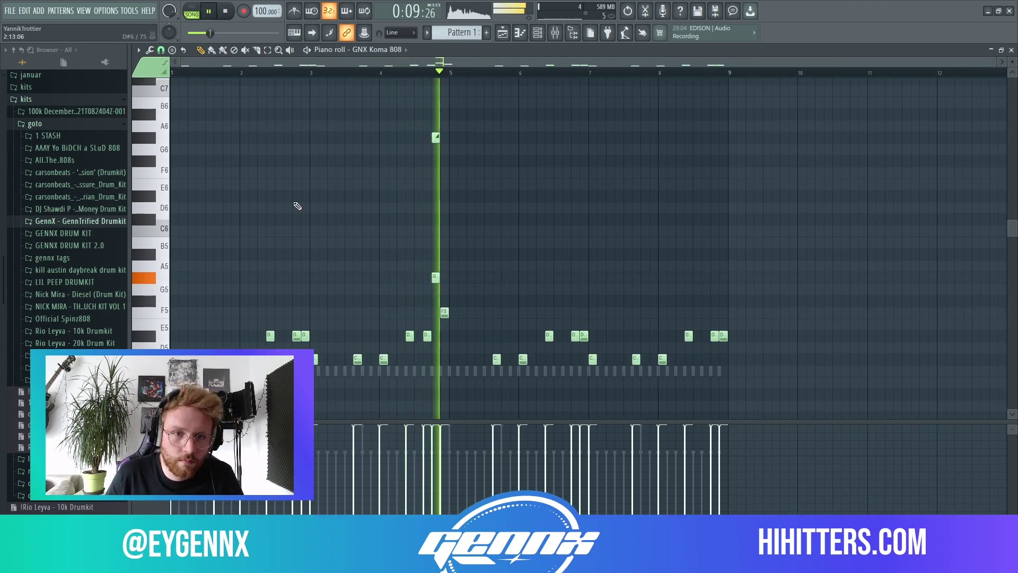
left_click_drag(743, 377, 488, 295)
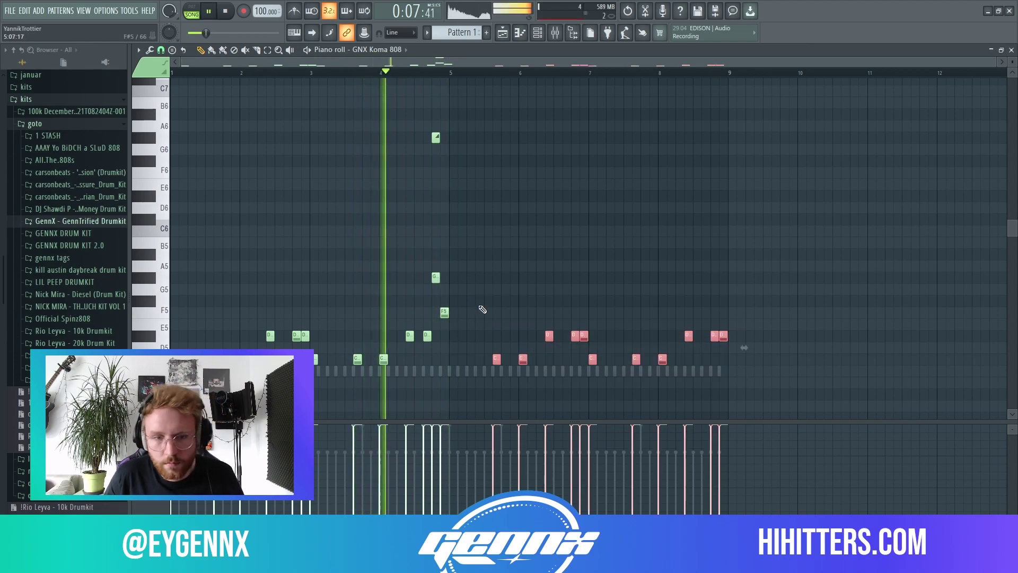
key("Delete")
key("ctrl+a")
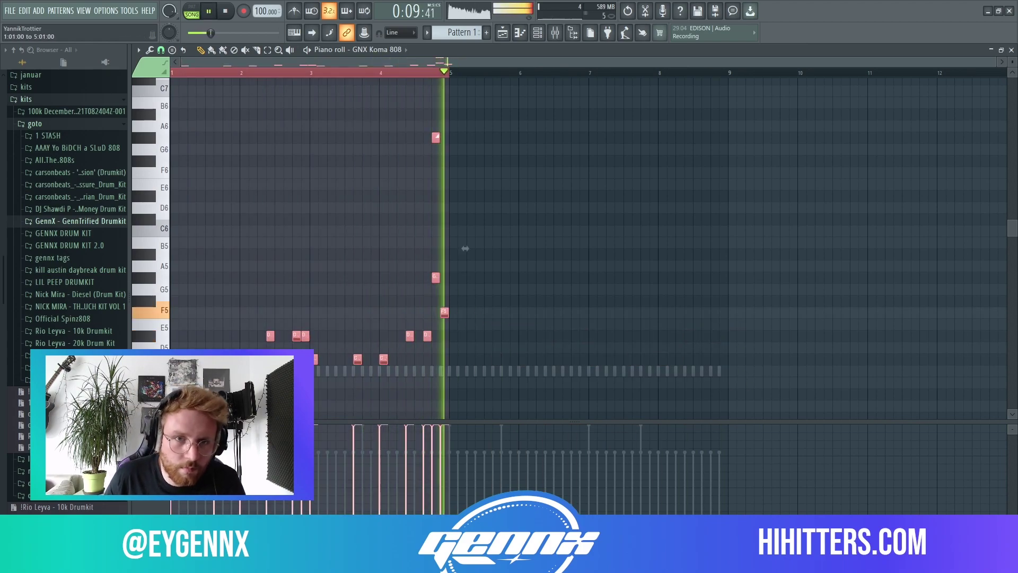
key("ctrl+b")
key("ctrl+d")
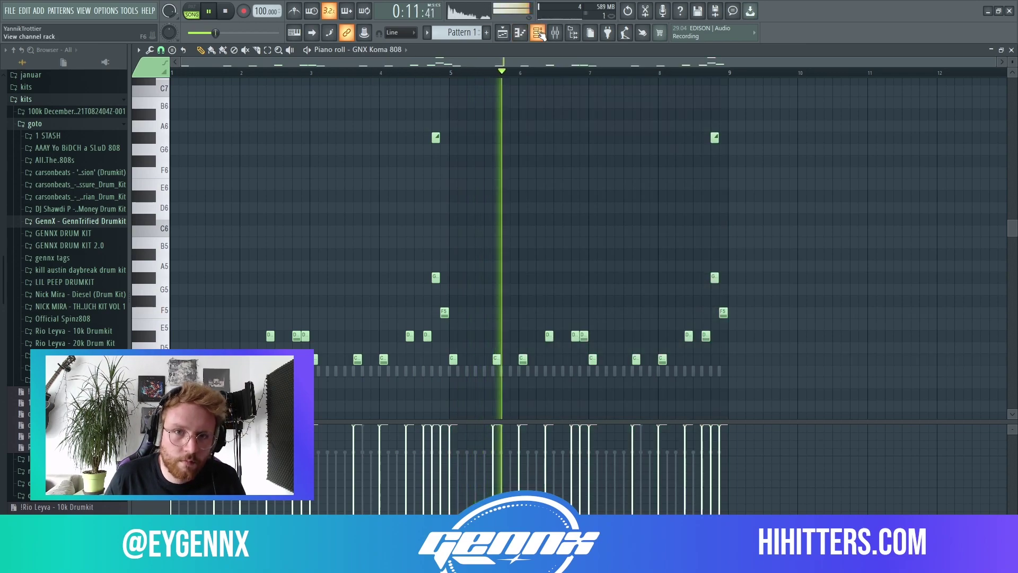
- Open the GNX Hard Ass Kick notes in the piano roll and clear the existing kick pattern
key("F6")
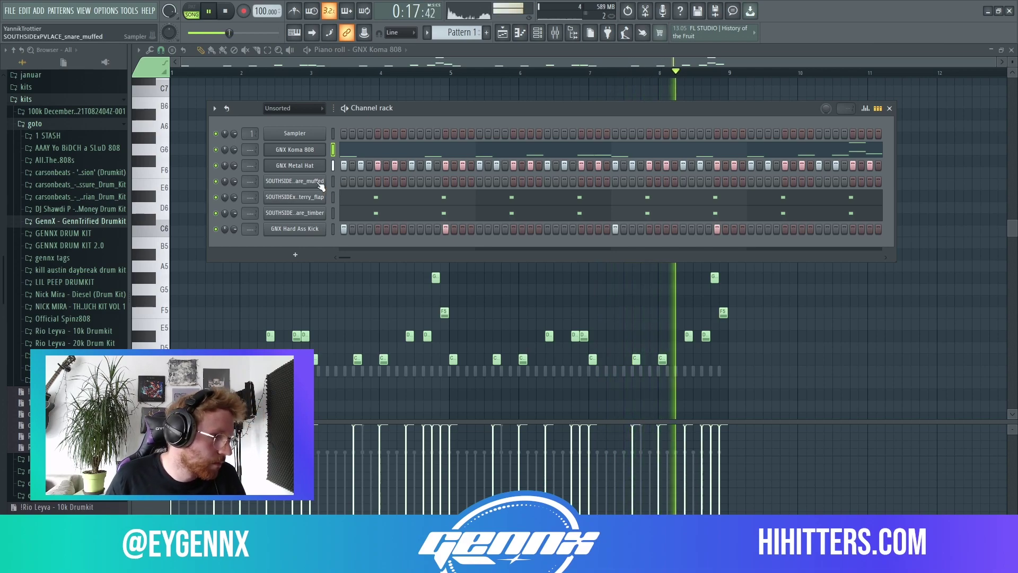
right_click(323, 227)
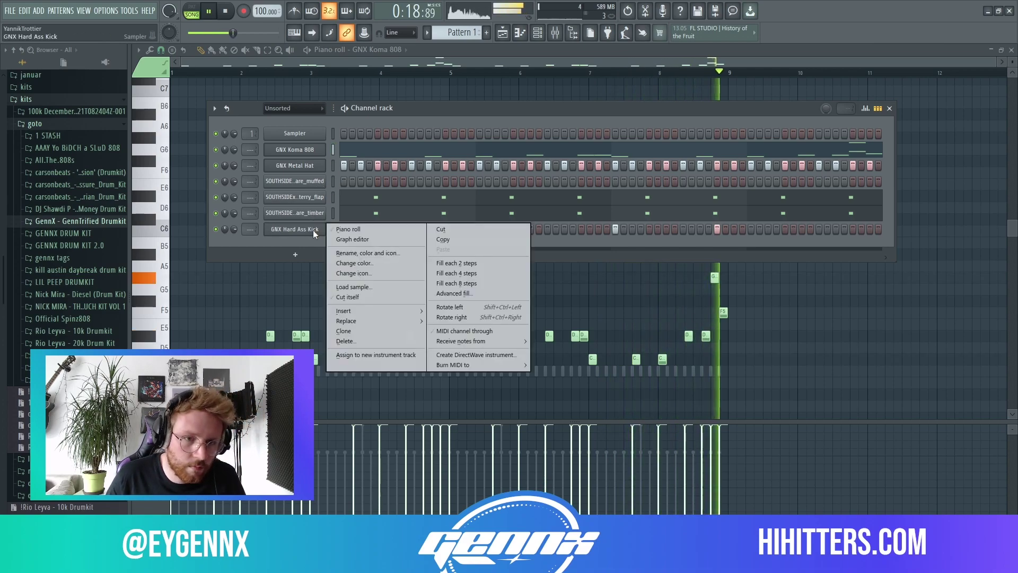
left_click(342, 231)
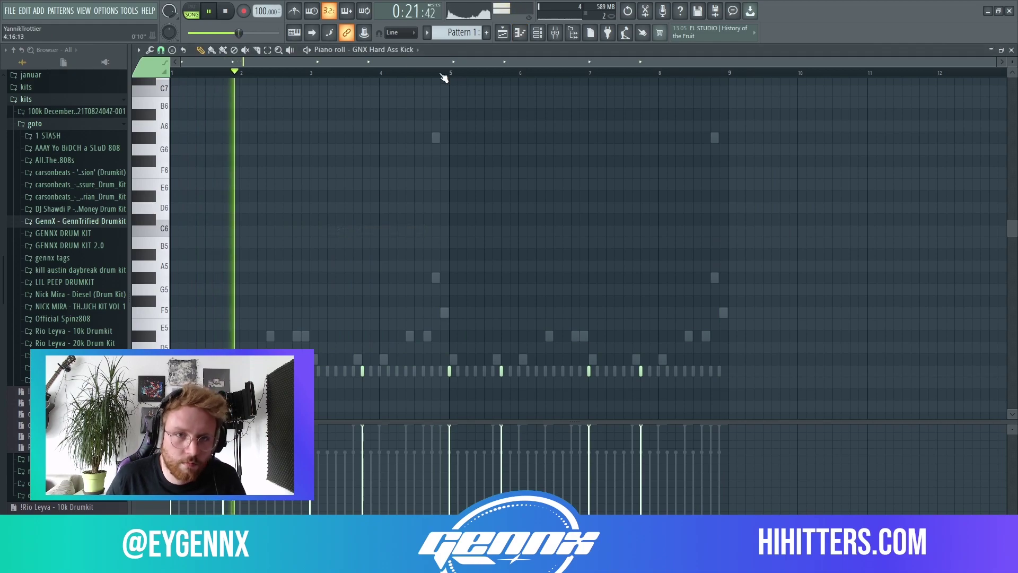
left_click(382, 50)
left_click(419, 151)
left_click(537, 34)
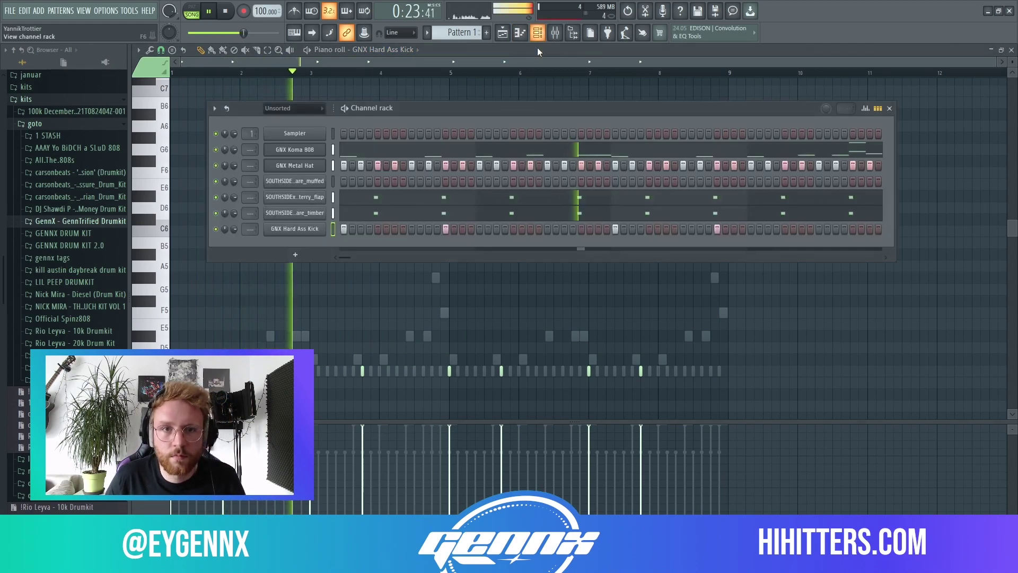
right_click(323, 229)
left_click(339, 229)
right_click(324, 229)
left_click(342, 228)
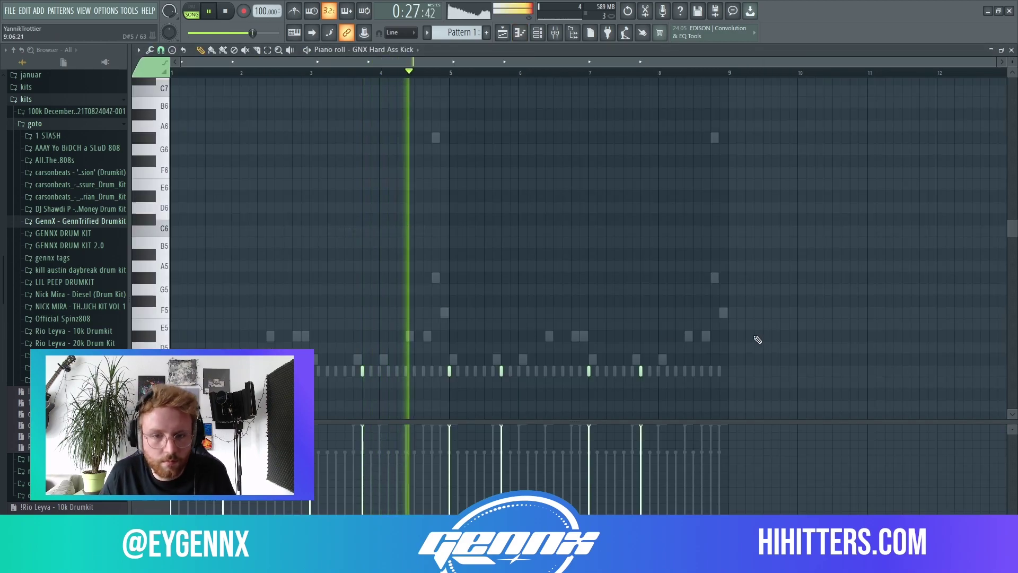
- Copy the GNX Koma 808 notes into the GNX Hard Ass Kick channel
key("F6")
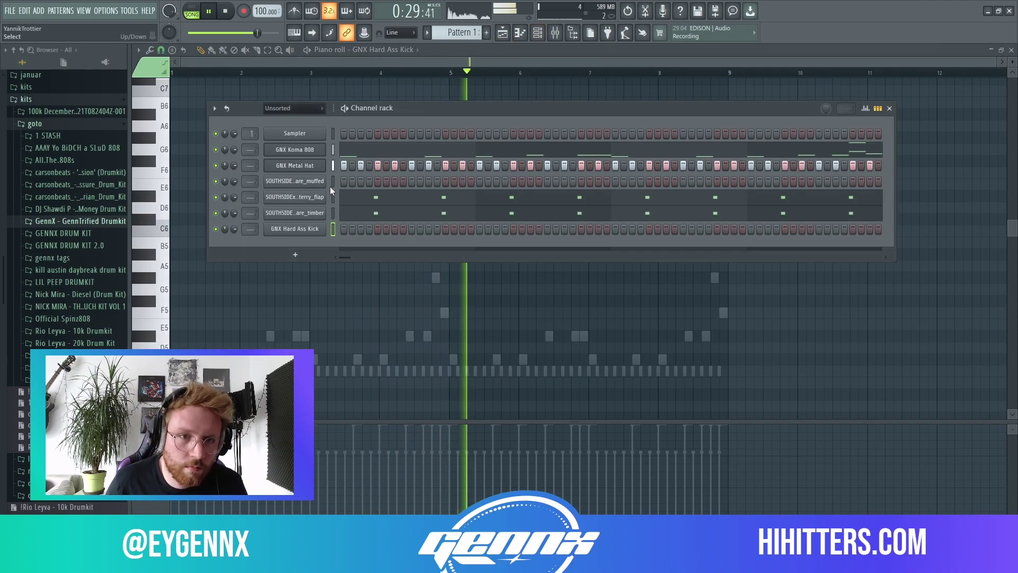
key("Down")
key("Down")
key("Down")
key("Down")
key("Down")
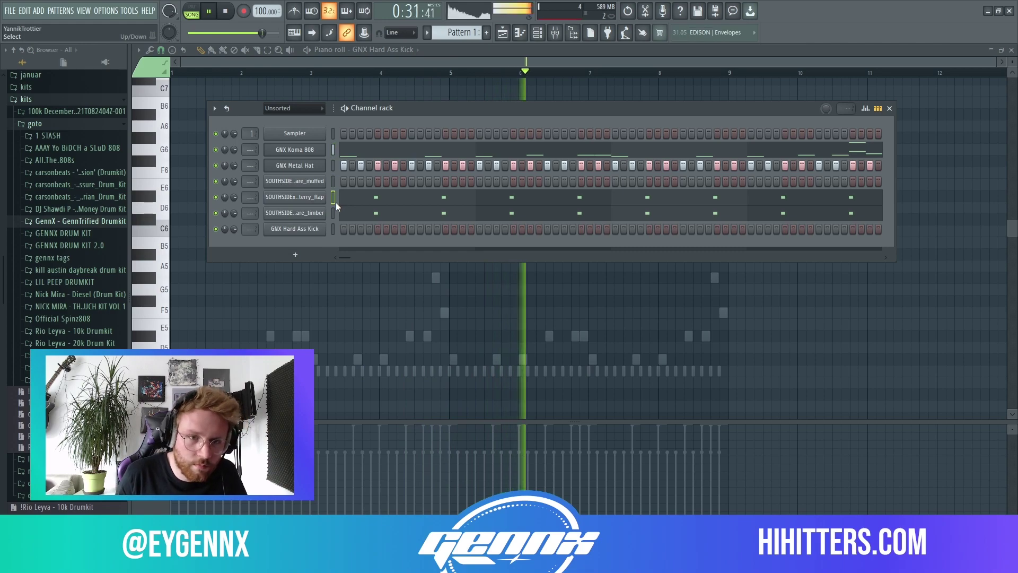
key("ctrl+v")
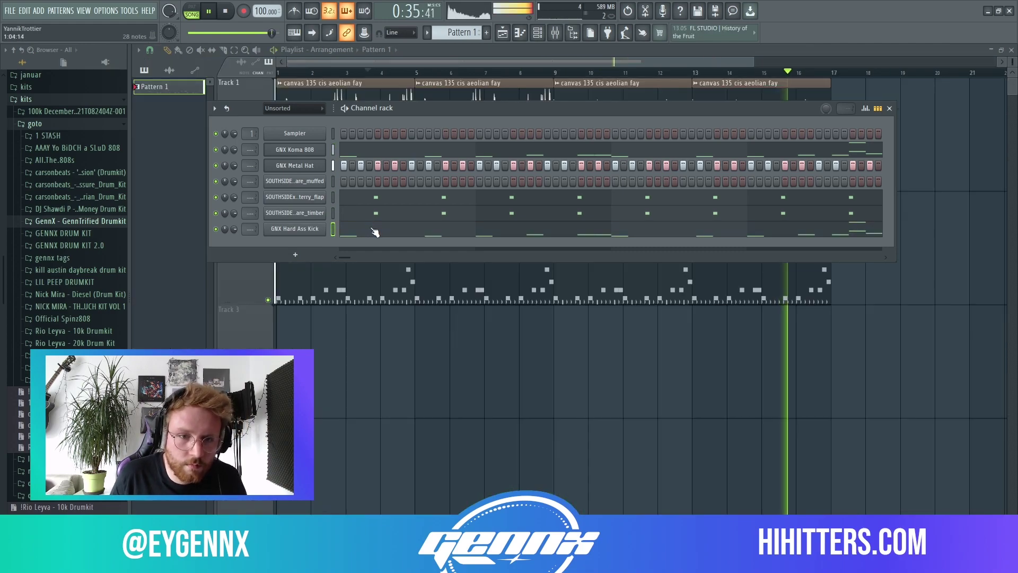
- In the kick pattern, delete the first and third D#5 notes of bar 2 and all notes from bar 3 onward
key("F6")
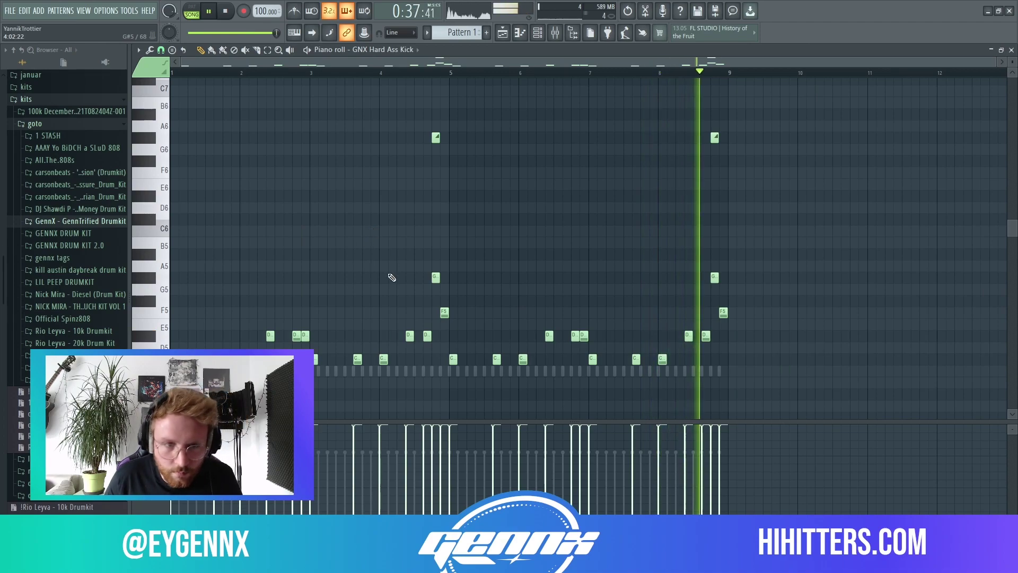
left_click_drag(839, 398, 248, 115)
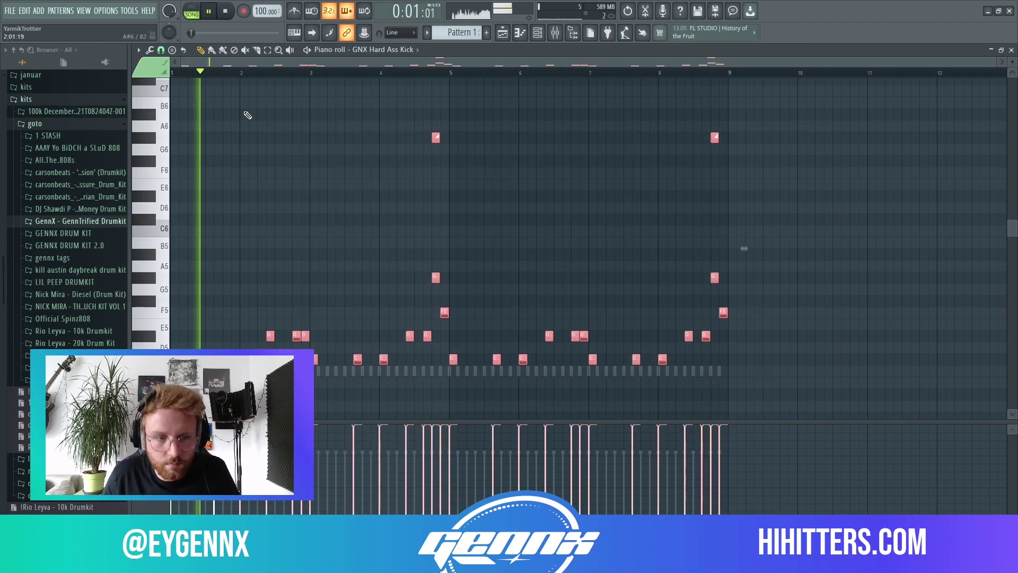
left_click(271, 336)
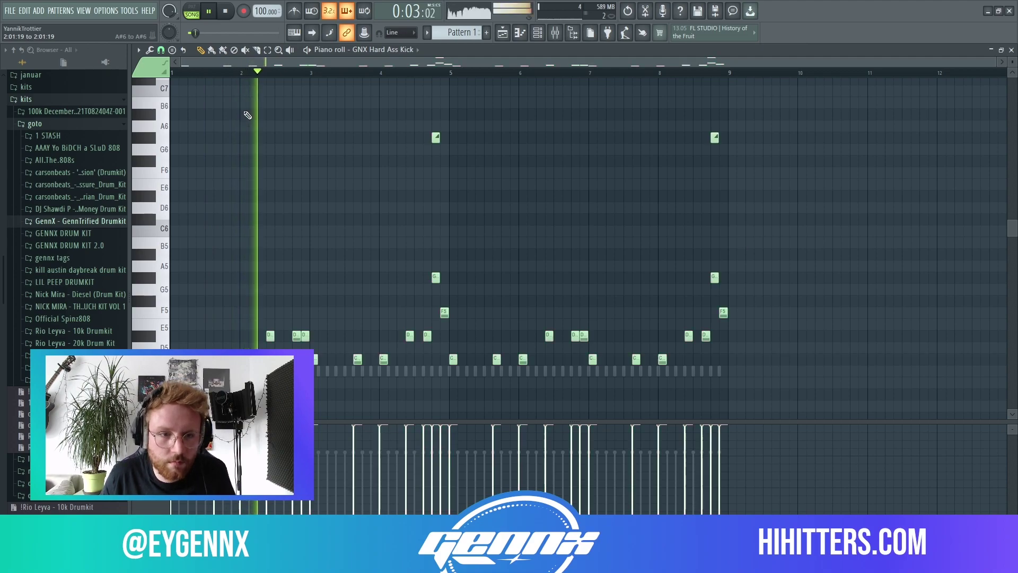
left_click(305, 335)
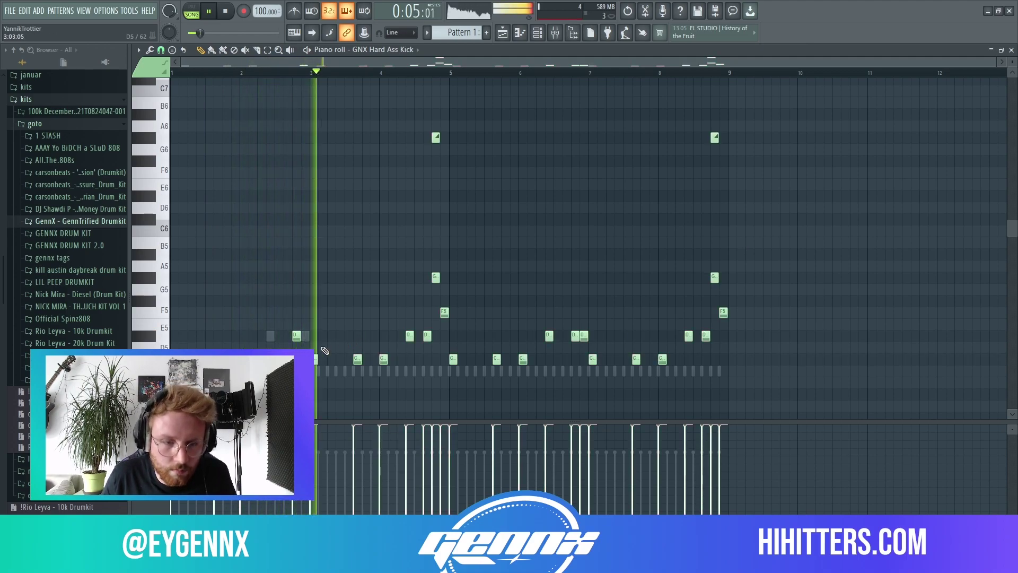
left_click_drag(789, 387, 311, 129)
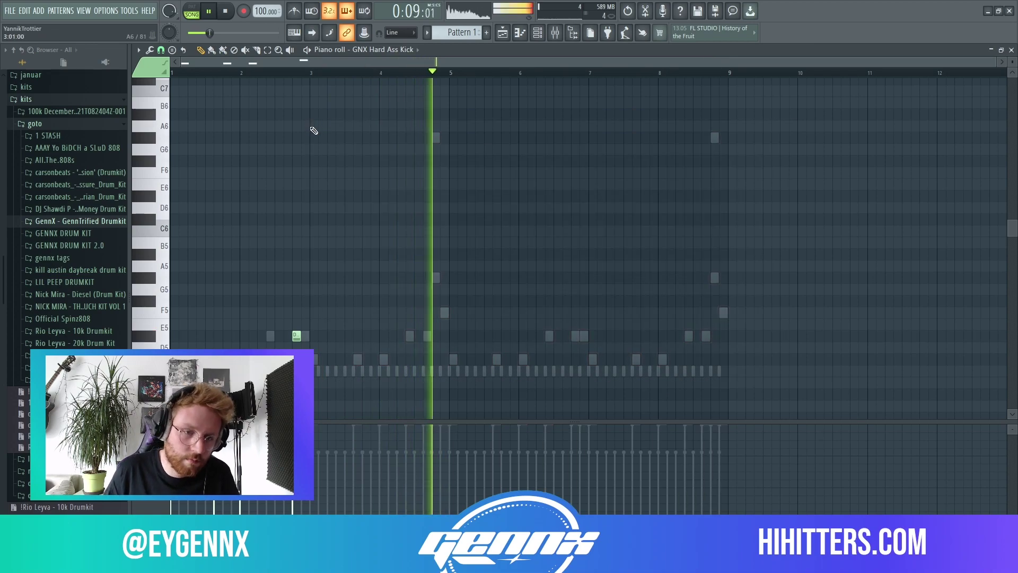
- Bring the remaining kick notes to C5 and repeat the two-bar kick pattern through bar 8
key("alt+k")
key("Escape")
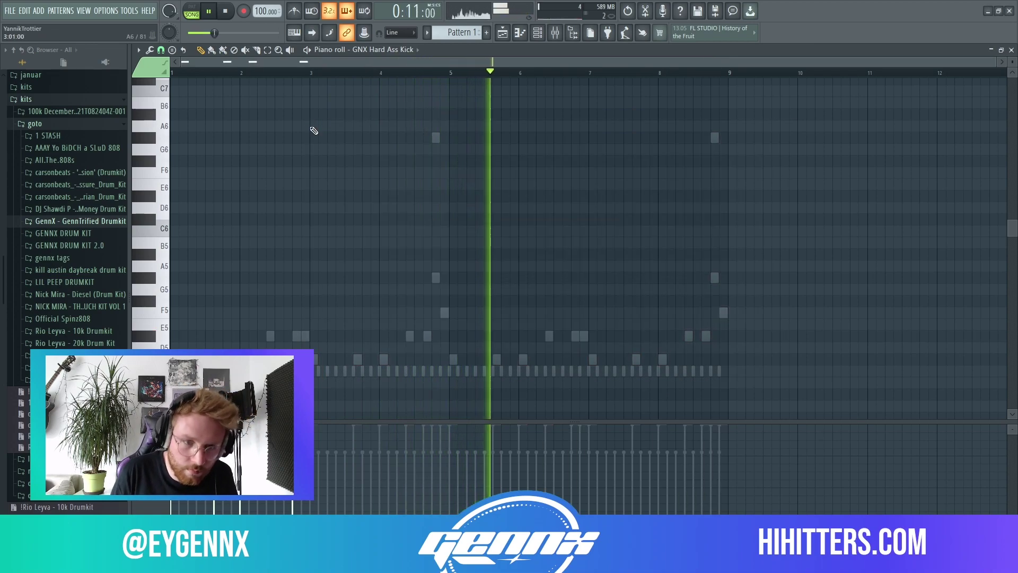
left_click_drag(303, 66, 175, 66)
key("ctrl+Right")
key("ctrl+Right")
key("ctrl+Right")
key("ctrl+a")
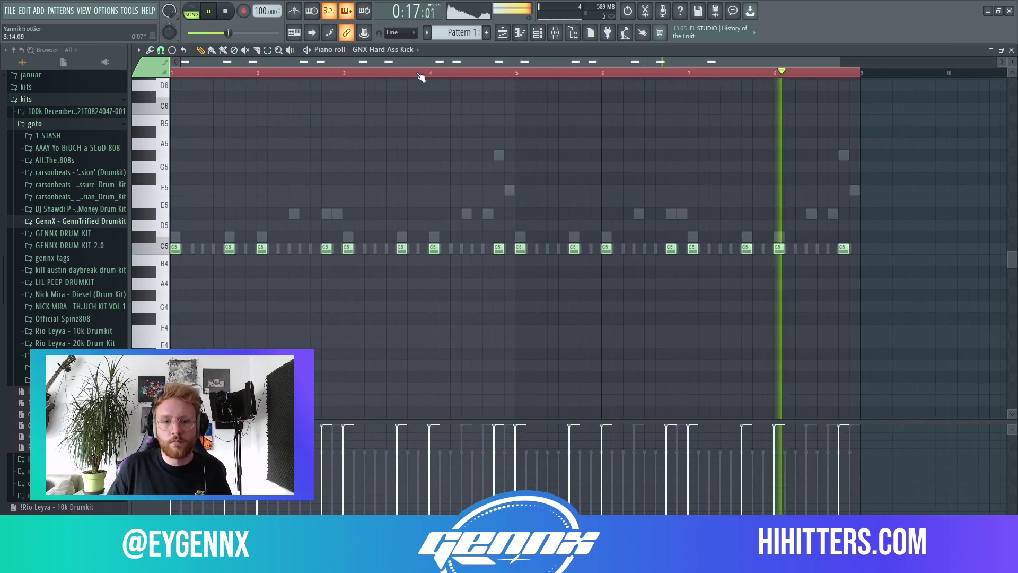
- Switch to the GNX Koma 808 notes and slightly lower the velocity of all of them
left_click(407, 50)
left_click(415, 100)
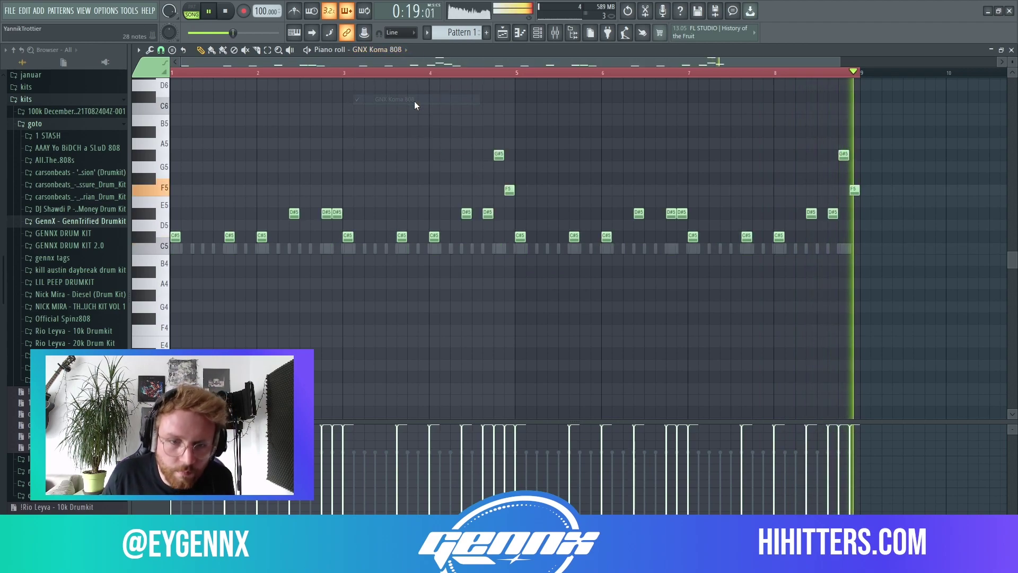
left_click(401, 178)
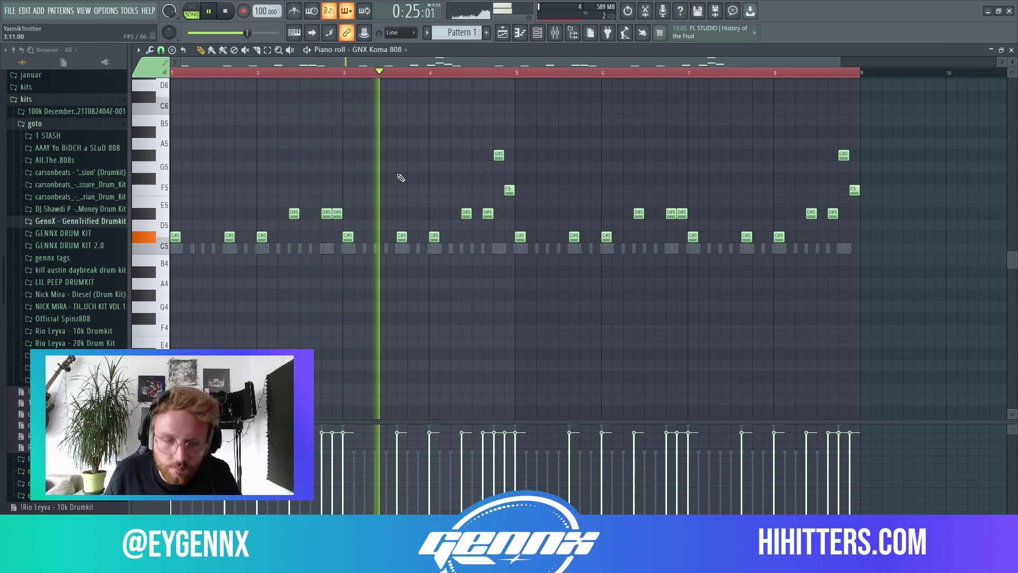
- Open the GNX Metal Hat pattern in the piano roll and review it during playback
left_click(537, 32)
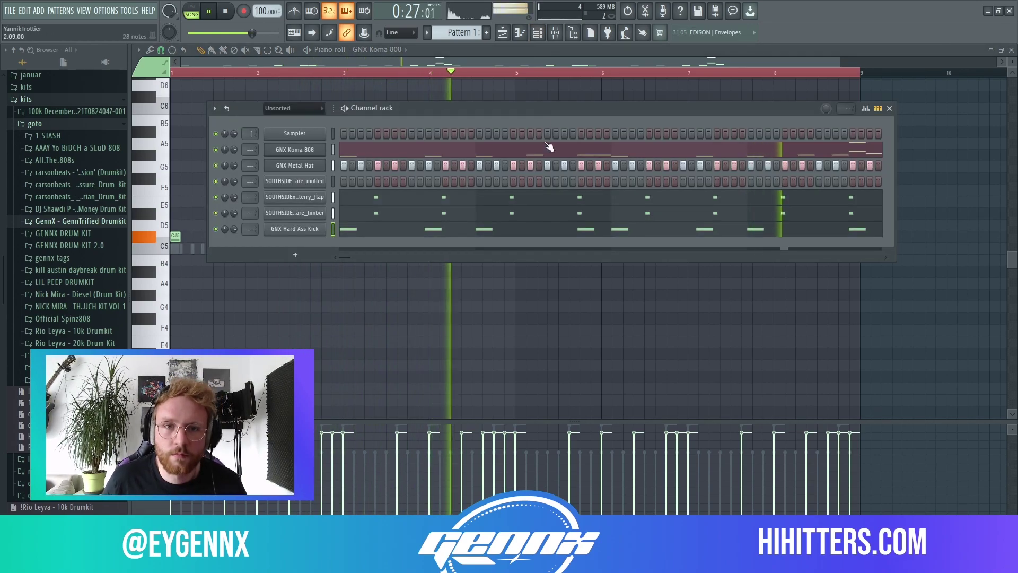
left_click(503, 33)
left_click(537, 32)
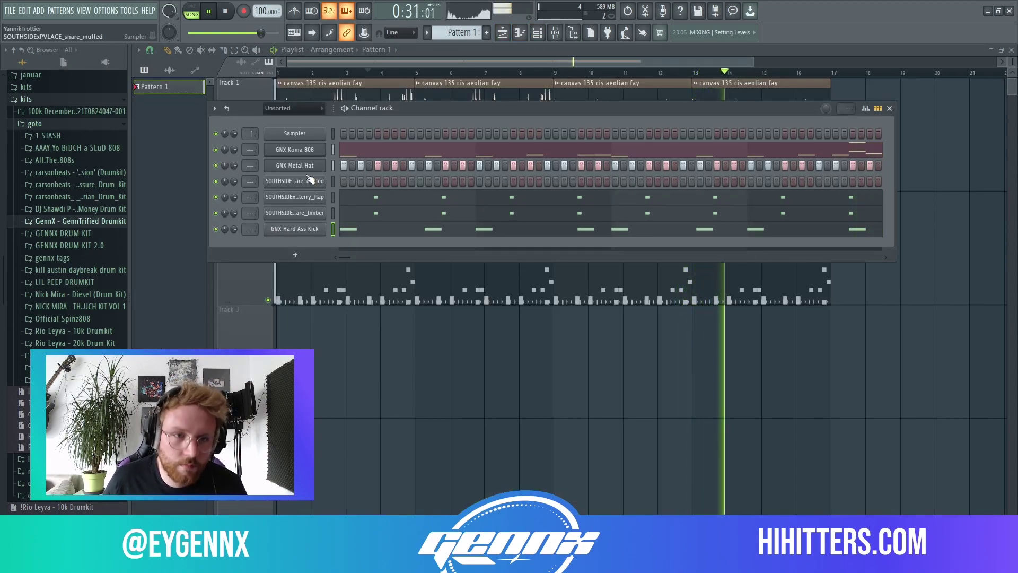
right_click(310, 180)
left_click(356, 228)
right_click(308, 165)
left_click(358, 169)
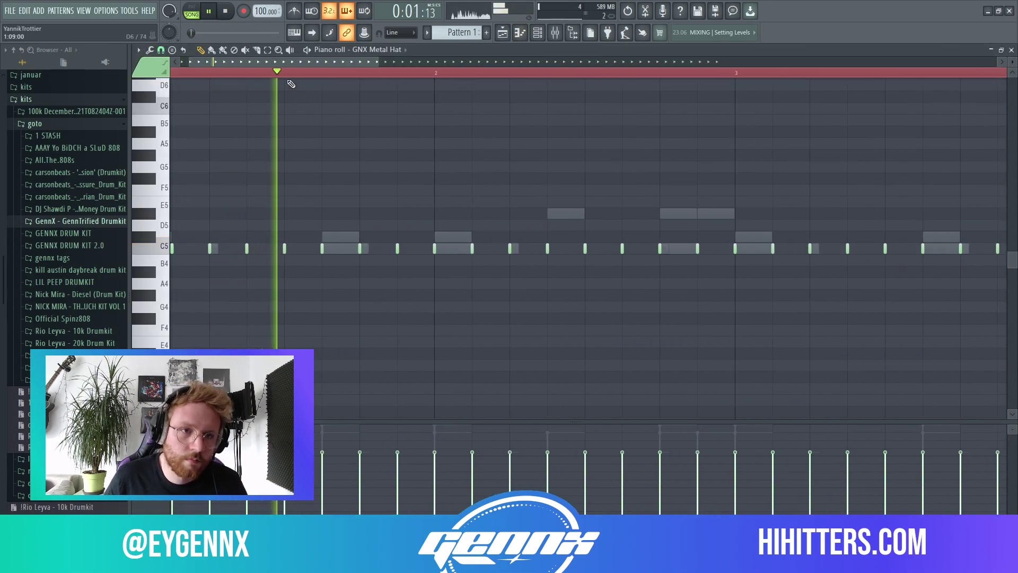
scroll(204, 198, "up", 2)
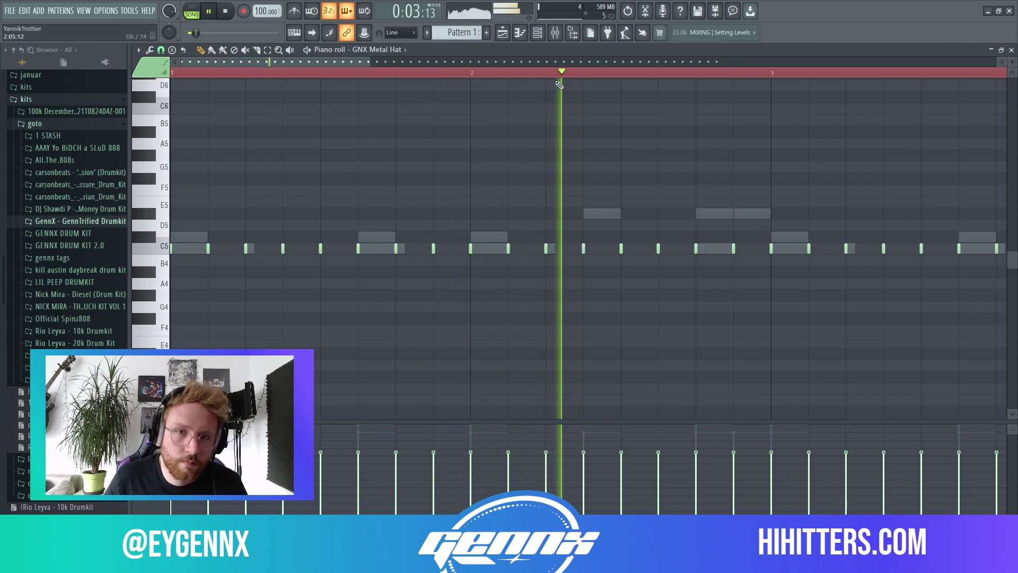
- Return to the Playlist, listen to the arrangement and stop playback
left_click(537, 33)
left_click(503, 33)
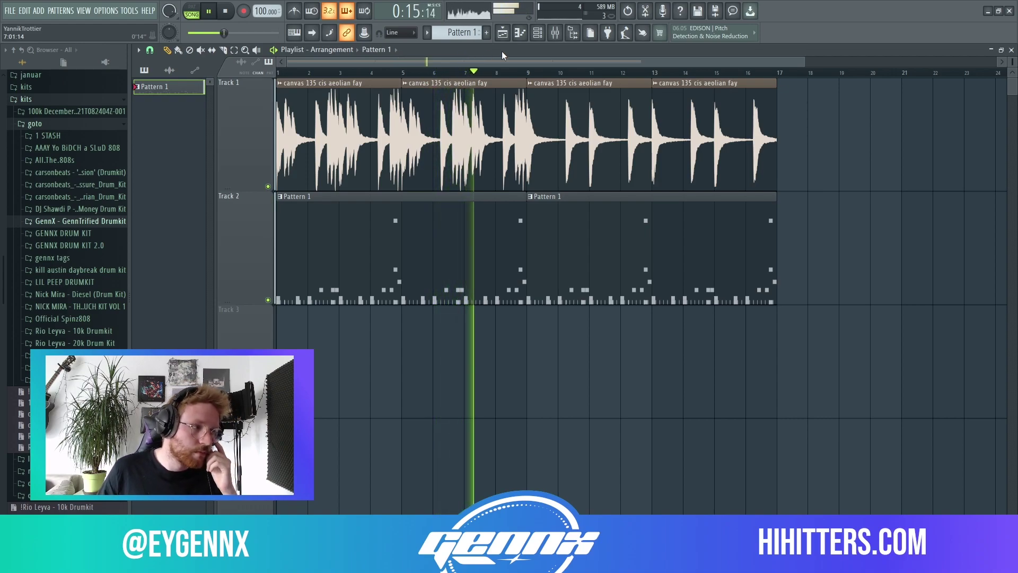
key("space")
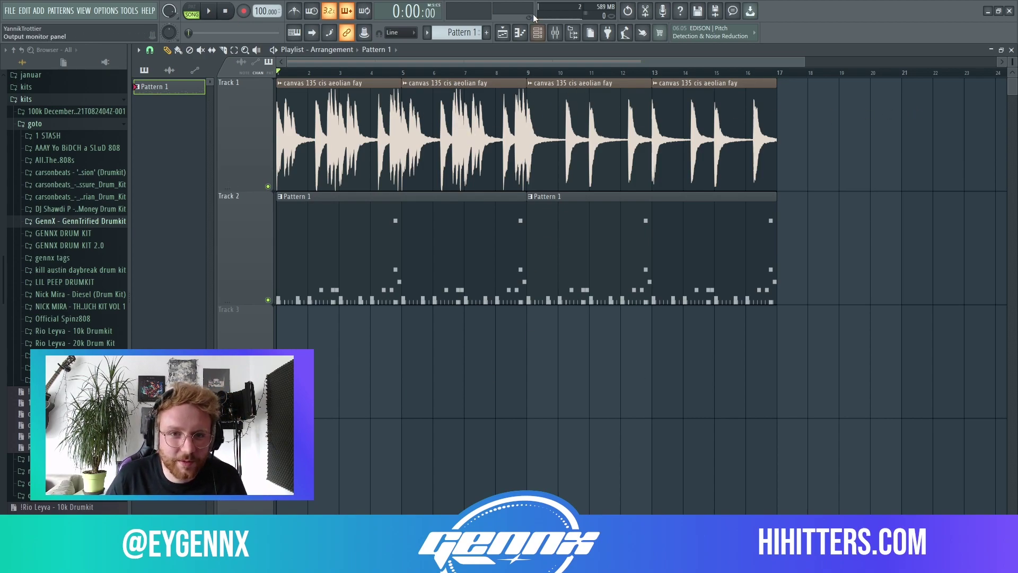
left_click(538, 33)
left_click(555, 33)
left_click(538, 33)
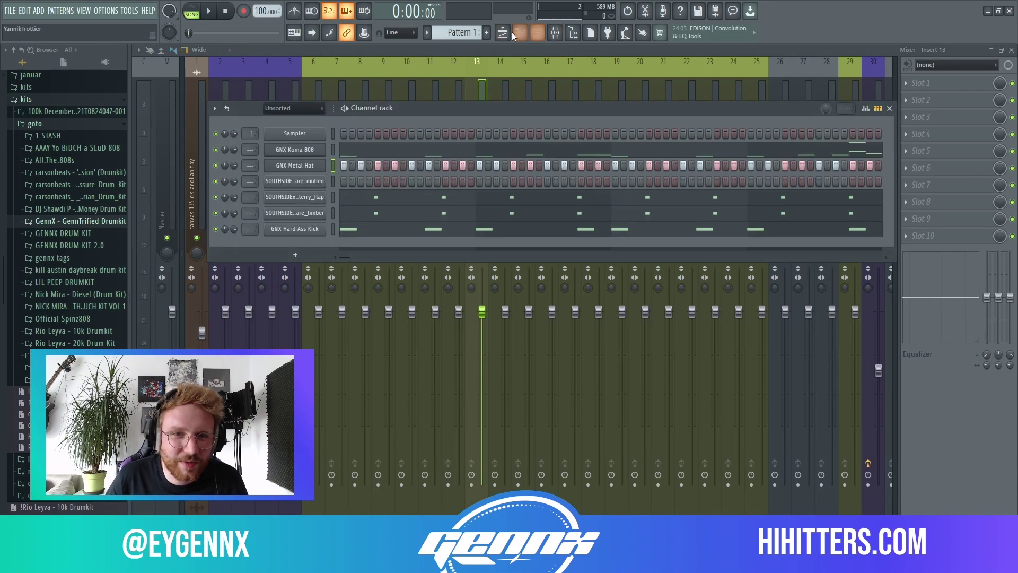
left_click(538, 33)
left_click(555, 33)
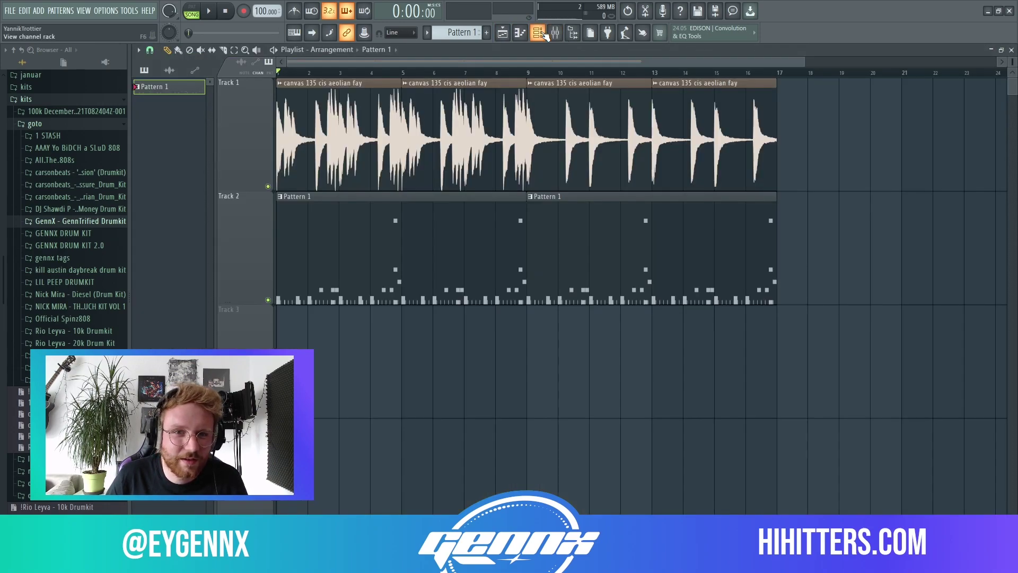
left_click(539, 33)
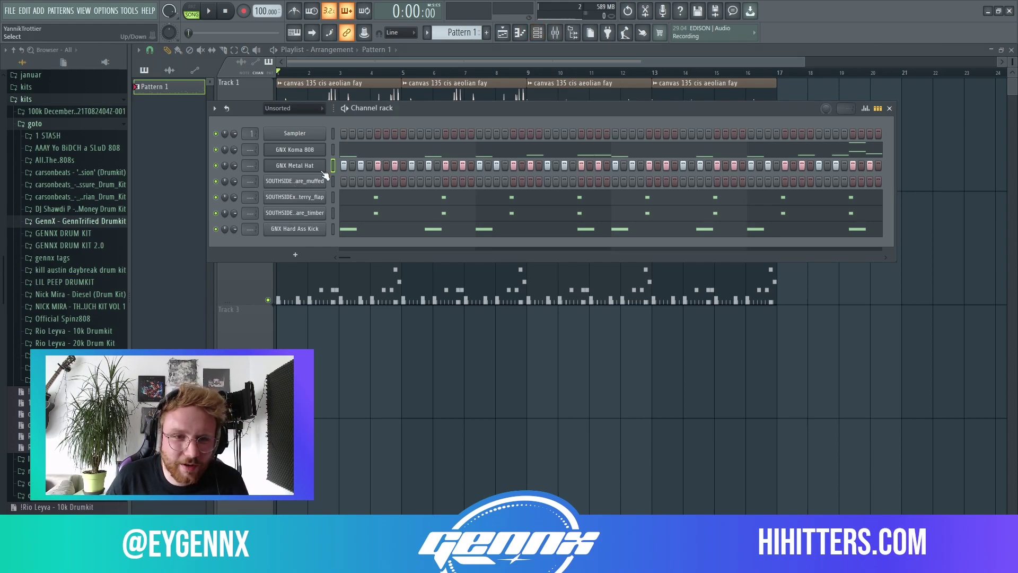
left_click(538, 33)
left_click(555, 33)
left_click(539, 34)
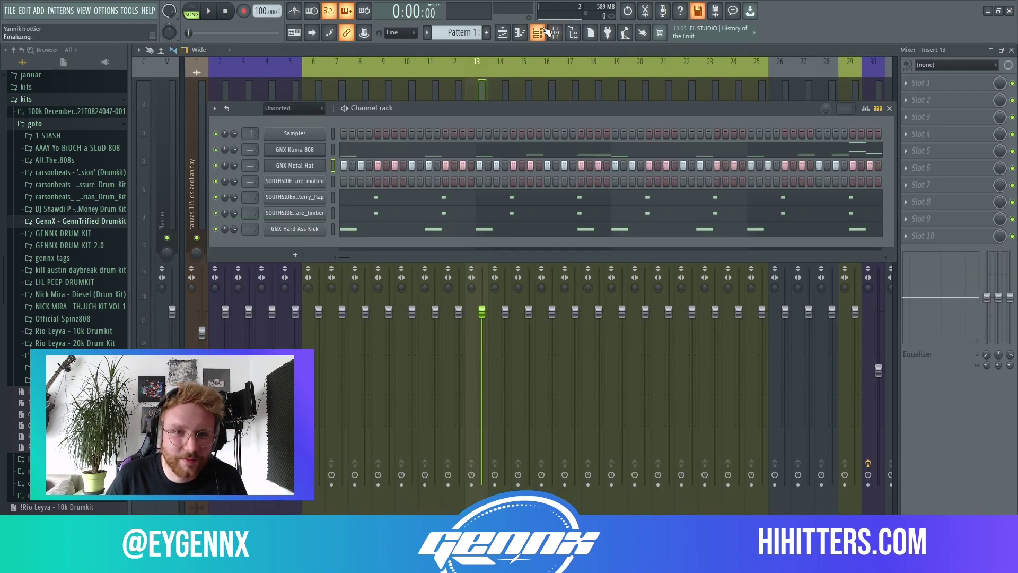
- Open the GNX Metal Hat pattern in the piano roll, set snapping to 1/2 step and remove the hat on beat 3 of bar 1
key("F9")
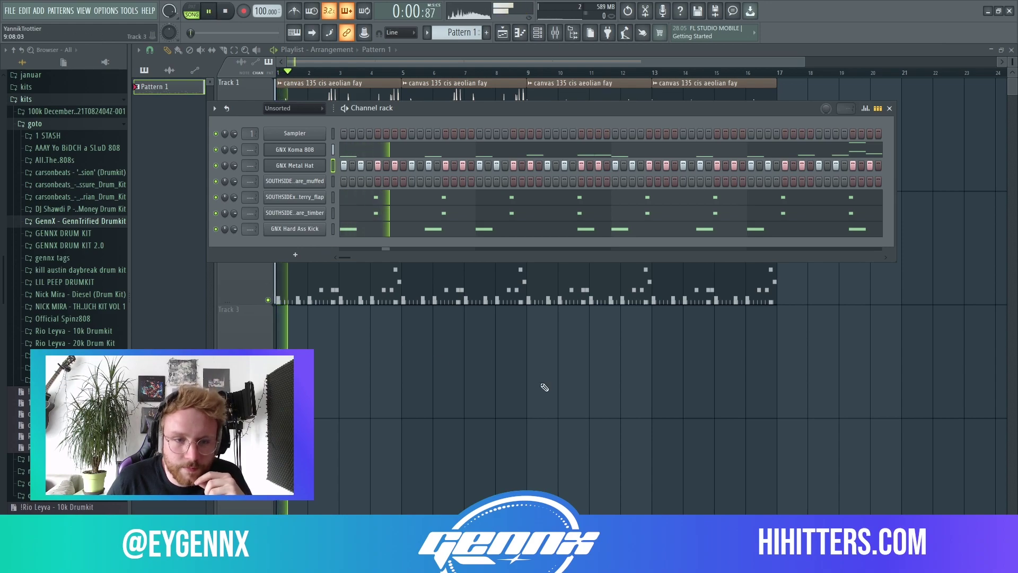
right_click(330, 166)
left_click(335, 168)
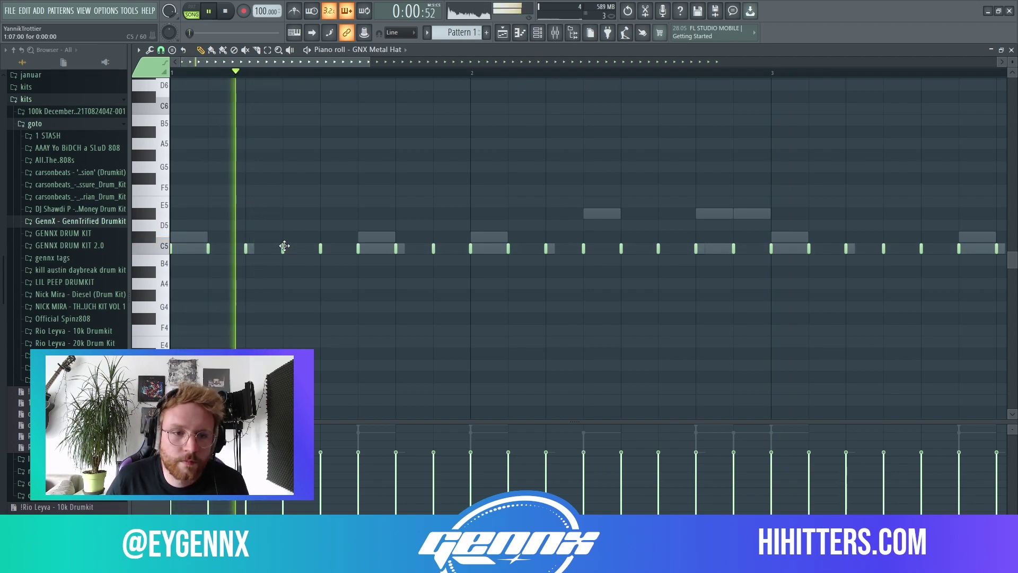
left_click(161, 49)
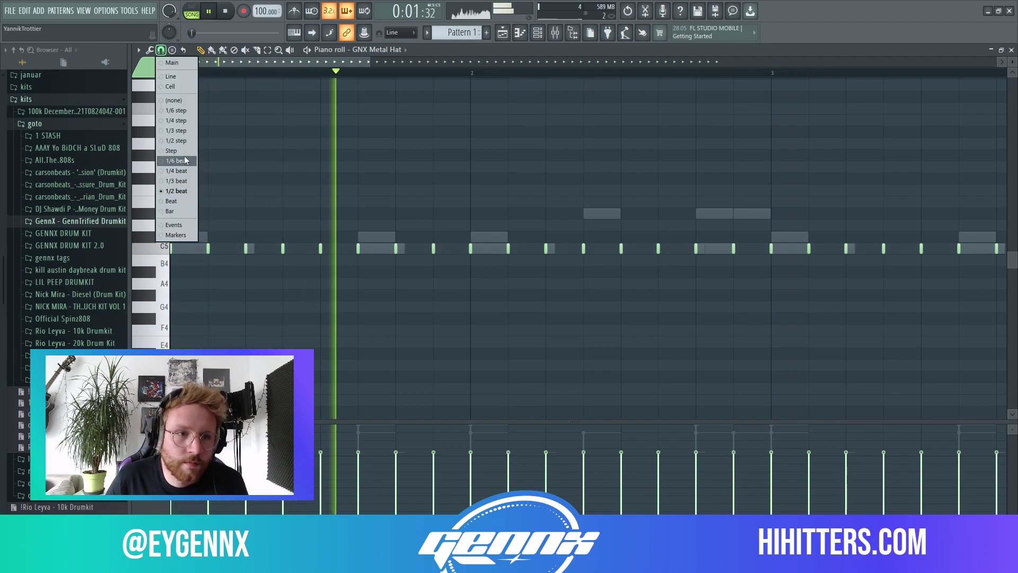
left_click(179, 141)
left_click(290, 249)
scroll(265, 249, "down", 3)
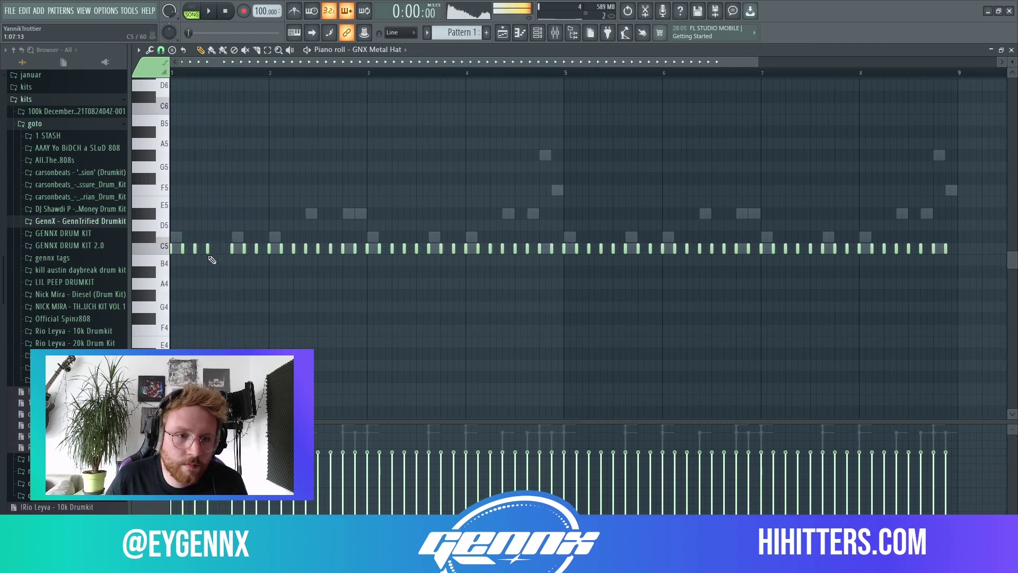
- Restore the hat on beat 3 of bar 1 and add two quieter half-step hats leading into it
scroll(191, 289, "up", 3)
key("space")
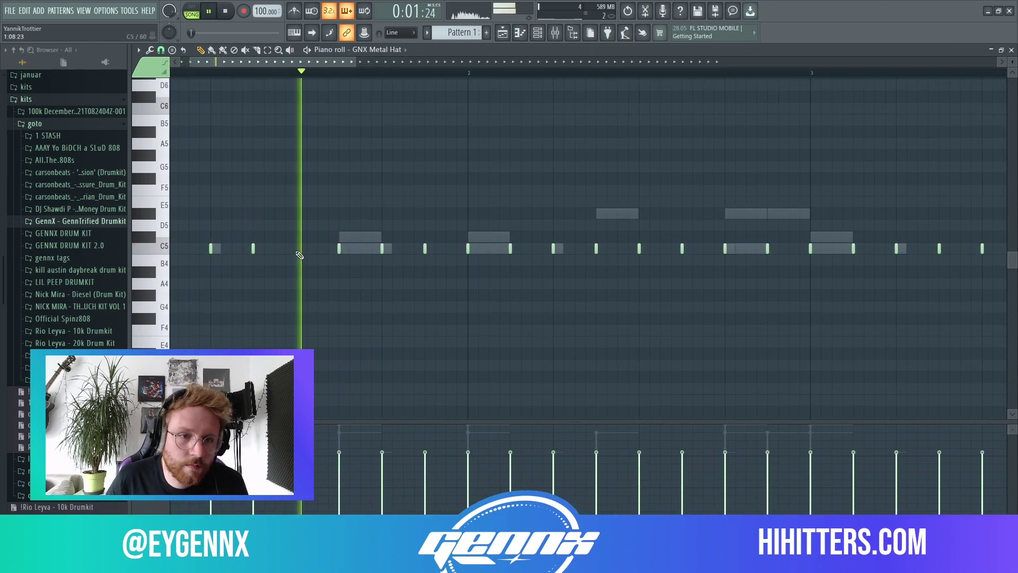
left_click(275, 248)
key("space")
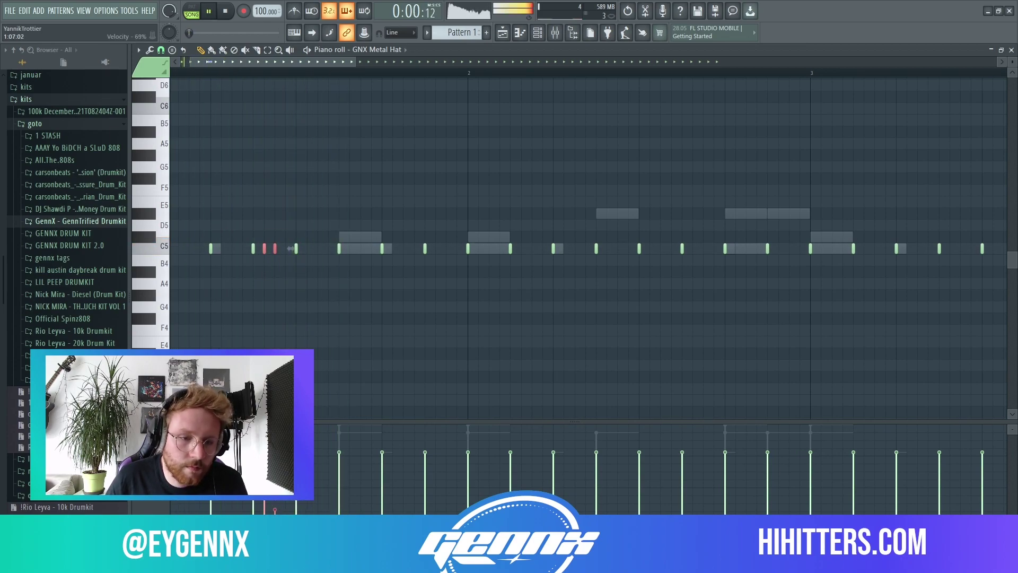
- Delete the hats from bar 3 onward and duplicate the first two bars of the hi-hat pattern to fill eight bars
scroll(291, 248, "down", 5)
left_click_drag(828, 312, 311, 223)
key("Delete")
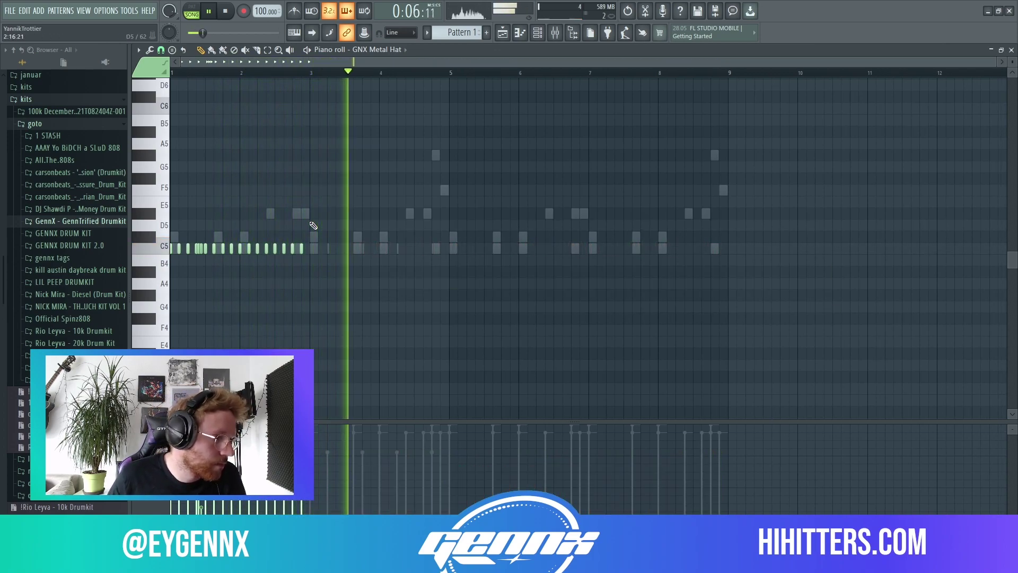
key("ctrl+b")
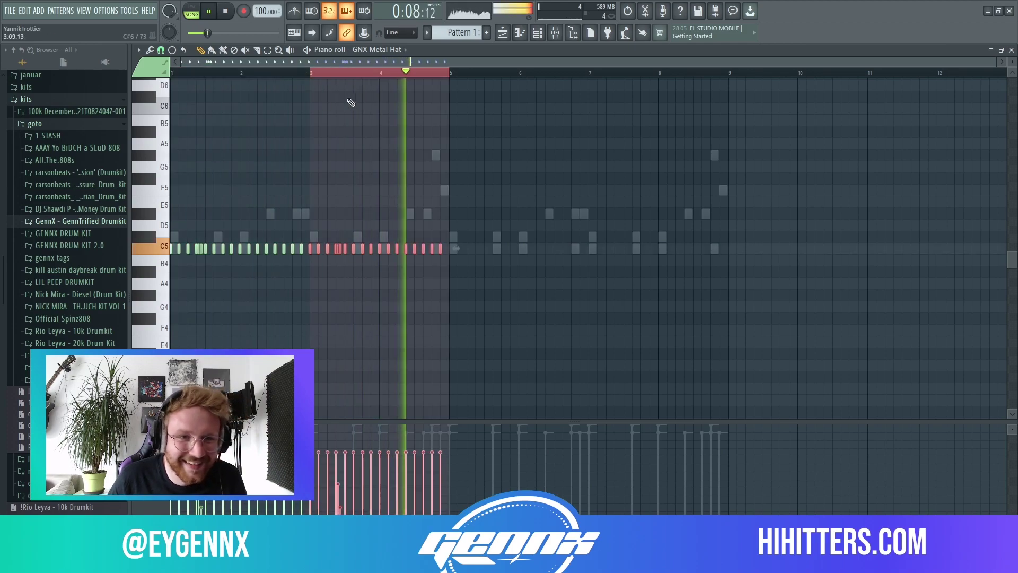
key("ctrl+b")
key("ctrl+b")
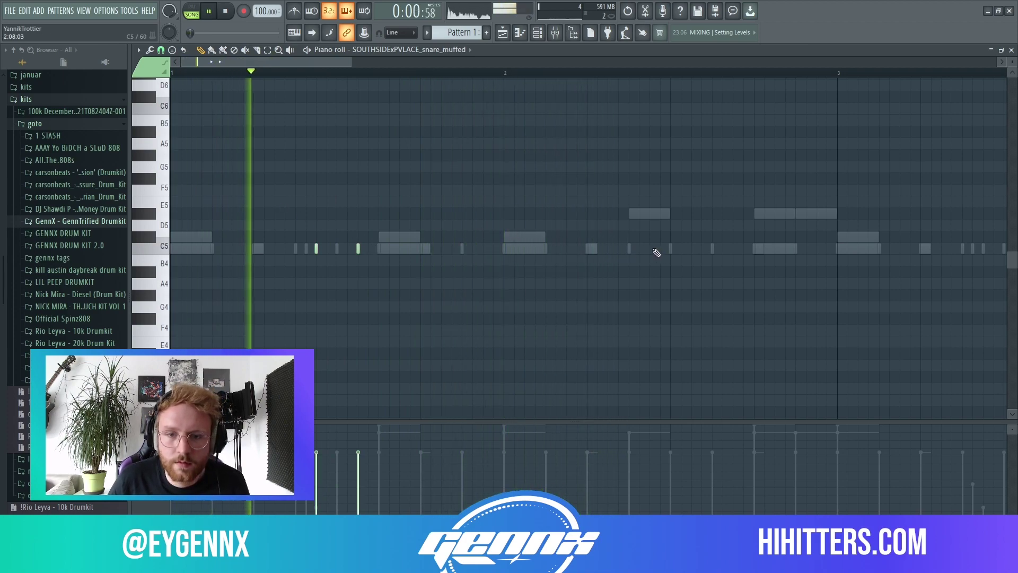
- In the muffled snare pattern, add a hit on step 10 of bar 2 and duplicate the first two bars across eight bars
left_click_drag(650, 248, 692, 248)
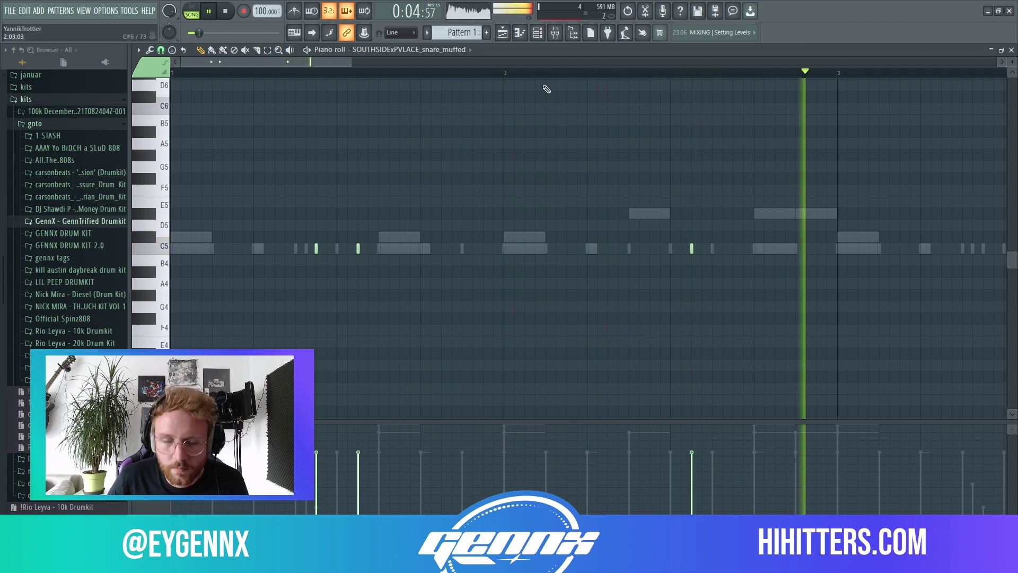
scroll(471, 100, "down", 3)
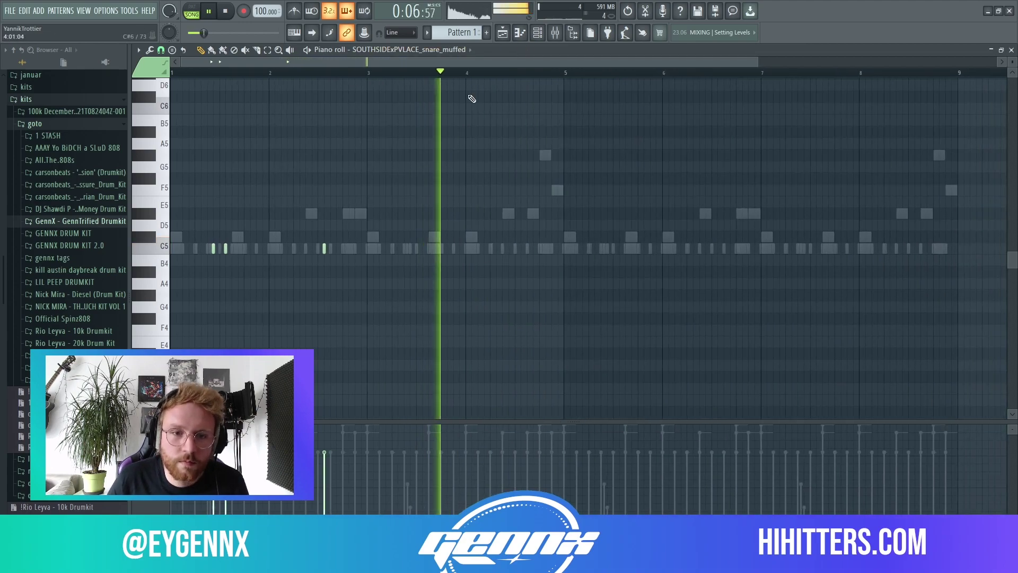
left_click_drag(369, 74, 172, 74)
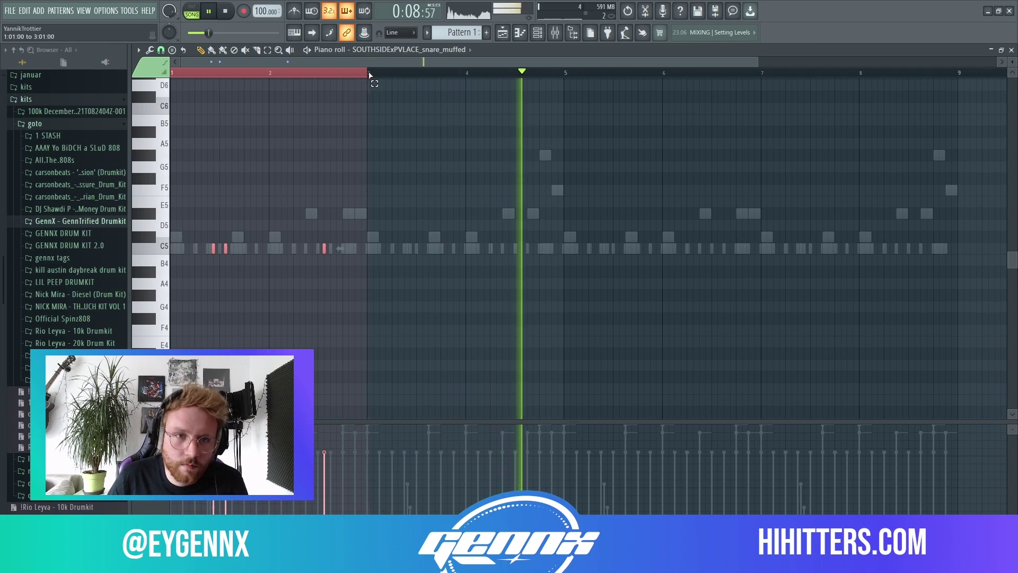
key("ctrl+b")
key("ctrl+b")
key("ctrl+b")
key("ctrl+d")
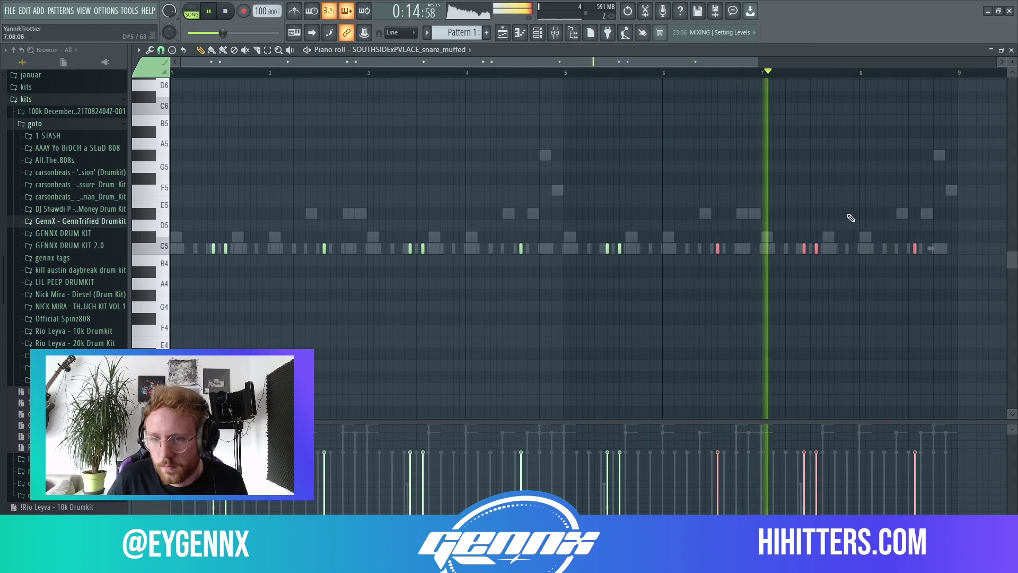
- Draw a descending muffled snare fill in the second half of bar 8 with B5, A5 and G5 notes
scroll(974, 210, "up", 2)
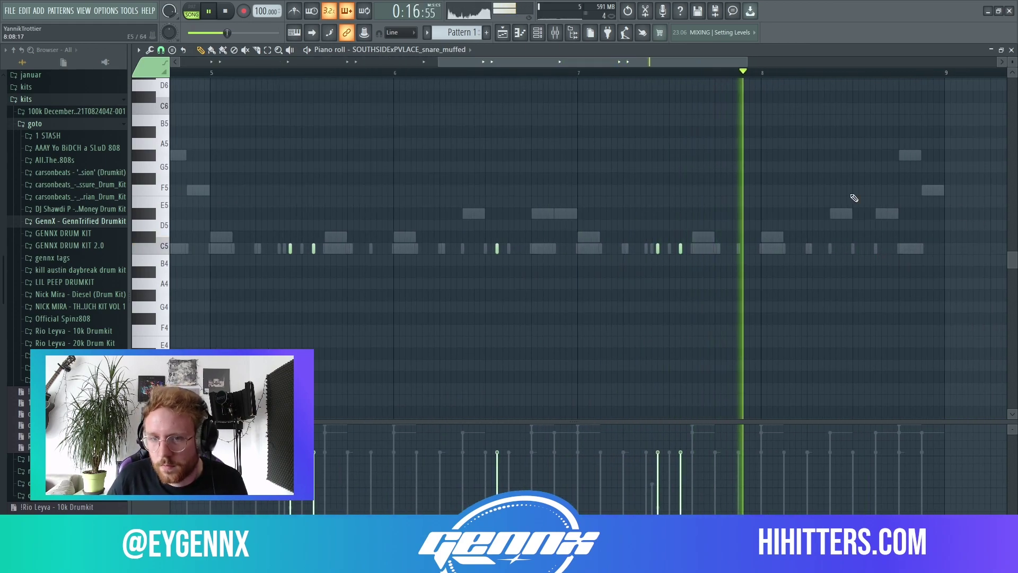
left_click(853, 121)
left_click(864, 120)
key("space")
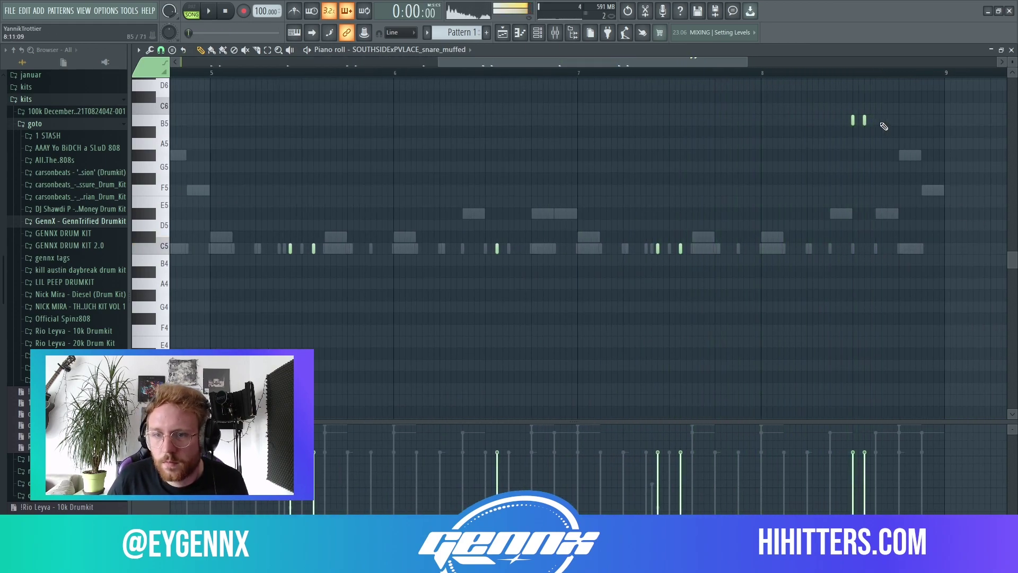
left_click_drag(874, 124, 875, 145)
left_click(899, 143)
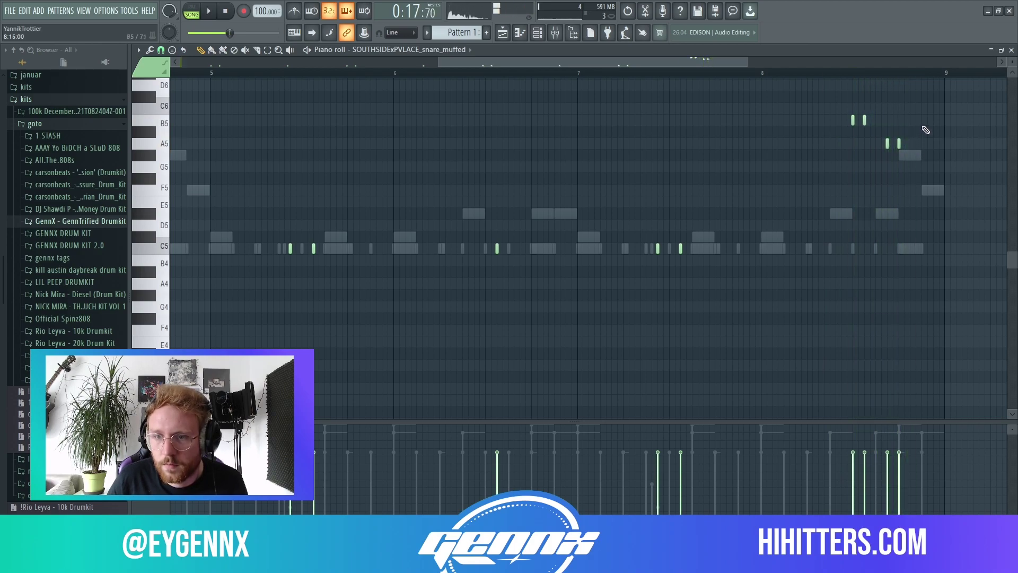
left_click(924, 167)
key("space")
- Place a one-step G5 note on step 13 of bar 8 and chop it into a rapid roll with a reduced time multiplier
left_click_drag(901, 171, 903, 167)
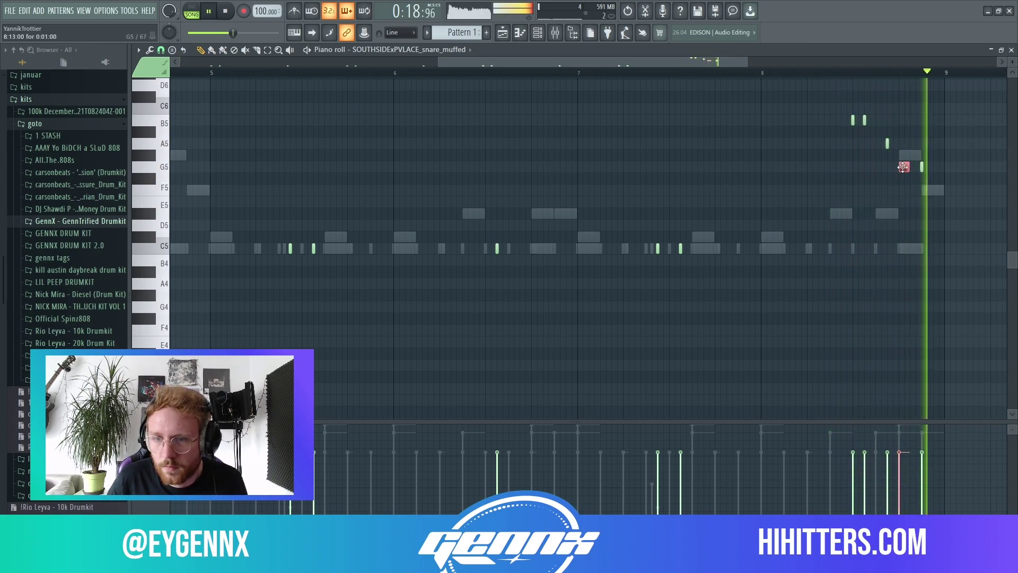
key("alt+u")
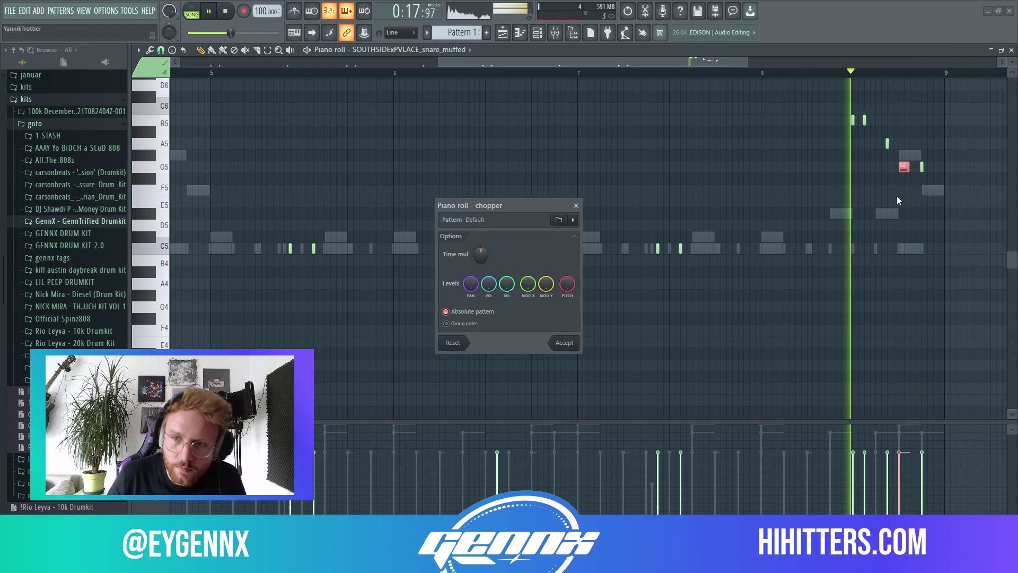
left_click_drag(480, 254, 482, 262)
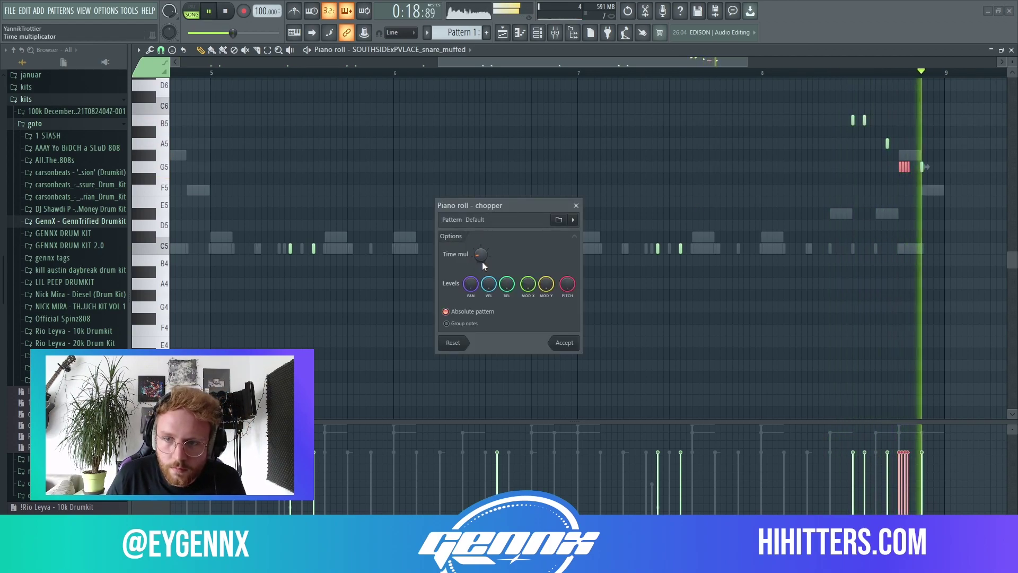
left_click(564, 342)
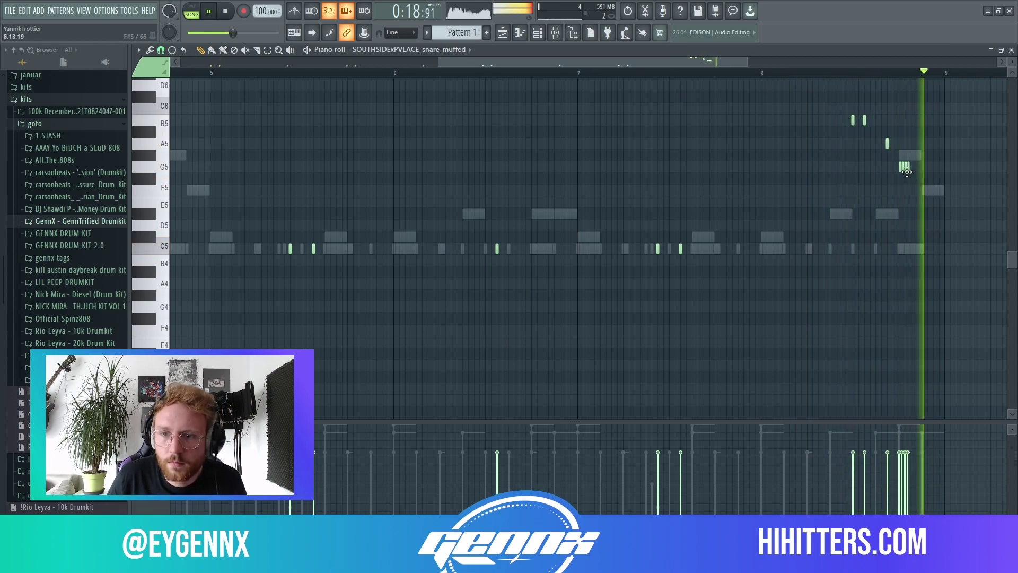
- Extend the snare fill with a chopped F5 roll and move the whole fill two steps later, starting on step 11 of bar 8
left_click_drag(896, 158, 874, 124)
key("space")
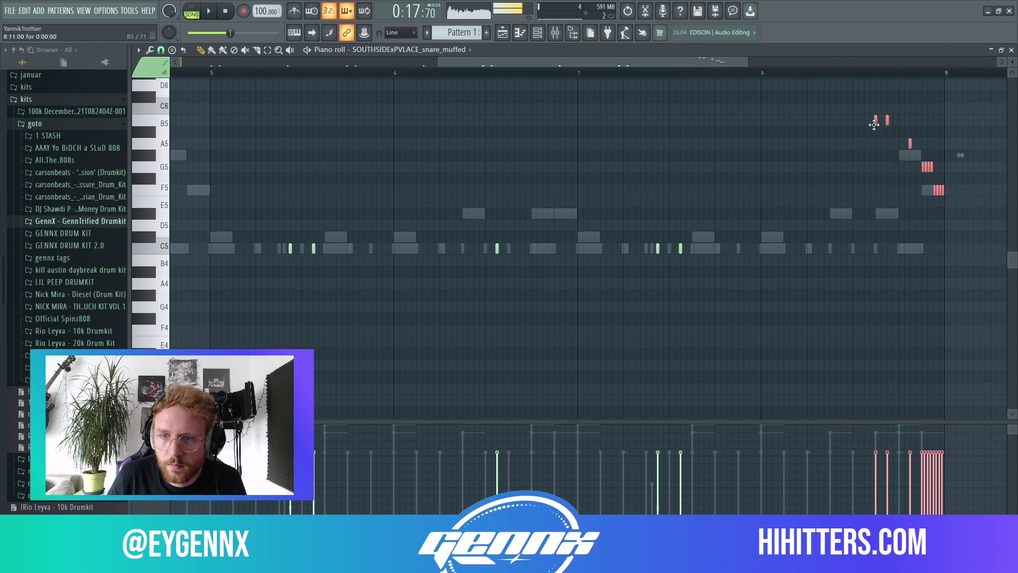
left_click(858, 111)
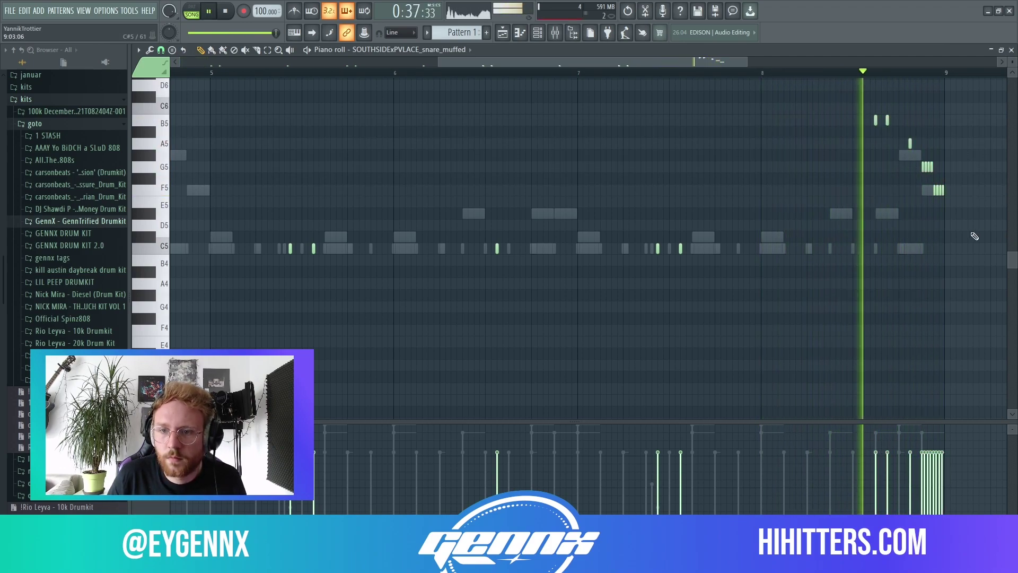
left_click_drag(975, 236, 800, 113)
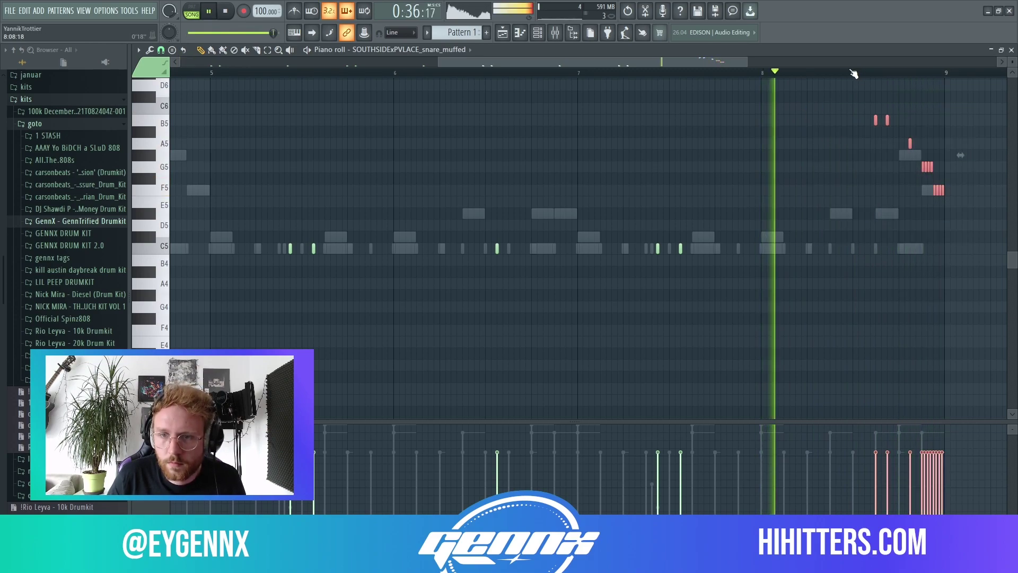
- Try extra B5 hits ahead of the snare fill and keep only the one on step 9 of bar 8
left_click(875, 123)
left_click(852, 121)
left_click(858, 121)
left_click(864, 121)
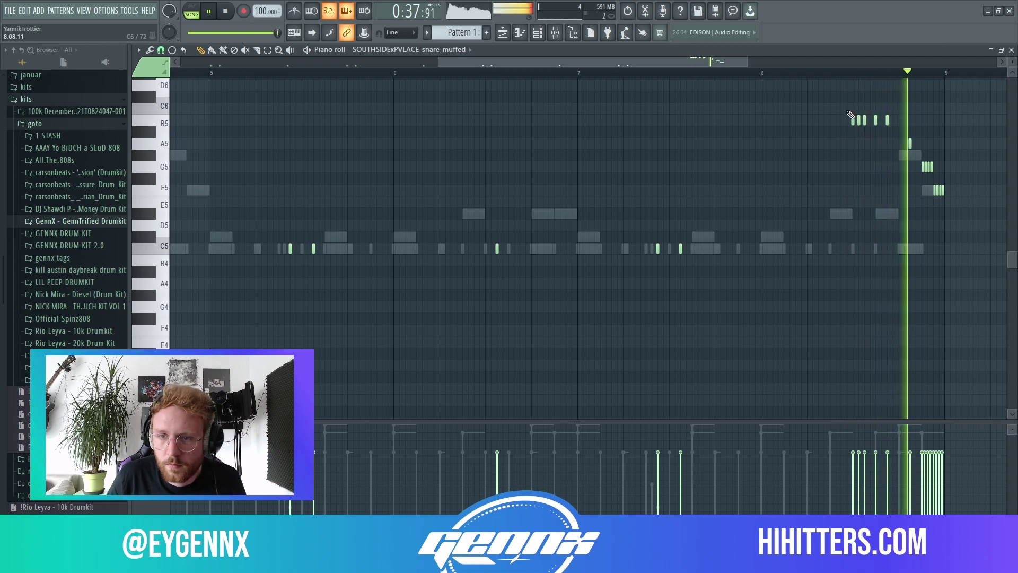
key("space")
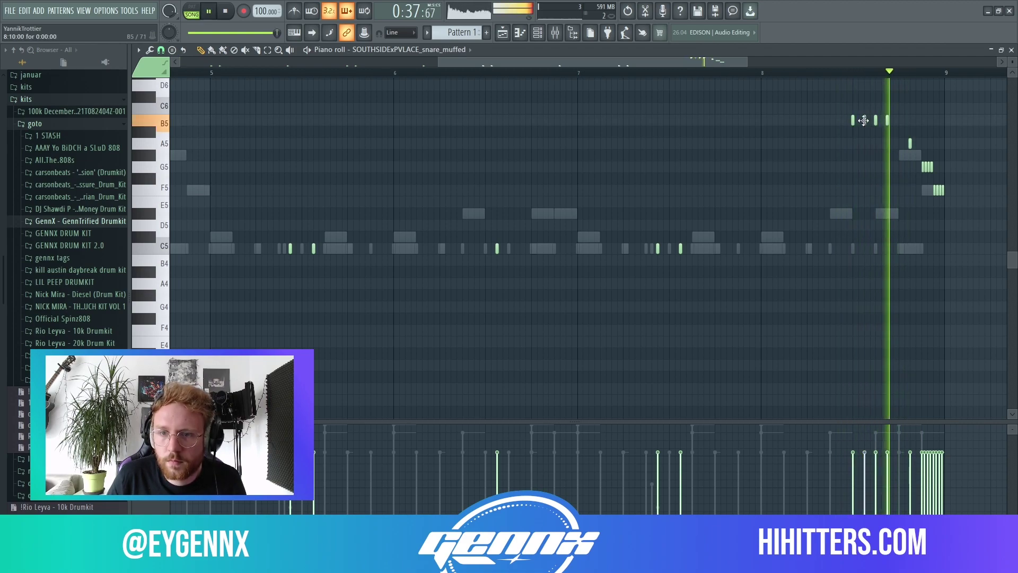
right_click(863, 121)
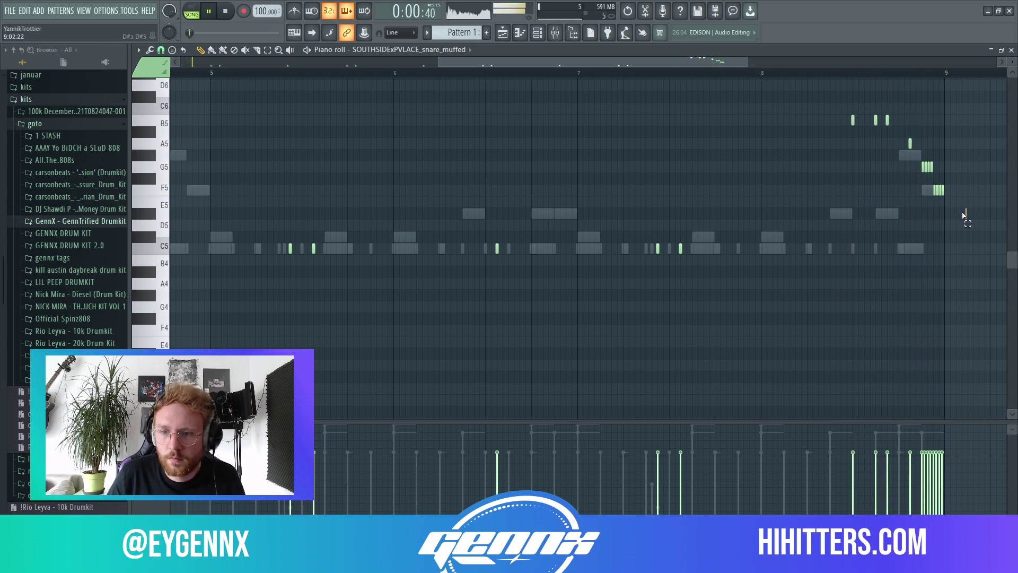
- Ramp the velocities of the bar 8 snare fill gradually downward from its first to its last note
left_click_drag(968, 217, 777, 80)
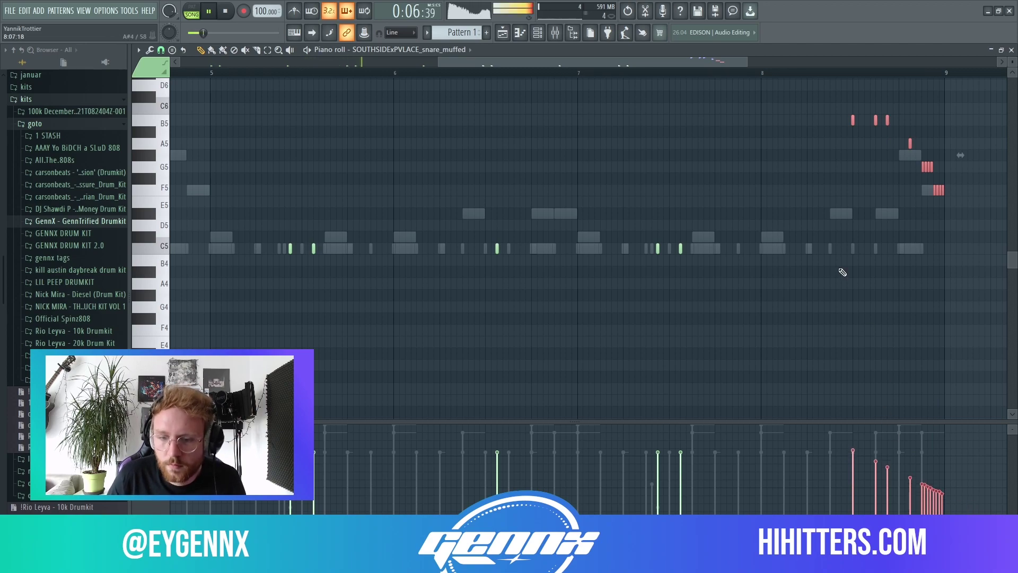
scroll(710, 181, "down", 3)
left_click_drag(841, 145, 978, 269)
key("ctrl+d")
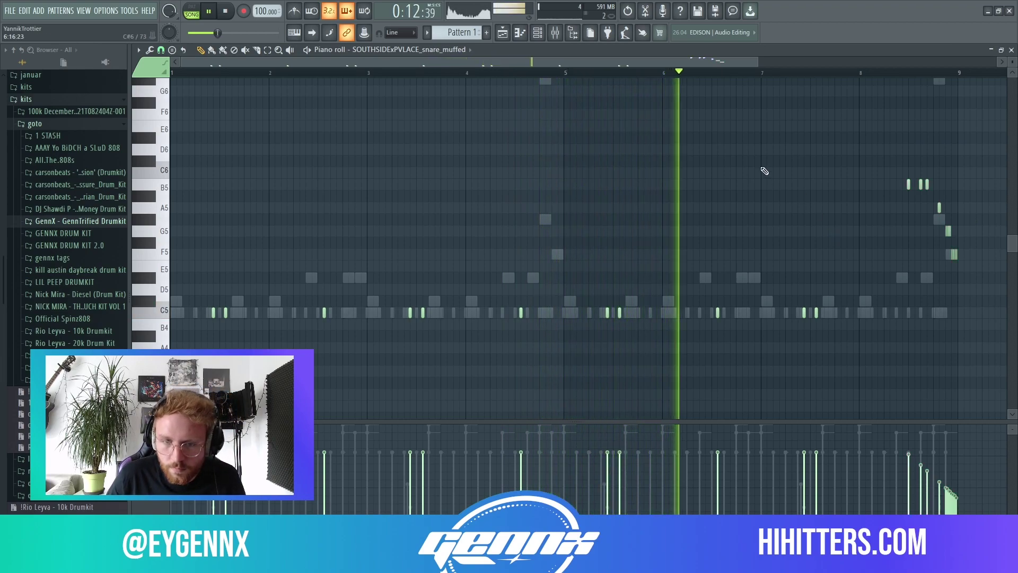
left_click_drag(826, 134, 1009, 284)
key("ctrl+d")
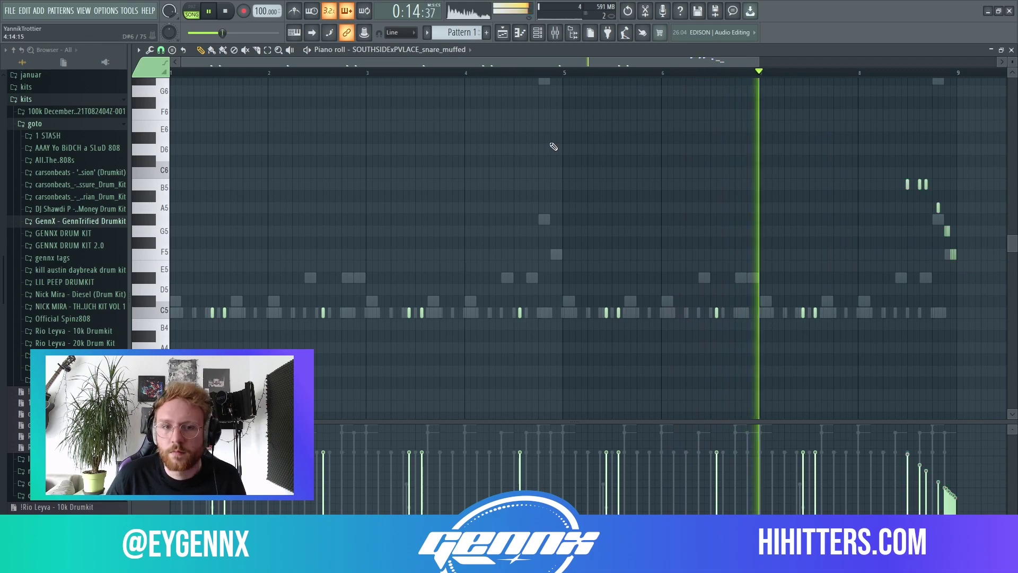
- Audition the open hats of the GennTrified drum kit and add GNX Clean OH as a new channel in the Channel rack
left_click(537, 33)
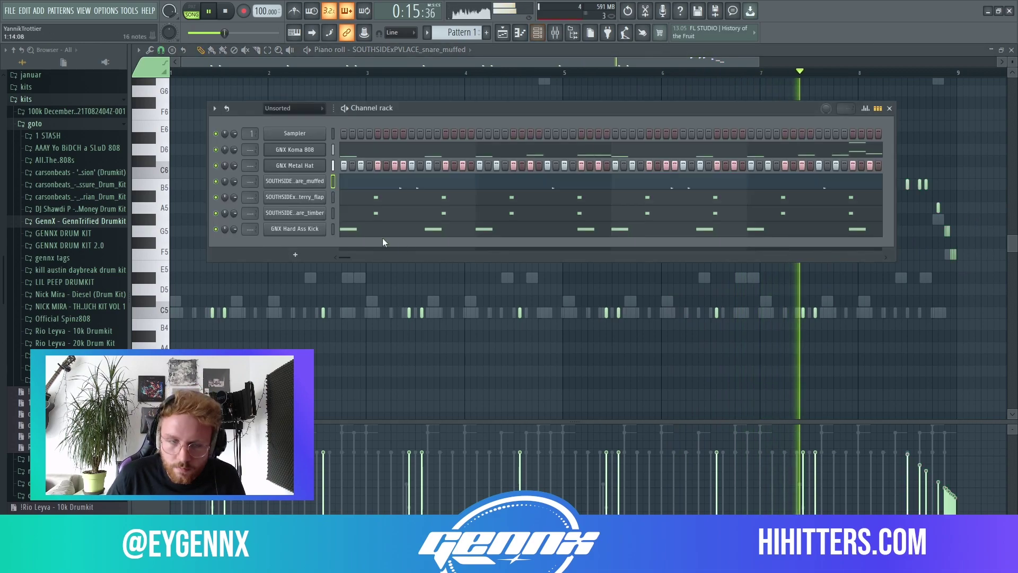
left_click(79, 220)
left_click(91, 290)
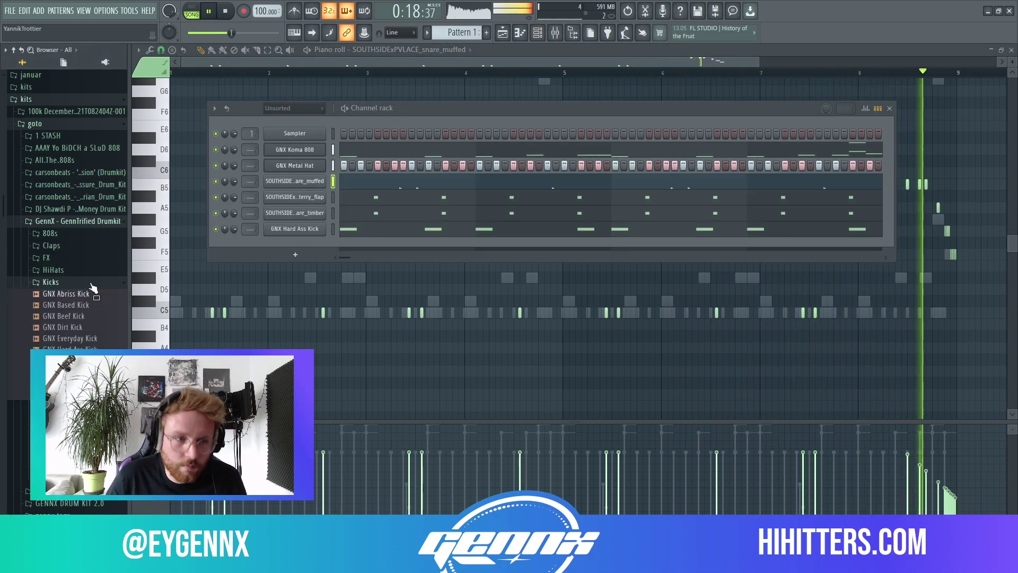
left_click(95, 317)
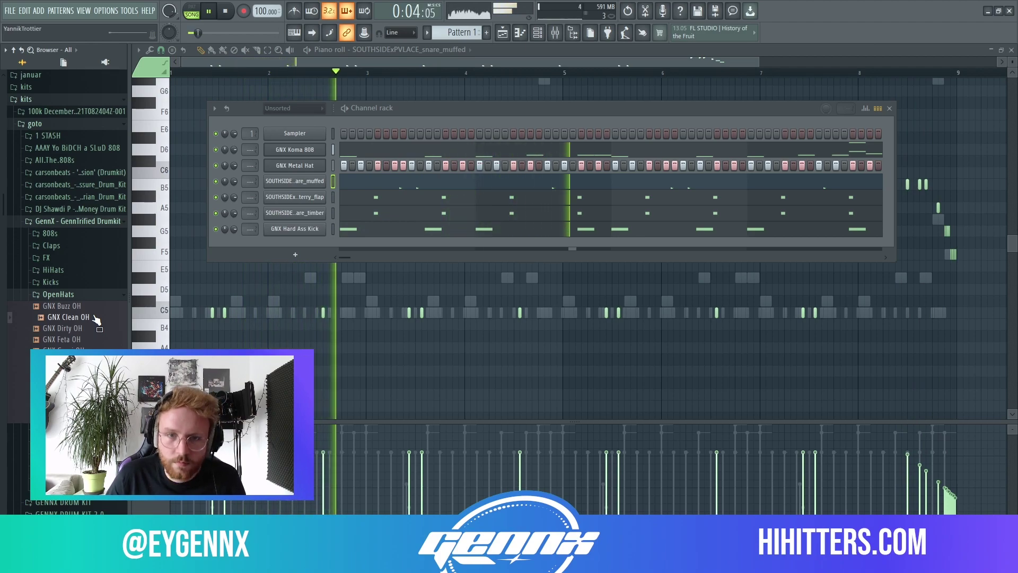
left_click_drag(97, 318, 354, 252)
- Place GNX Clean OH hits on steps 1, 9, 17 and 25
left_click(344, 245)
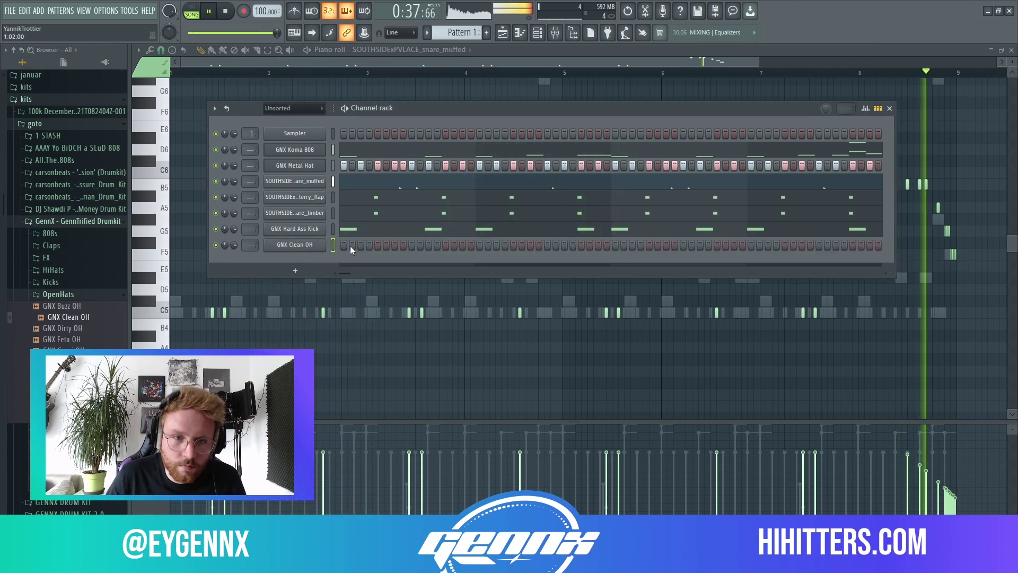
left_click(412, 245)
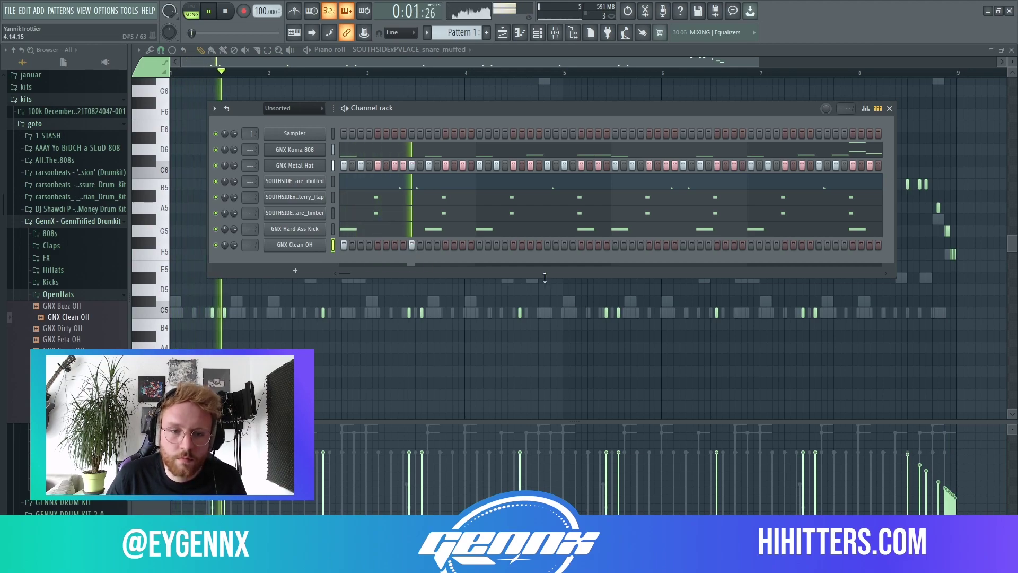
left_click(478, 245)
left_click(547, 244)
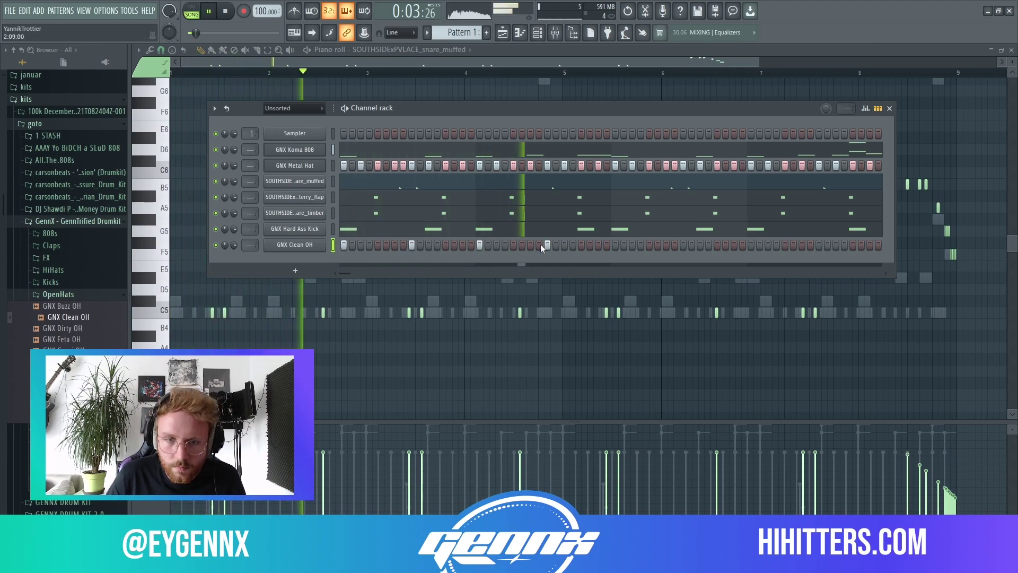
- Open GNX Clean OH in the piano roll, switch the note control lane away from velocity and offset bar 1's two hits in opposite directions
right_click(265, 238)
left_click(286, 245)
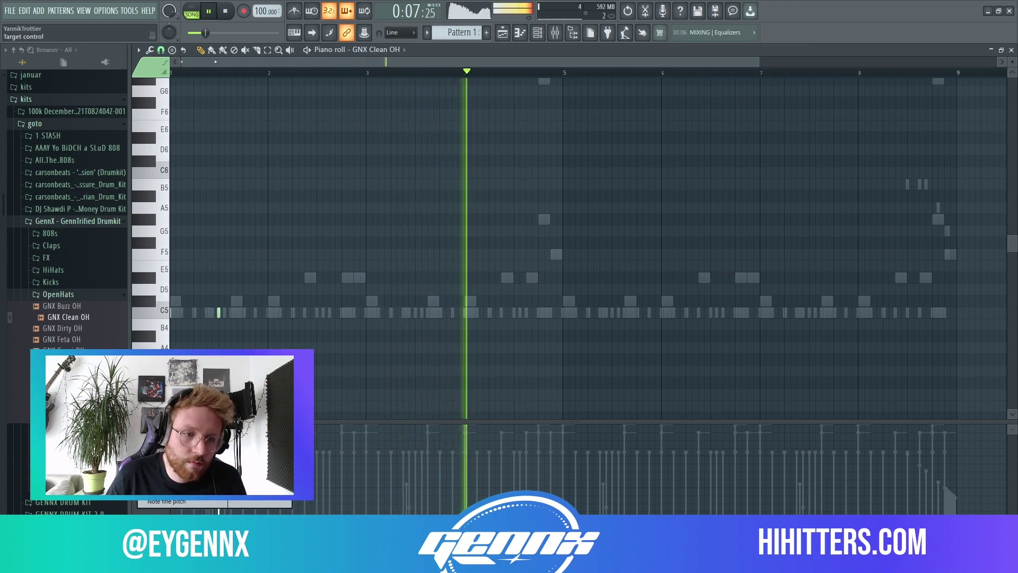
left_click(139, 427)
left_click(218, 313)
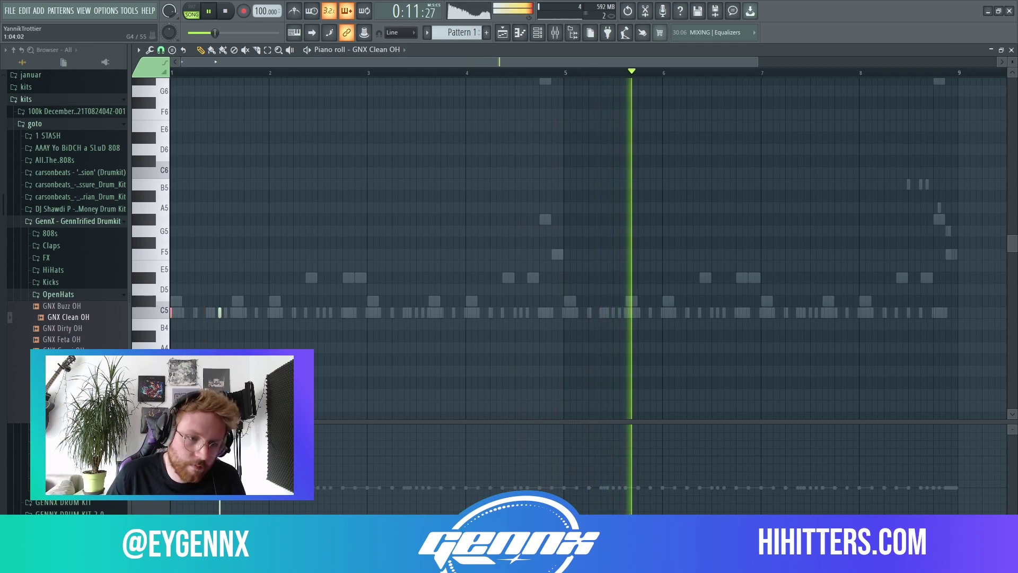
- Duplicate the first bar of open hats through bar 8 and deselect the notes
left_click_drag(271, 73, 5, 89)
key("ctrl+b")
key("ctrl+b")
key("ctrl+b")
key("ctrl+b")
key("ctrl+b")
key("ctrl+b")
key("ctrl+b")
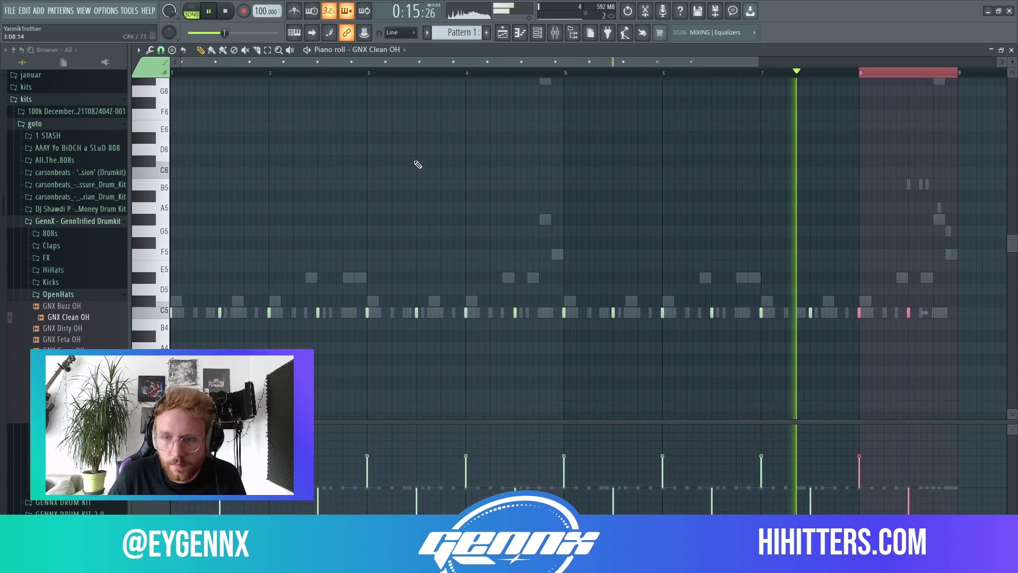
key("ctrl+d")
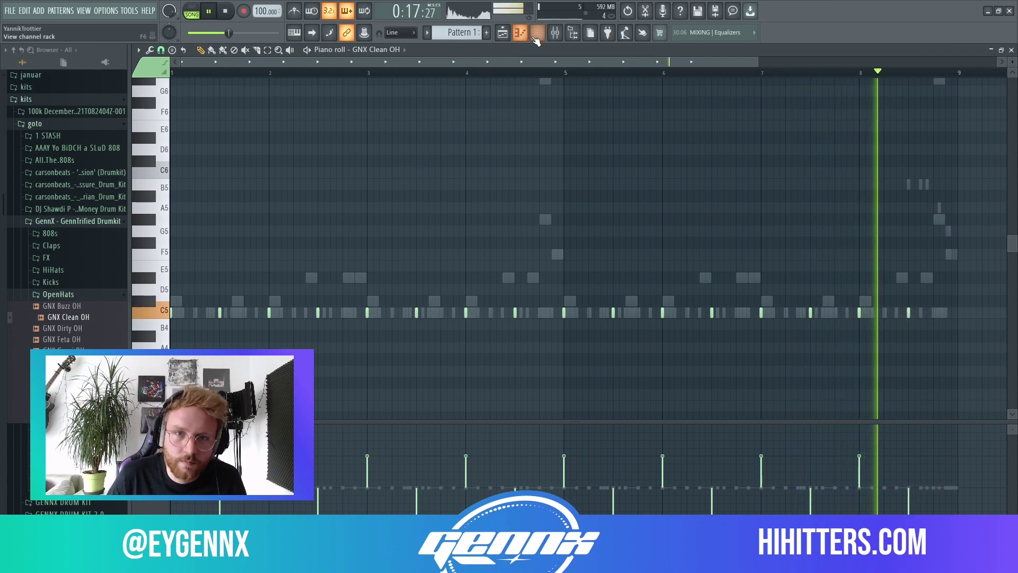
key("F6")
left_click(64, 282)
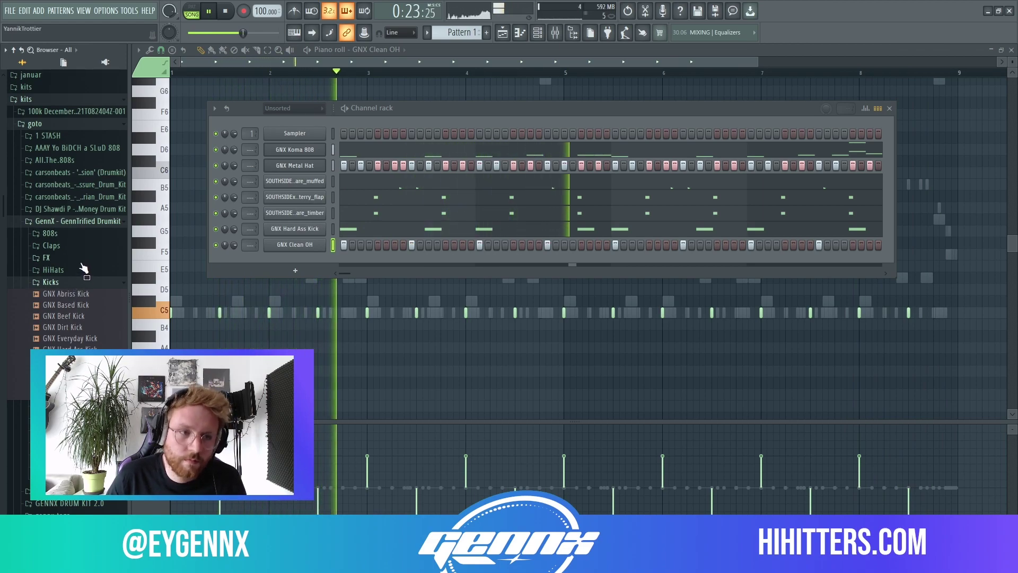
left_click(85, 282)
left_click(88, 295)
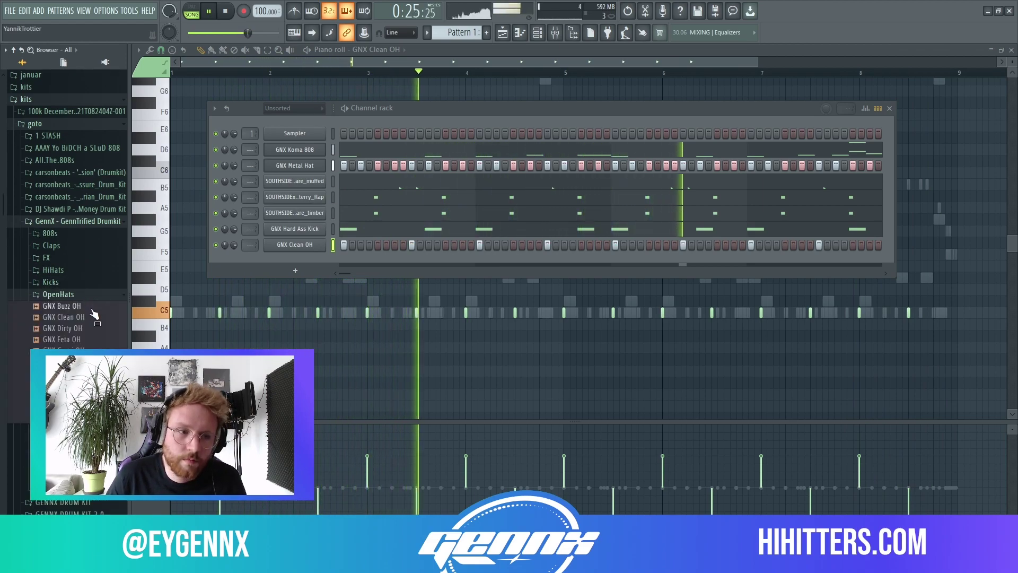
left_click(93, 330)
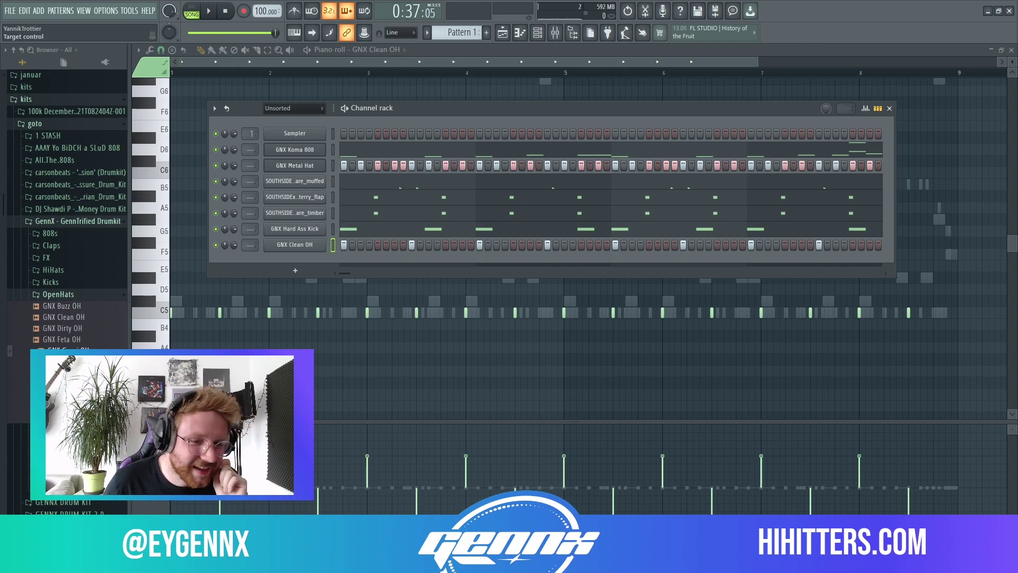
- Show the piano roll and switch its target channel to SOUTHSIDExPVLACE_snare_muffed
key("F6")
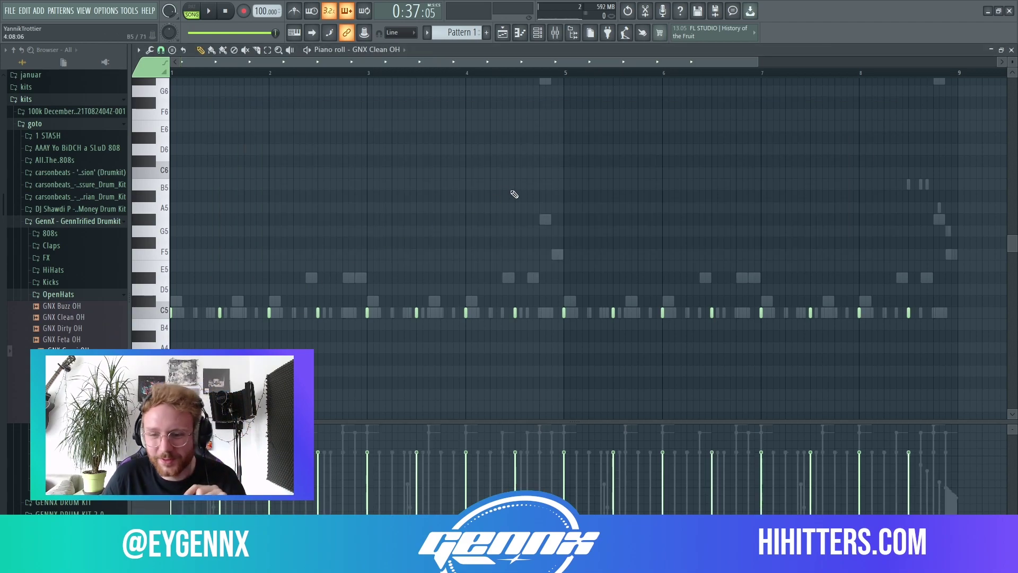
left_click(395, 49)
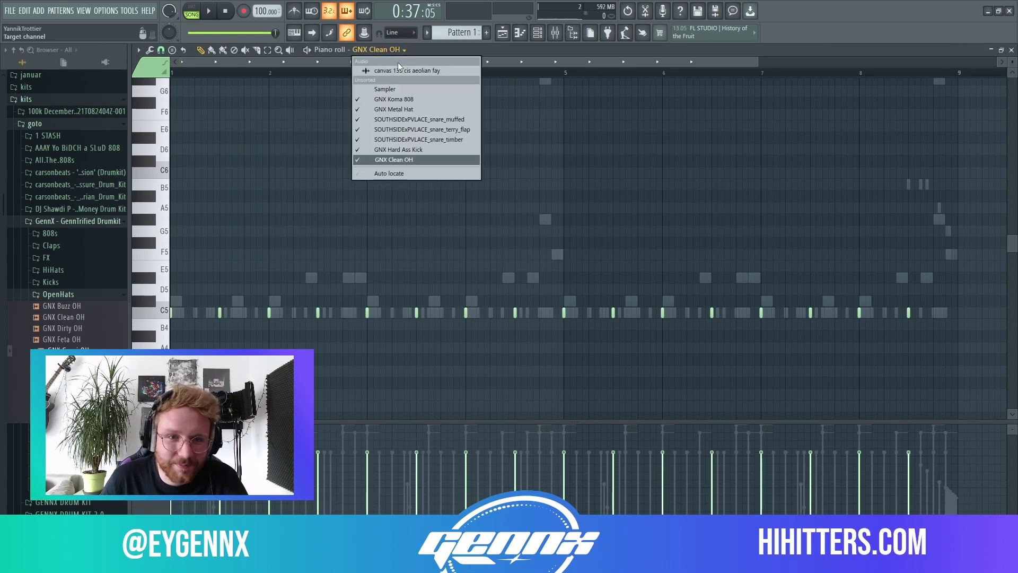
left_click(415, 142)
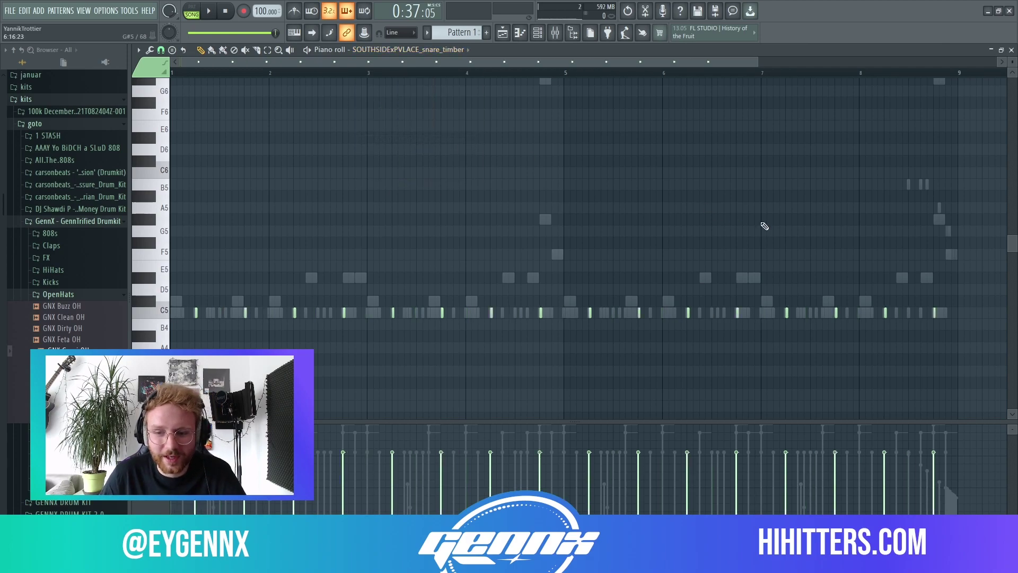
left_click(425, 49)
left_click(415, 121)
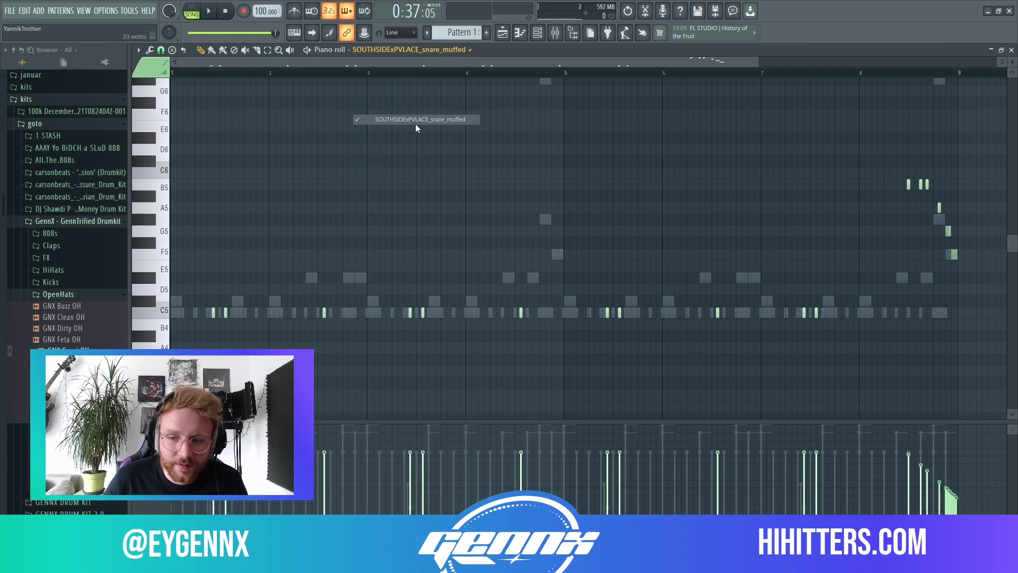
- Select the pitched snare_muffed fill at the end of bar 8 and shape its velocities into a descending ramp
left_click_drag(898, 352, 440, 249)
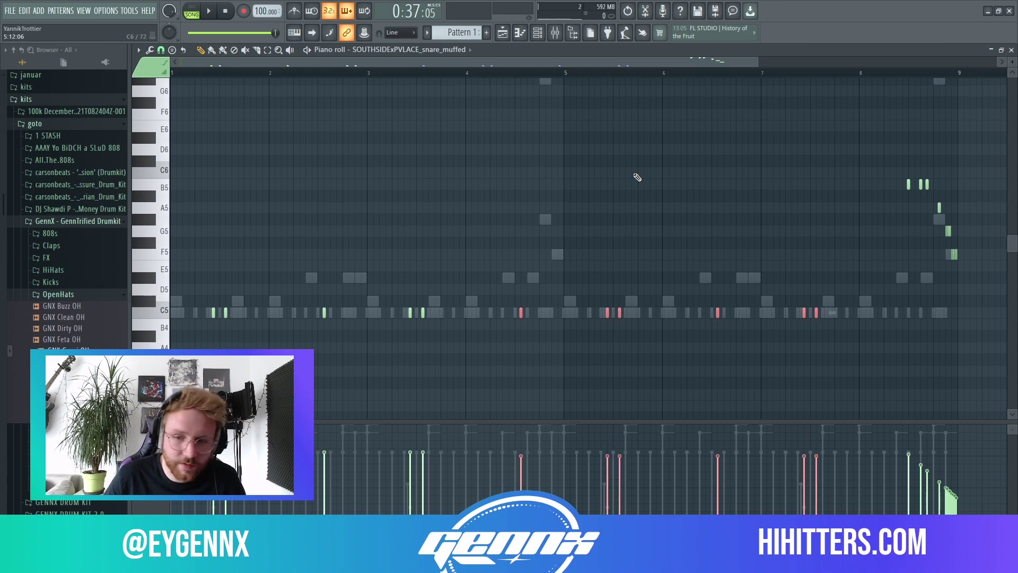
left_click_drag(869, 137, 999, 275)
left_click_drag(860, 144, 1000, 295)
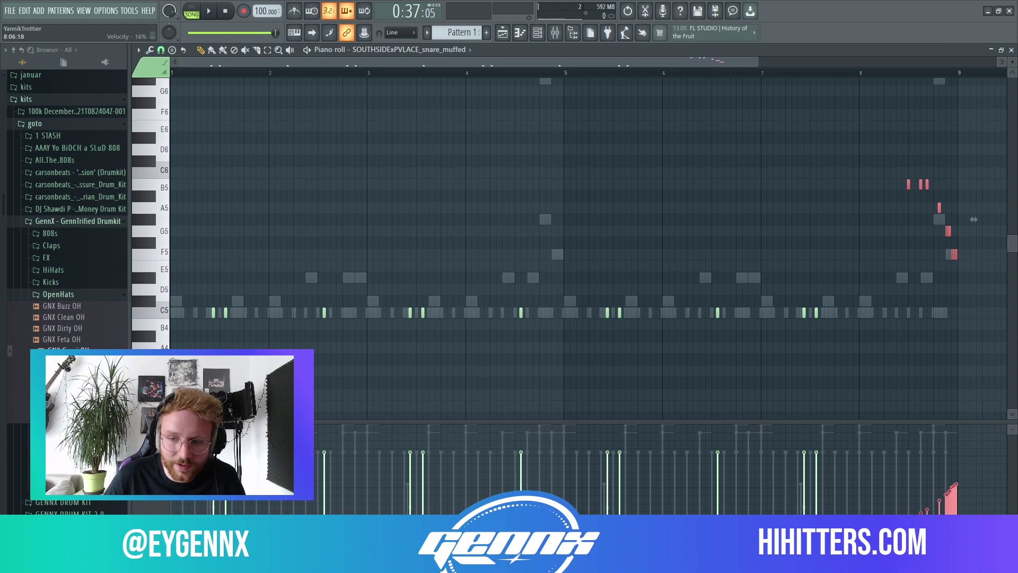
left_click_drag(983, 496, 949, 510)
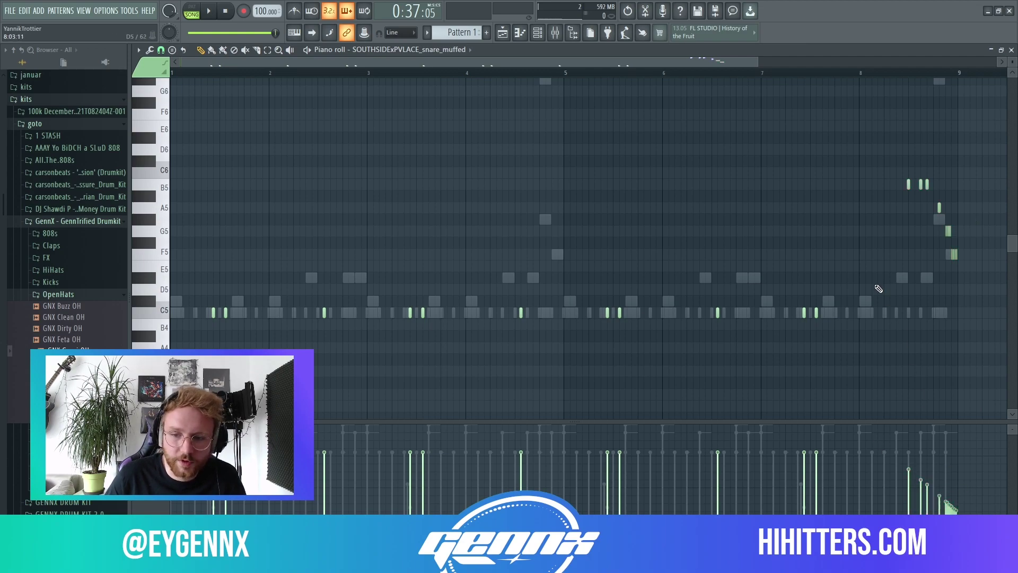
left_click_drag(893, 157, 993, 286)
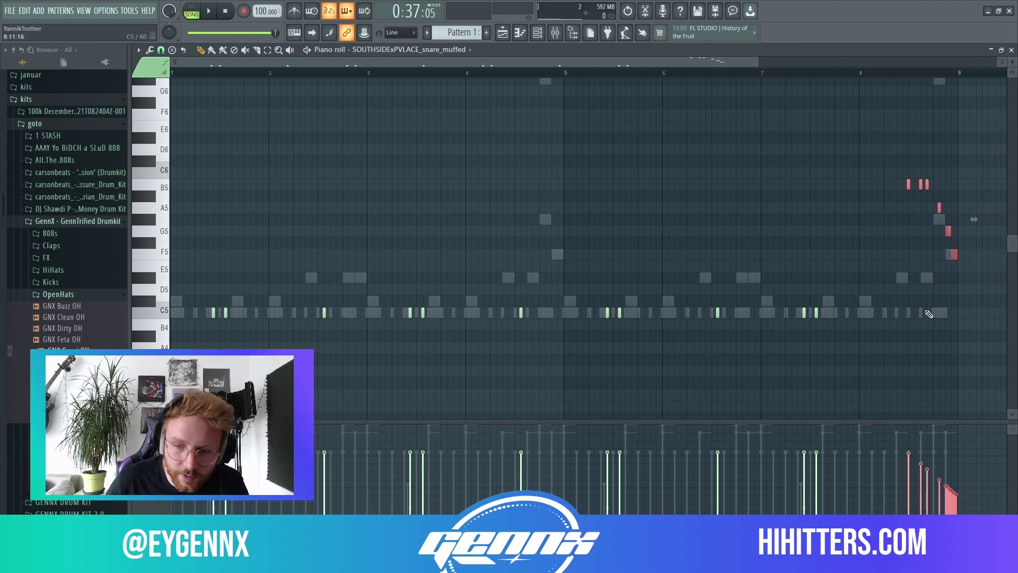
- Stop playback and route the drum channels from GNX Koma 808 through GNX Clean OH to mixer inserts 6 to 12
left_click(536, 36)
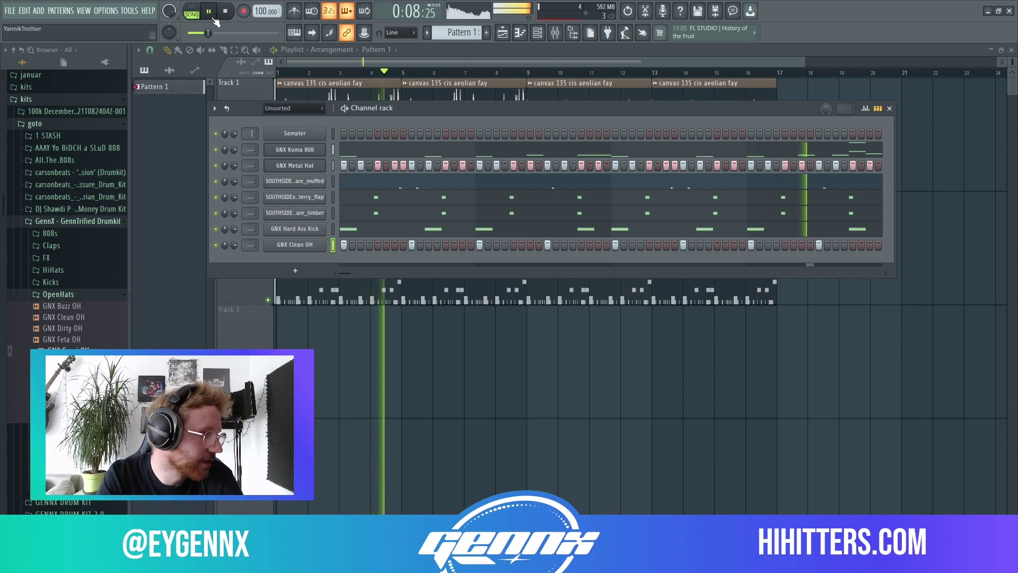
key("space")
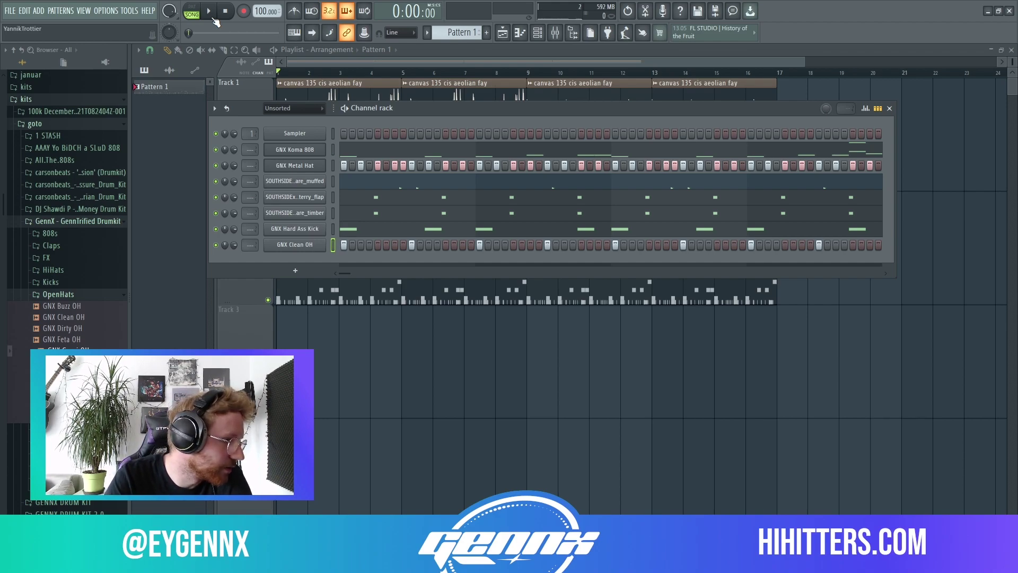
key("F9")
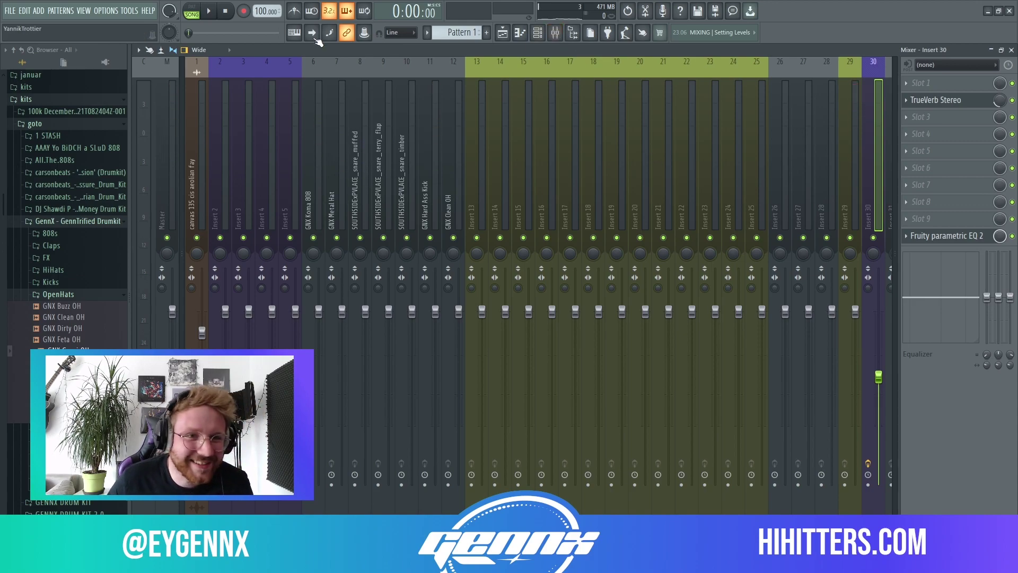
left_click(537, 33)
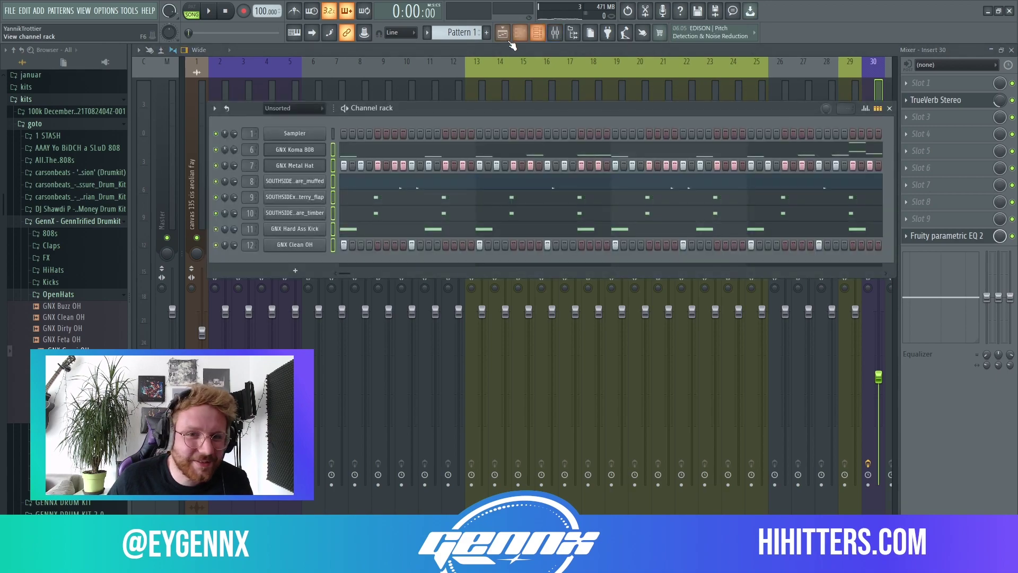
- Return to the playlist and audition the arrangement briefly
key("F5")
left_click(537, 32)
left_click(555, 33)
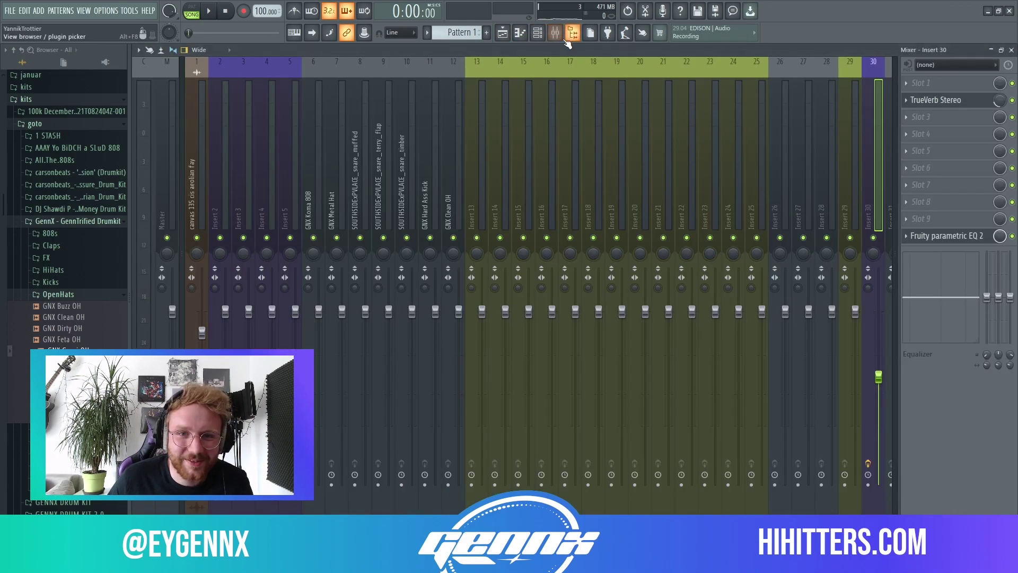
left_click(502, 33)
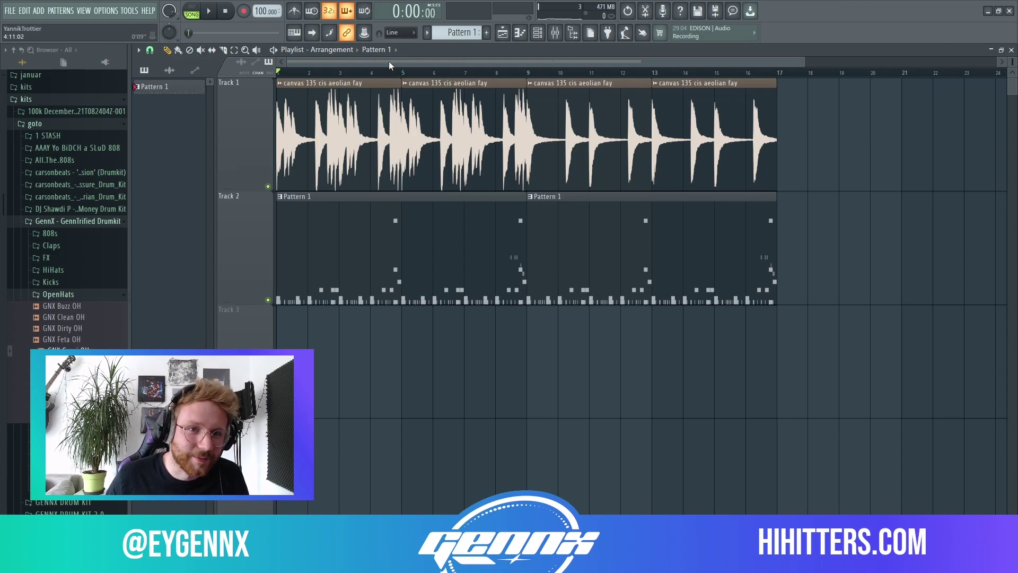
left_click(212, 10)
left_click(227, 12)
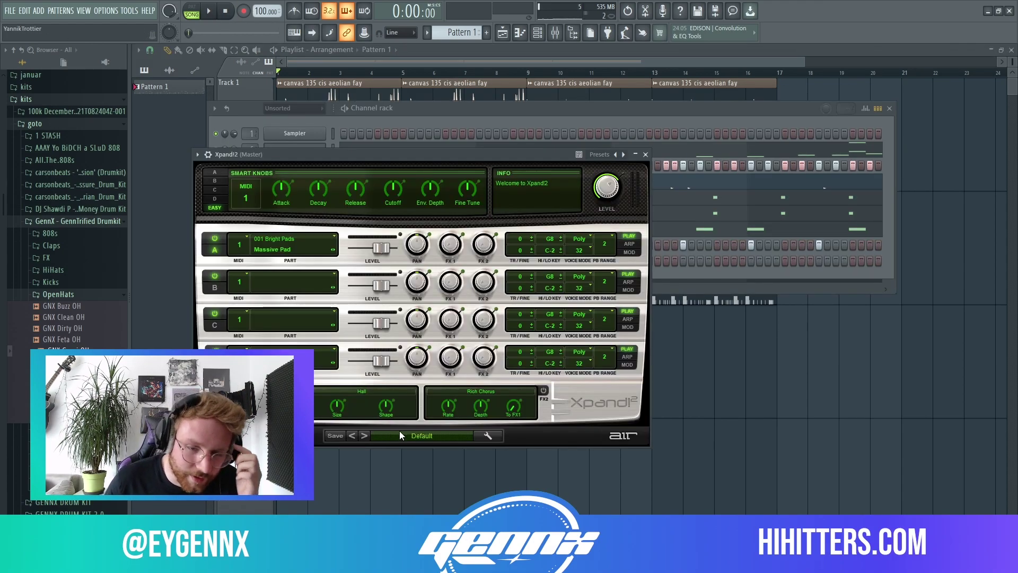
- Load the 08 Strings Swells preset from the 16 Strings category in Xpand!2
left_click(399, 430)
mouse_move(394, 379)
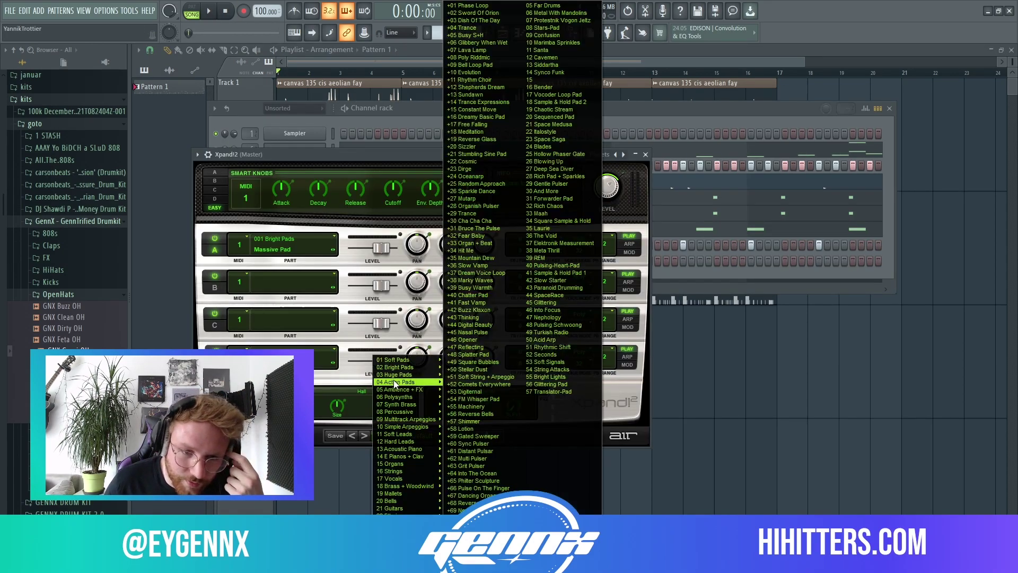
mouse_move(407, 465)
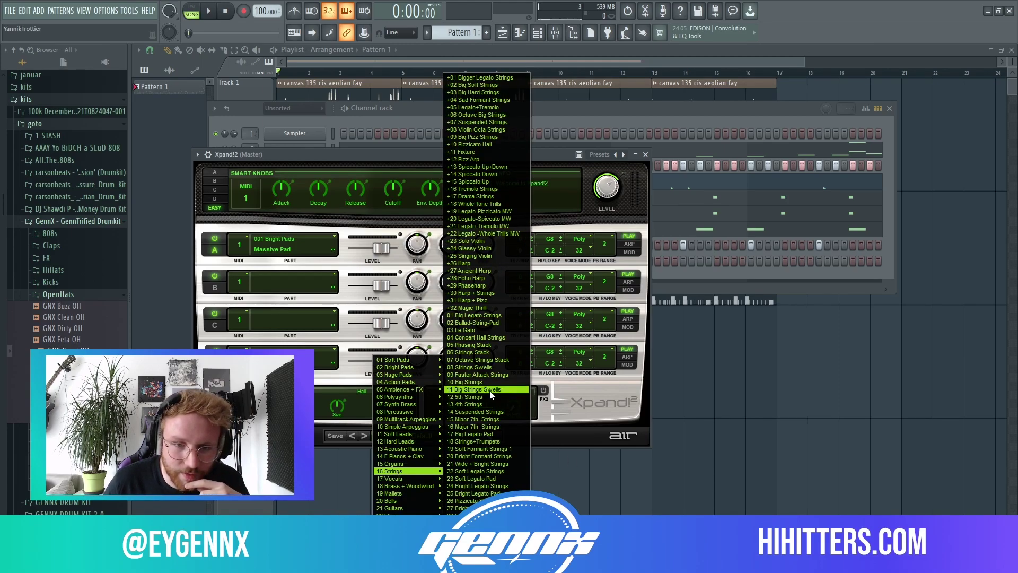
left_click(489, 367)
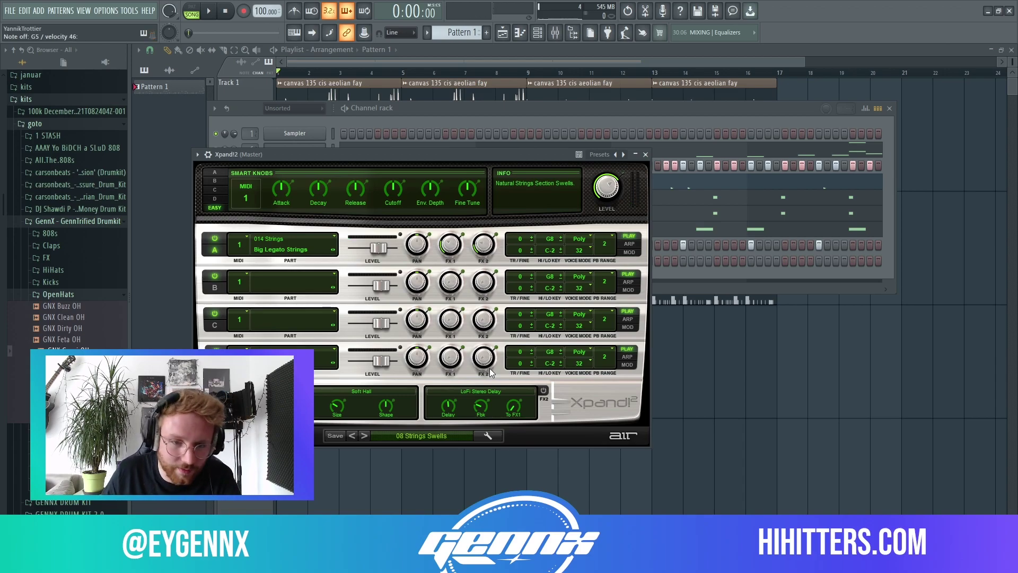
- Place G#3 and C#4 notes for Xpand!2 at the start of bar 1, audition them and lengthen both to two steps
key("F7")
key("space")
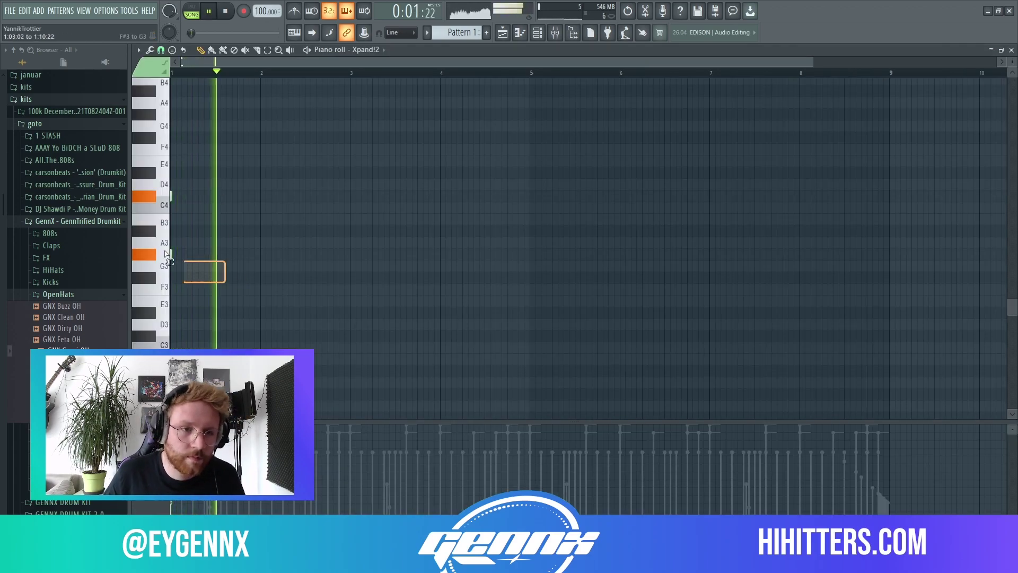
key("space")
key("space")
key("space")
key("space")
key("space")
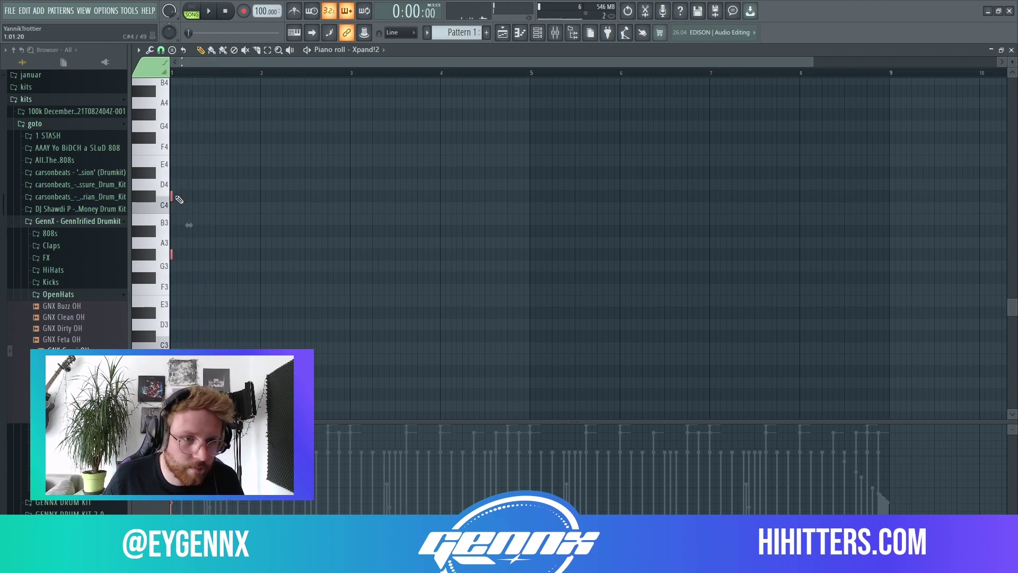
key("space")
left_click_drag(189, 200, 180, 196)
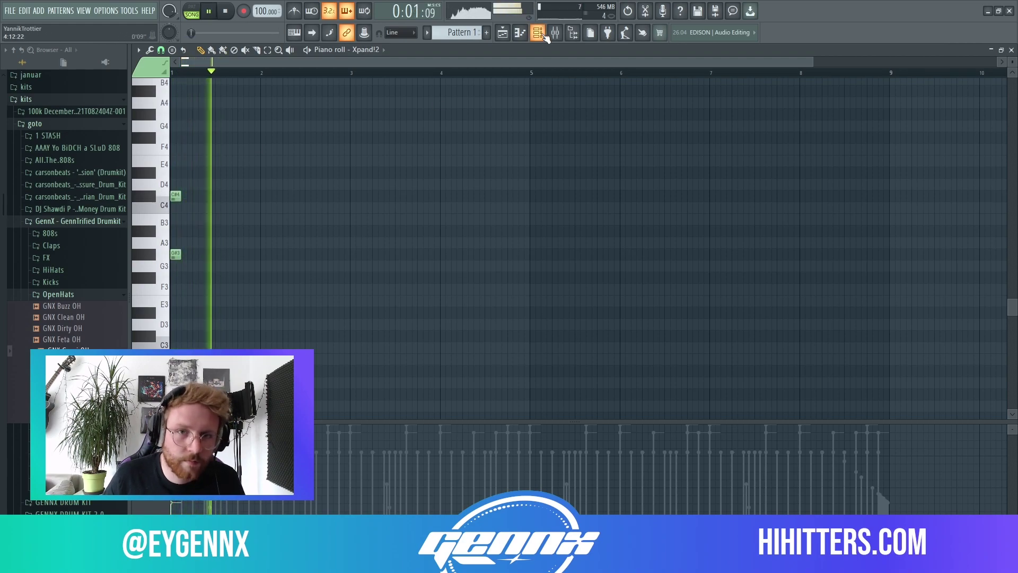
key("F6")
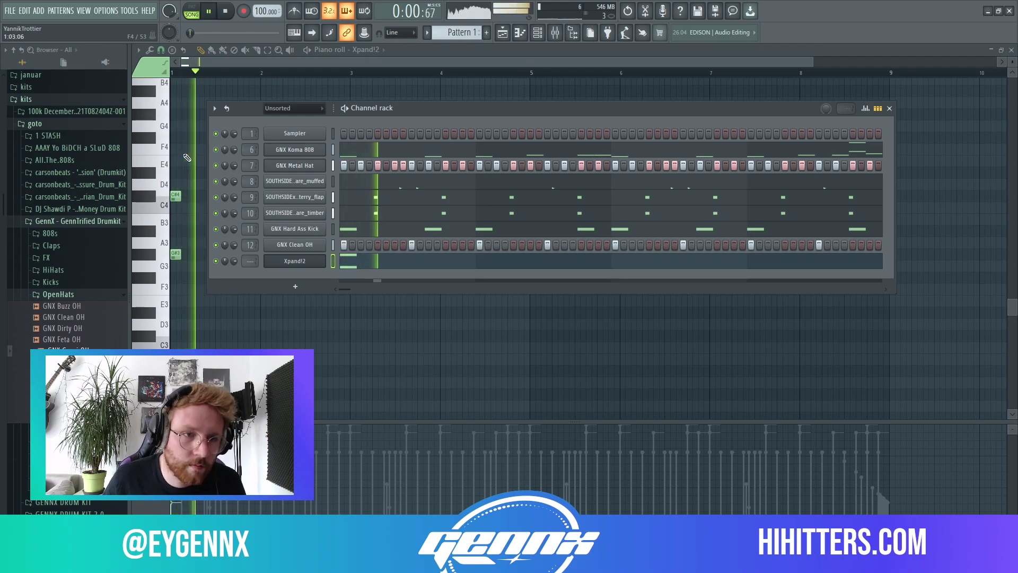
key("F6")
scroll(175, 154, "up", 3)
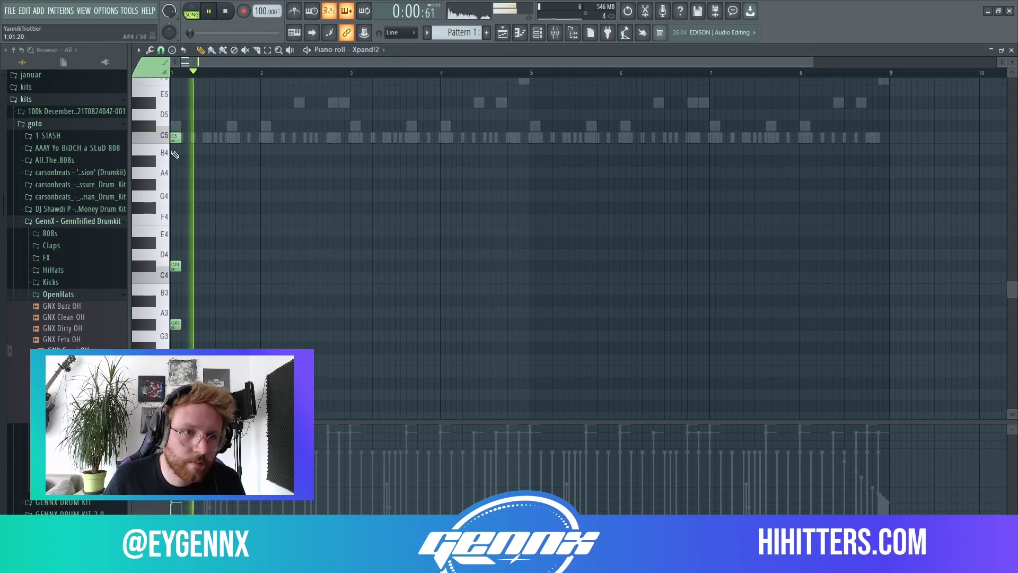
key("space")
left_click(172, 125)
right_click(177, 126)
right_click(180, 149)
key("space")
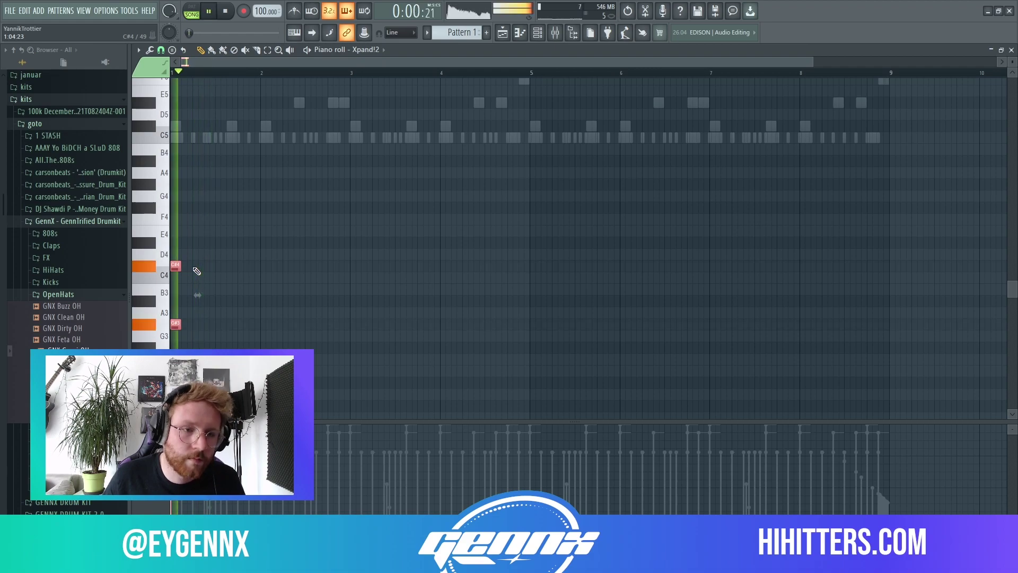
- Route the Xpand!2 channel to mixer insert 2 and check its signal during playback
left_click(537, 32)
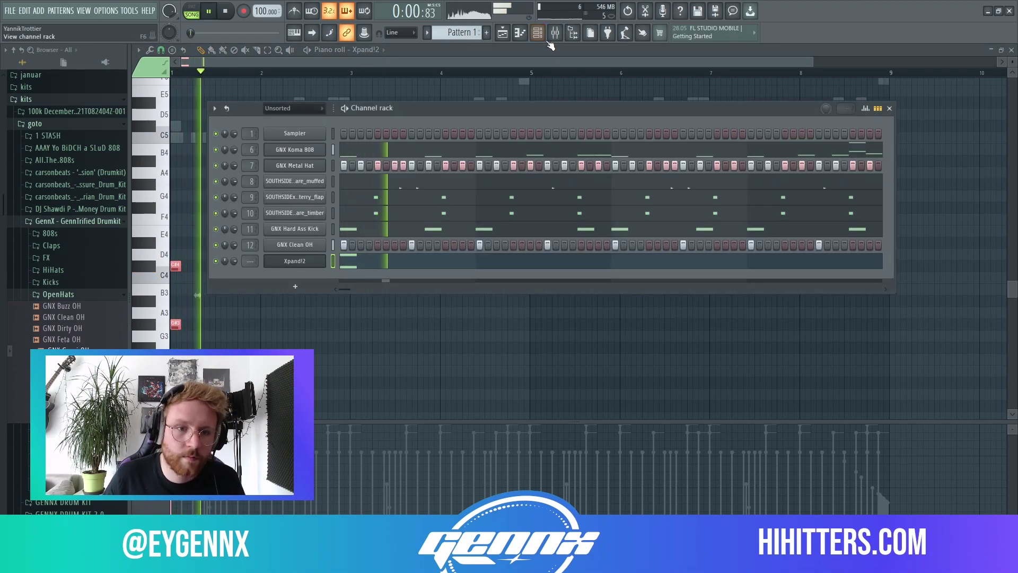
left_click(555, 33)
key("space")
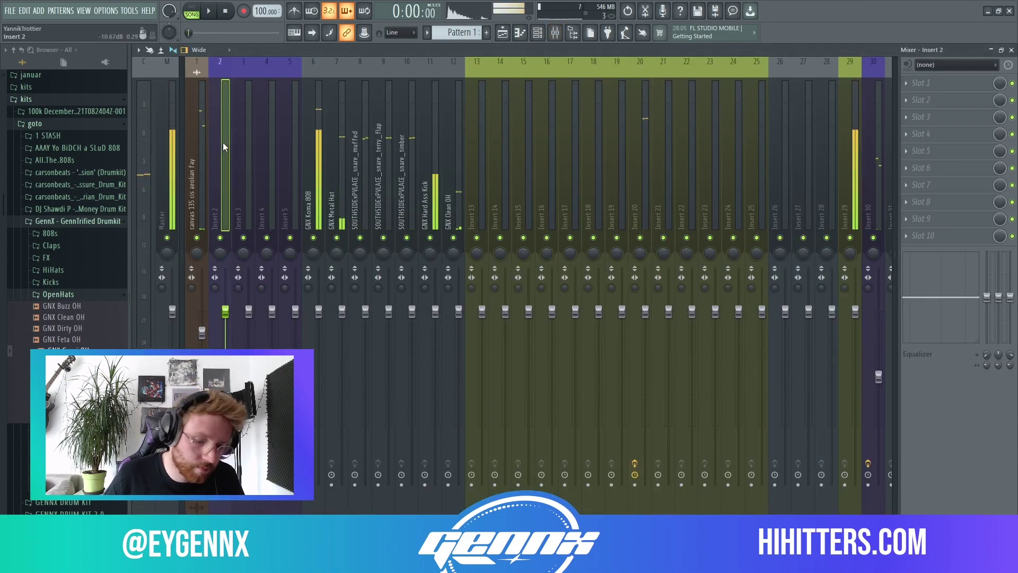
key("ctrl+l")
key("space")
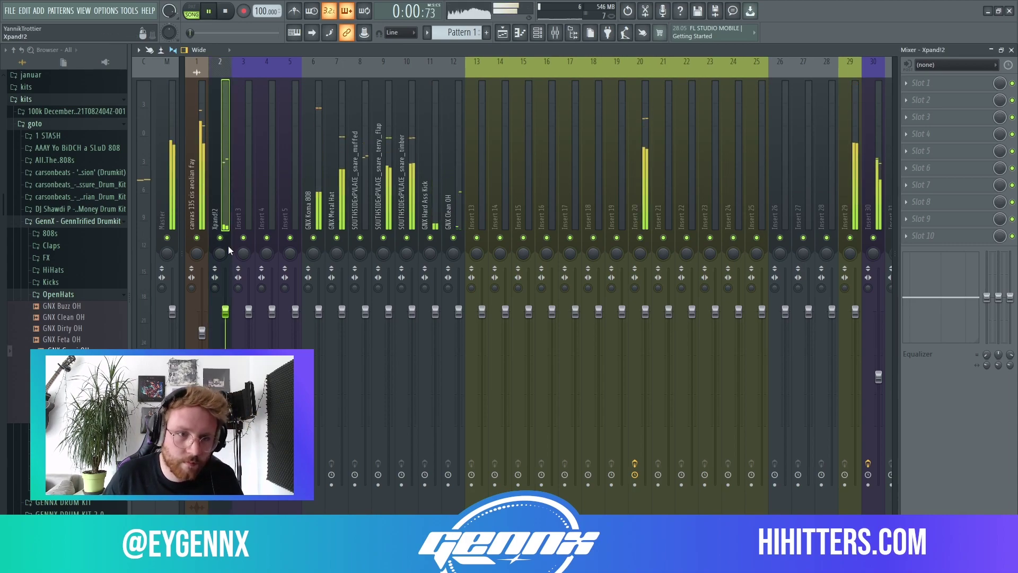
key("space")
- Add Fruity Reeverb 2 to slot 1 of the soloed Xpand!2 mixer track and set its wet level to 69%
left_click(958, 83)
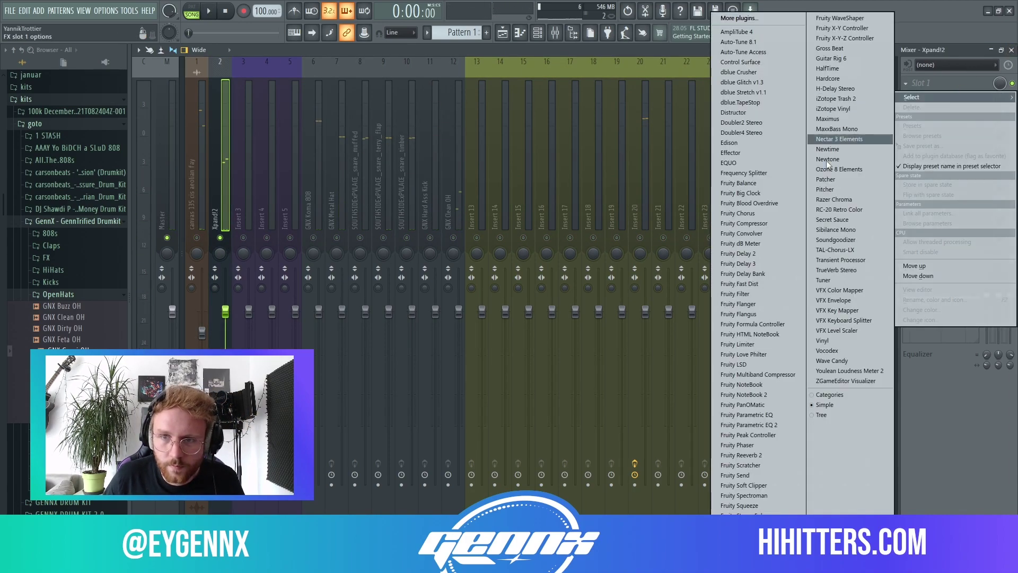
left_click(752, 455)
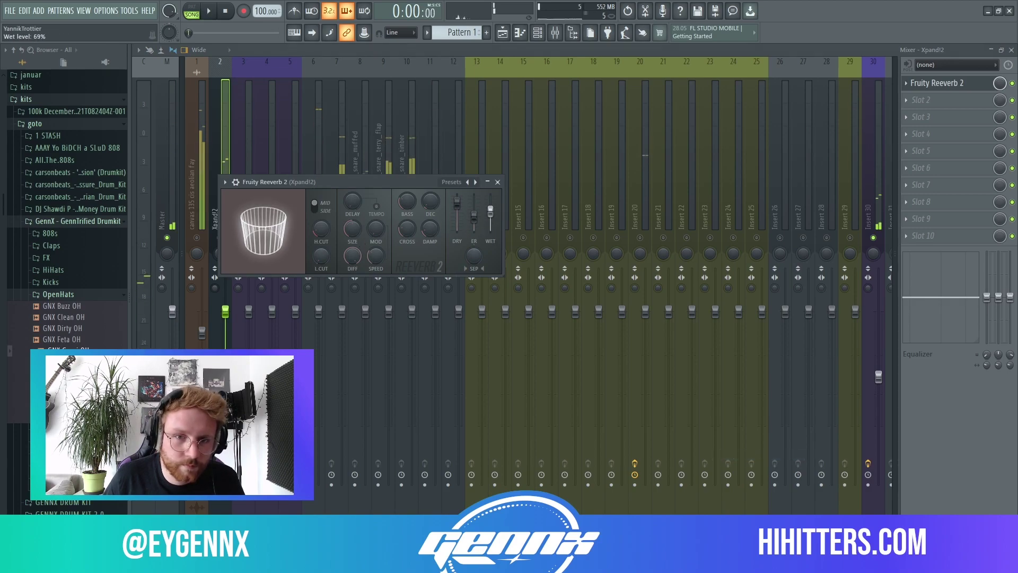
key("space")
left_click(497, 182)
key("space")
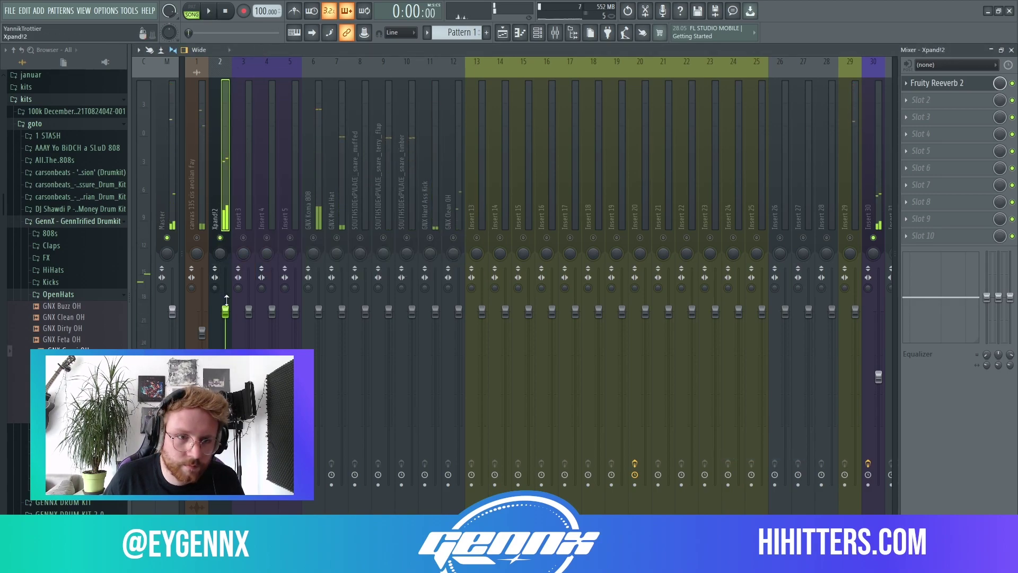
- Raise the Xpand!2 mixer track's volume, play the beat and bring up the Channel rack
left_click_drag(225, 286, 226, 278)
key("space")
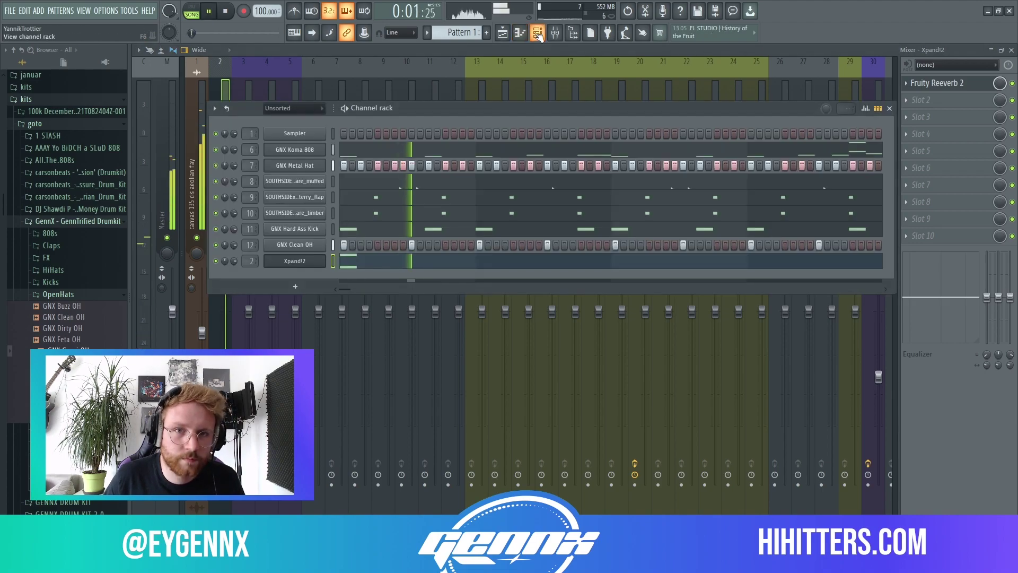
key("F6")
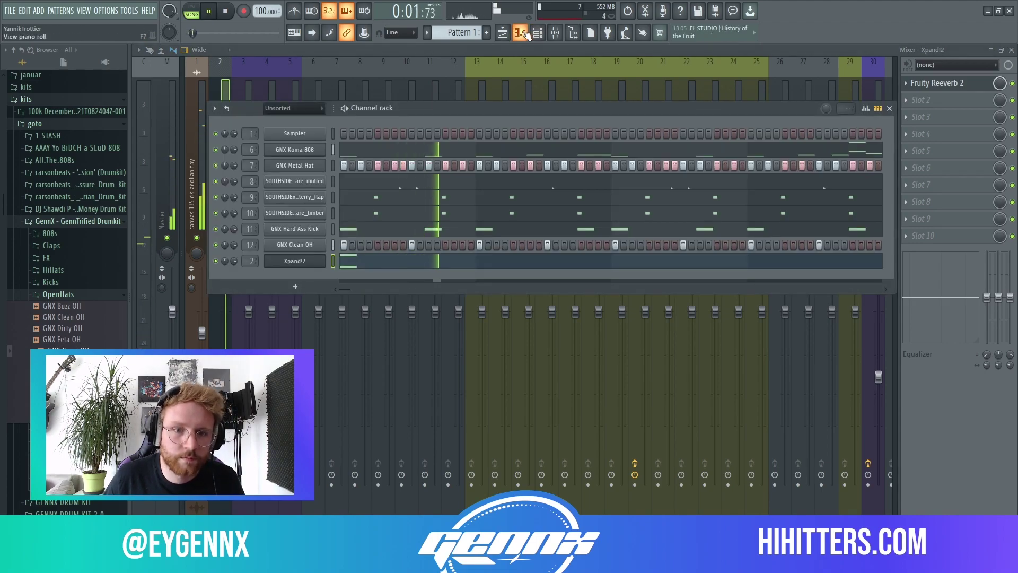
- Copy the G#3 and C#4 chord to the second beat of bar 2, transposed up to A#3 and D#4, and audition it
left_click(365, 267)
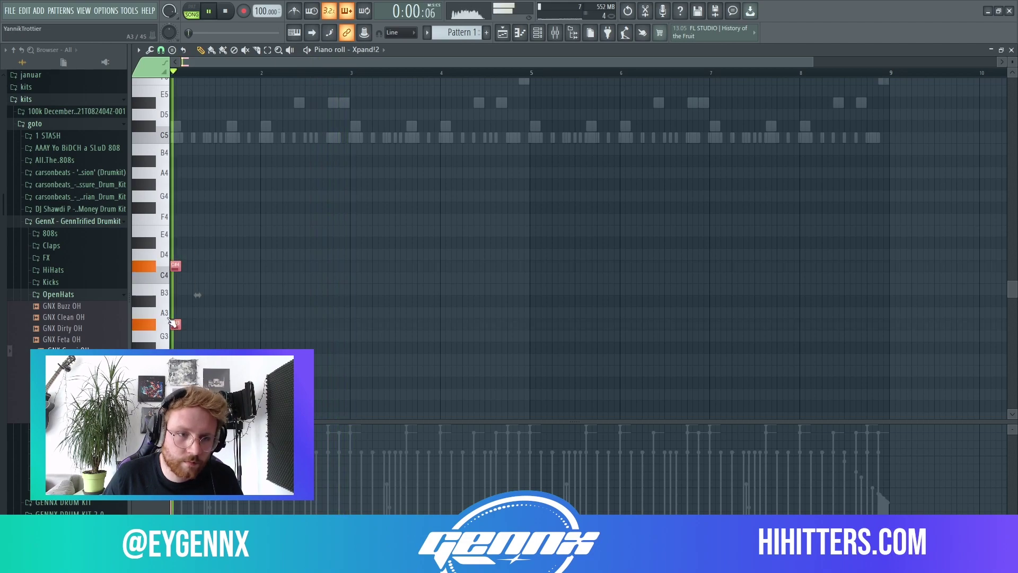
key("space")
key("space")
left_click_drag(174, 325, 287, 301)
key("space")
key("space")
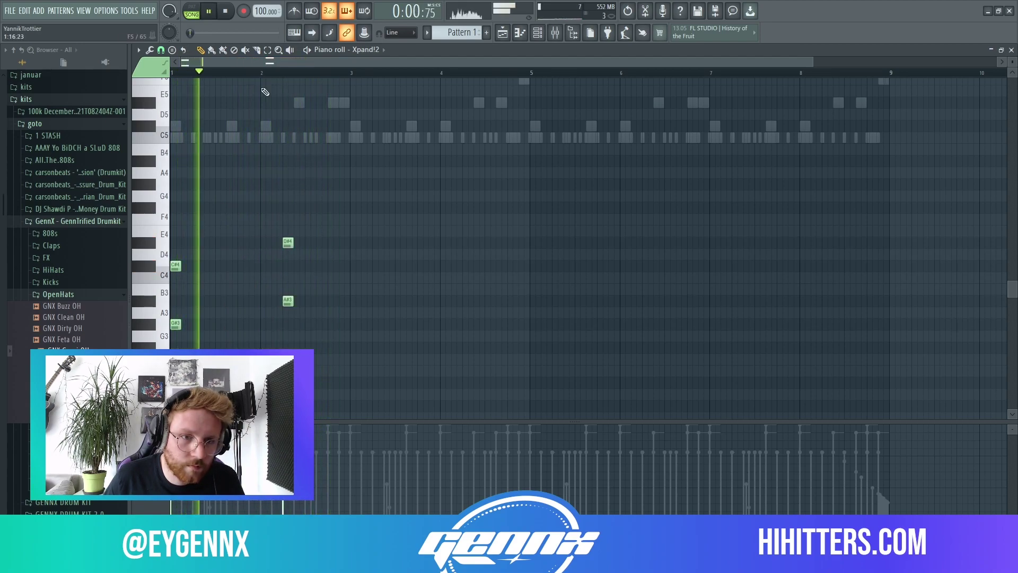
mouse_move(287, 242)
left_mouse_down()
mouse_move(288, 254)
mouse_move(288, 242)
left_mouse_up()
key("space")
key("space")
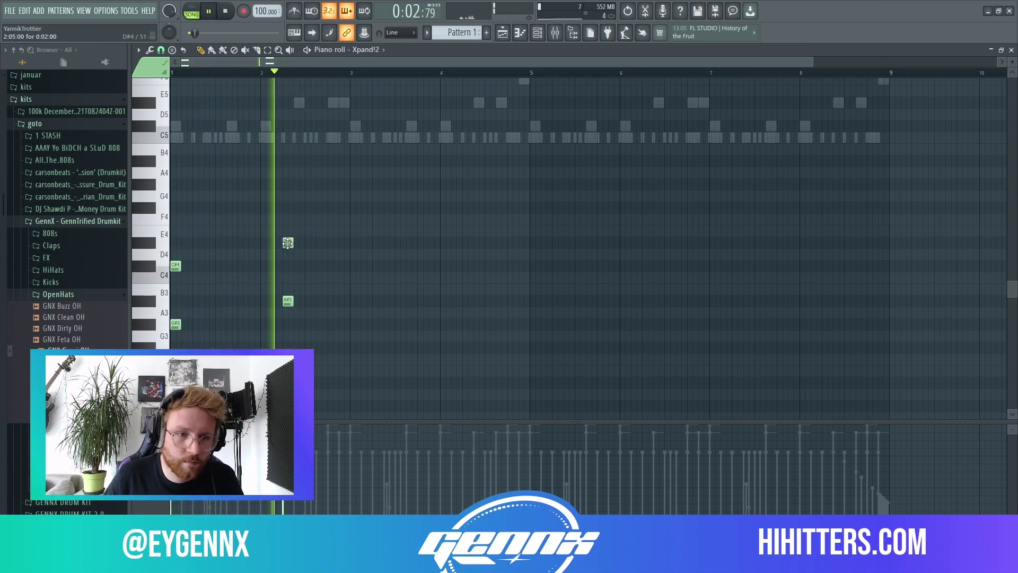
- Duplicate the two-bar Xpand!2 chord phrase until it fills bars 3 to 8
key("ctrl+a")
key("ctrl+b")
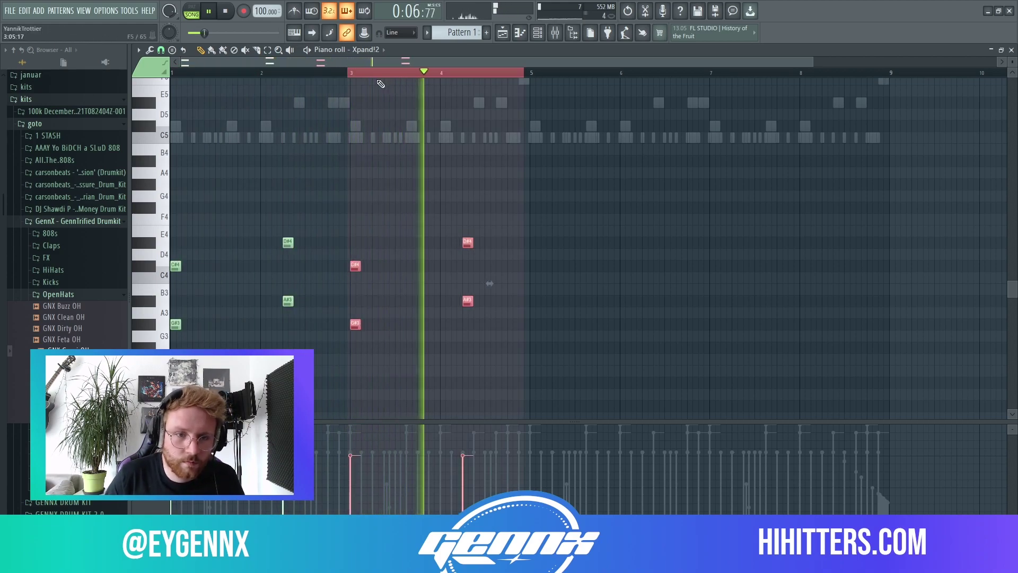
key("ctrl+d")
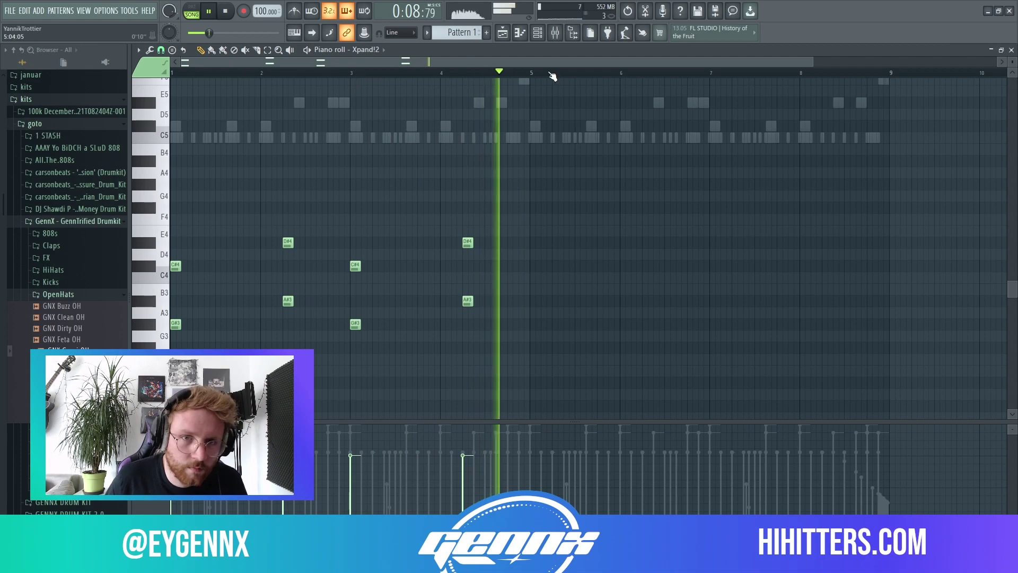
key("ctrl+a")
key("ctrl+b")
key("ctrl+d")
- Place two Xpand!2 pattern clips in the playlist covering bars 1 to 16 and move them to Track 3
left_click(563, 36)
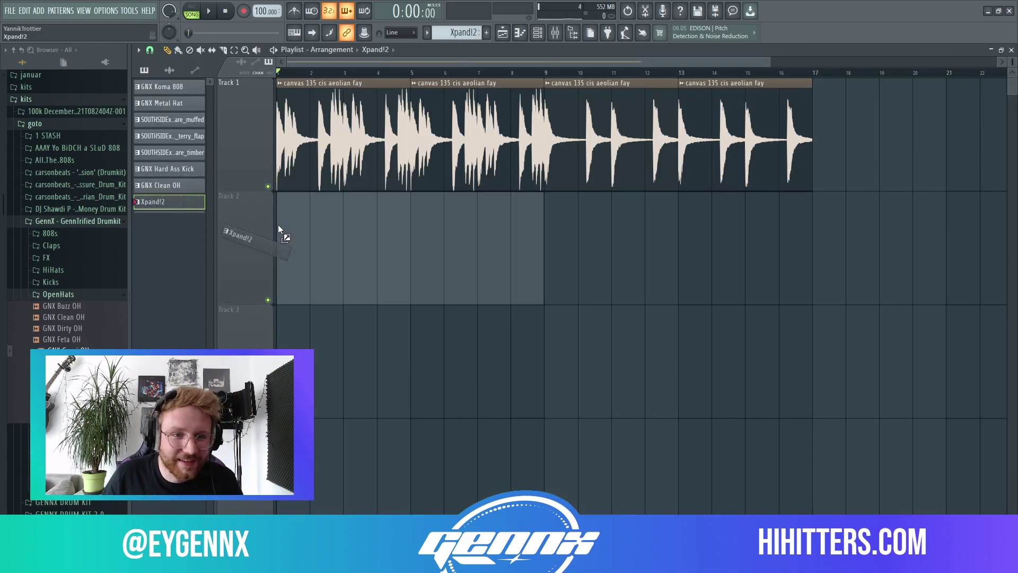
left_click(557, 249)
scroll(336, 302, "down", 2)
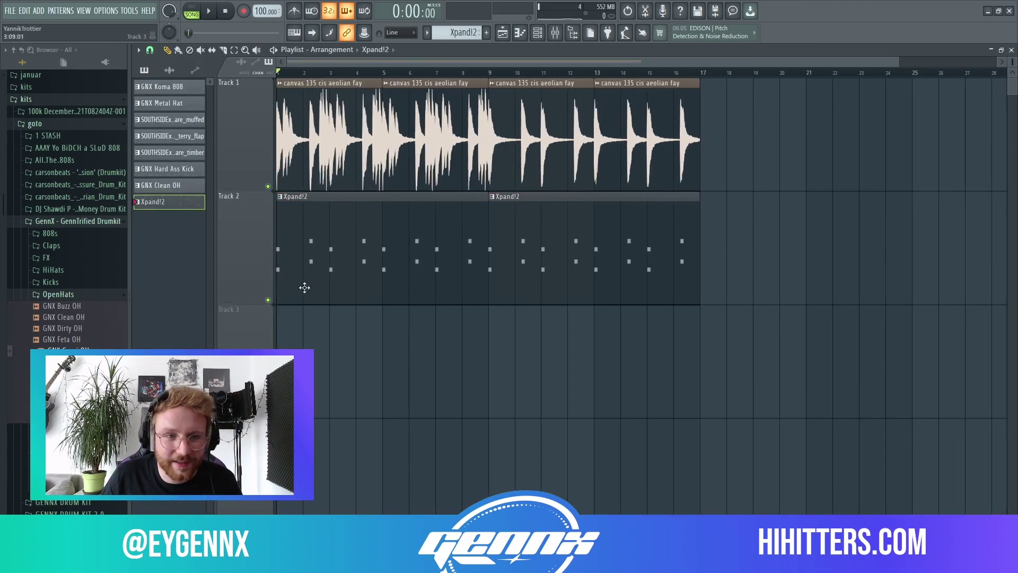
left_click(489, 74)
left_click_drag(773, 293, 279, 201)
left_click_drag(557, 249, 557, 363)
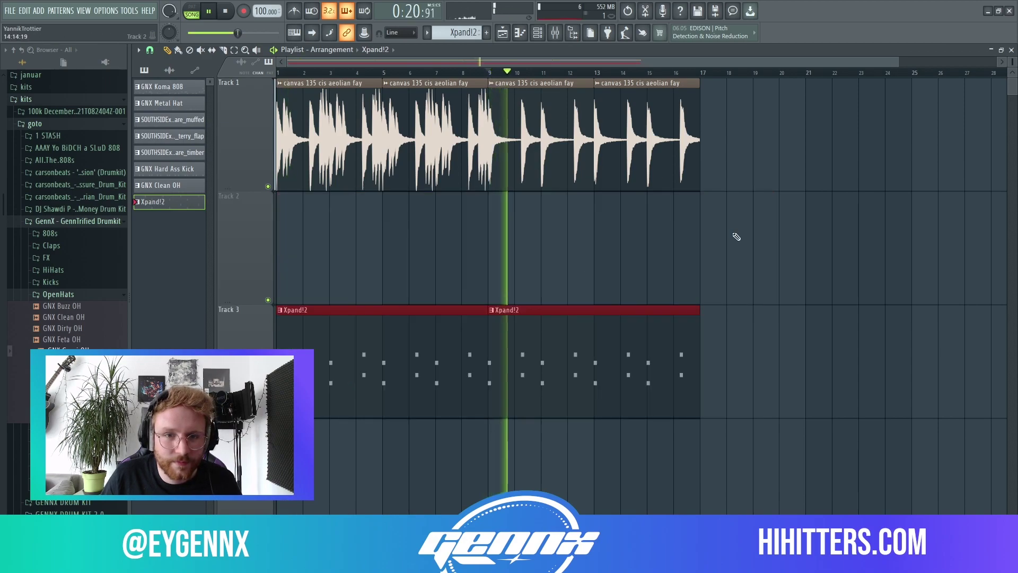
- Move the two canvas melody clips at bars 9 and 13 from Track 1 down to Track 2
left_click_drag(856, 302, 493, 81)
left_click_drag(518, 143, 518, 257)
left_click(563, 130)
scroll(564, 129, "up", 2)
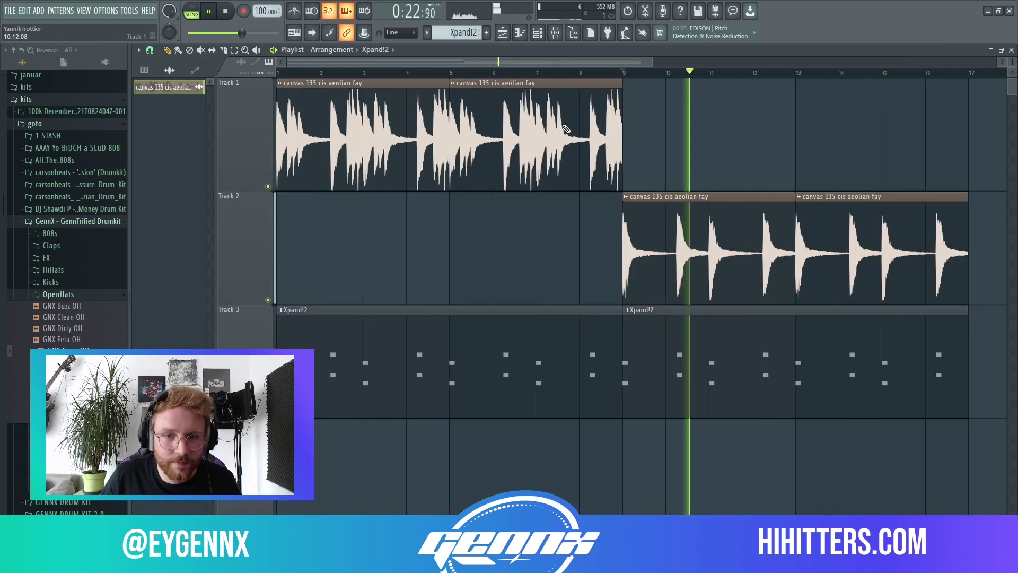
- Delete the Xpand!2 clip in bars 1 to 8 and move the Track 2 melody clips to start at bar 25
scroll(563, 129, "down", 3)
left_click_drag(576, 133, 204, 189)
right_click(356, 347)
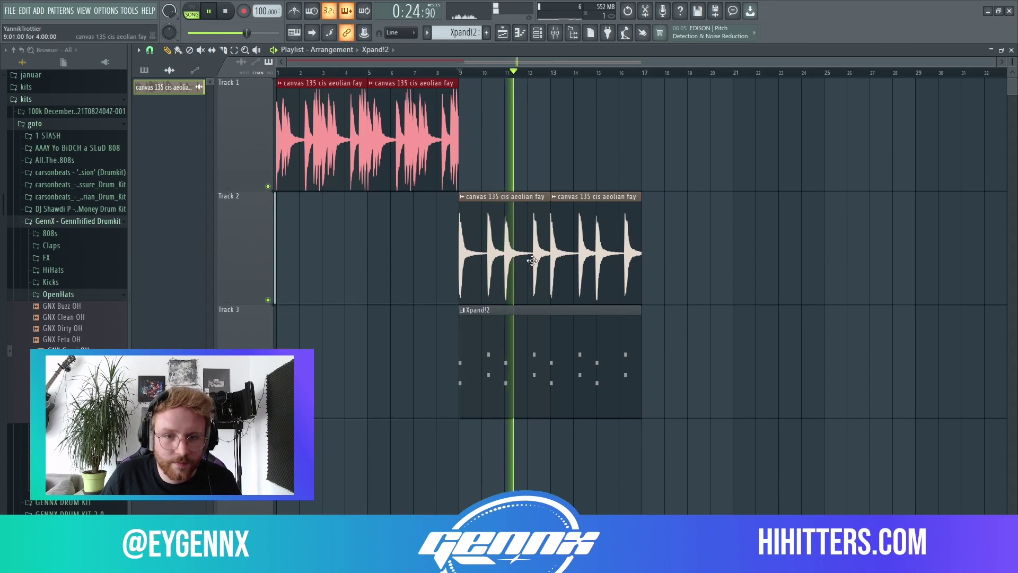
left_click_drag(699, 261, 871, 260)
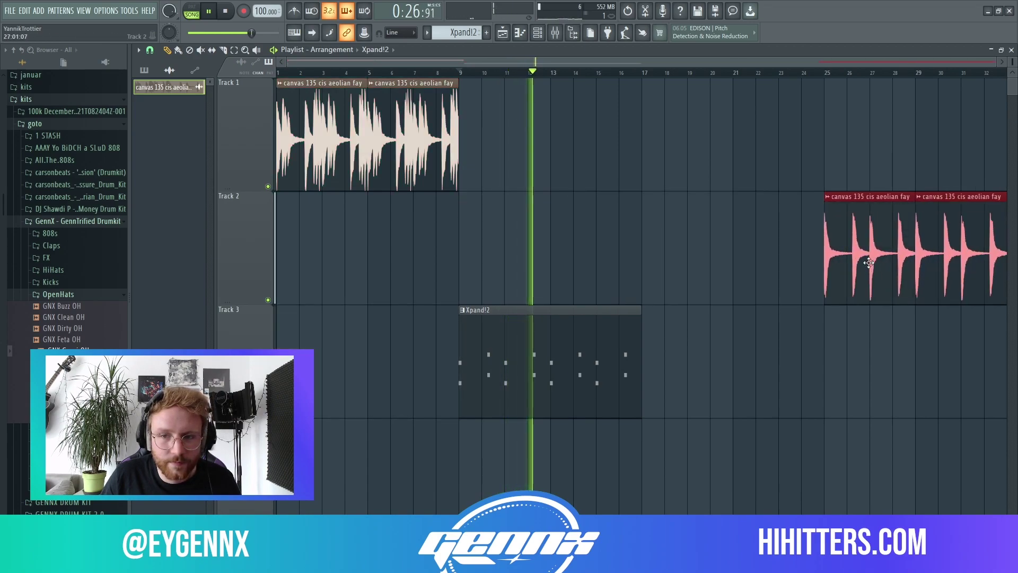
- Duplicate the Track 1 melody clips twice so they run from bar 1 through bar 24
left_click_drag(561, 305, 275, 78)
key("ctrl+s")
key("Escape")
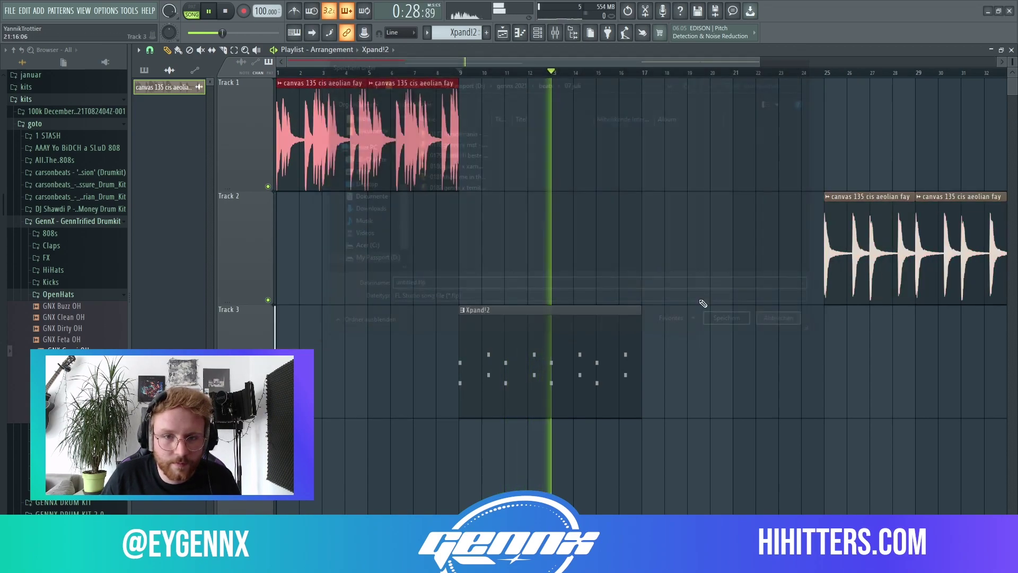
key("ctrl+b")
key("ctrl+b")
- Add Xpand!2 clips on Track 3 after bar 16 and duplicate the Track 2 melody clips through bar 40
left_click(635, 361)
left_click(650, 360)
scroll(600, 243, "down", 2)
left_click(657, 365)
left_click_drag(763, 236, 638, 237)
key("ctrl+b")
- Leave Xpand!2 clips only at bars 9, 17 and 33 on Track 3, and extend the Track 2 melody through bar 48
left_click_drag(813, 414, 522, 318)
key("ctrl+b")
right_click(941, 337)
right_click(614, 352)
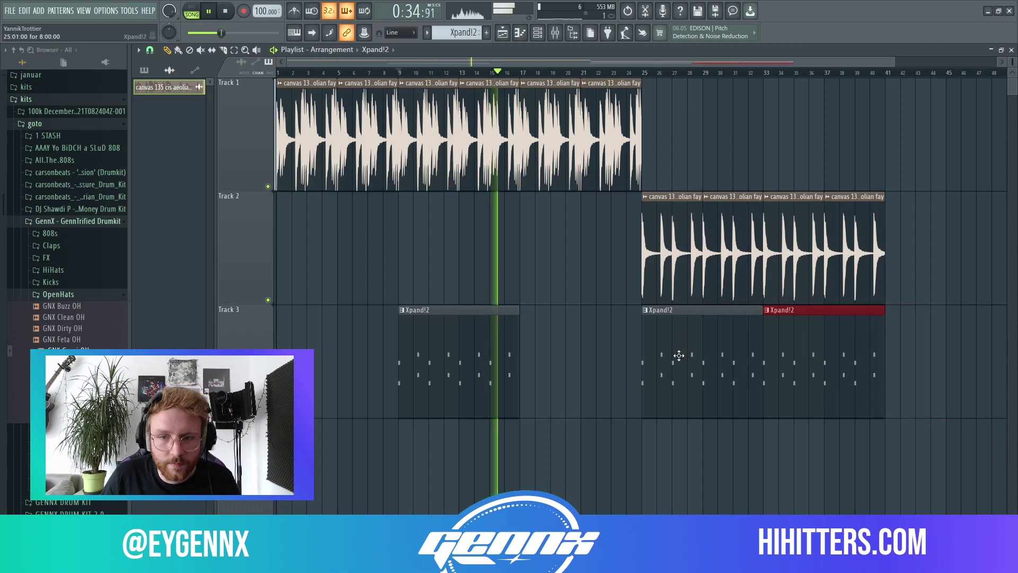
key("ctrl+z")
right_click(755, 325)
left_click_drag(763, 239, 884, 238)
key("ctrl+b")
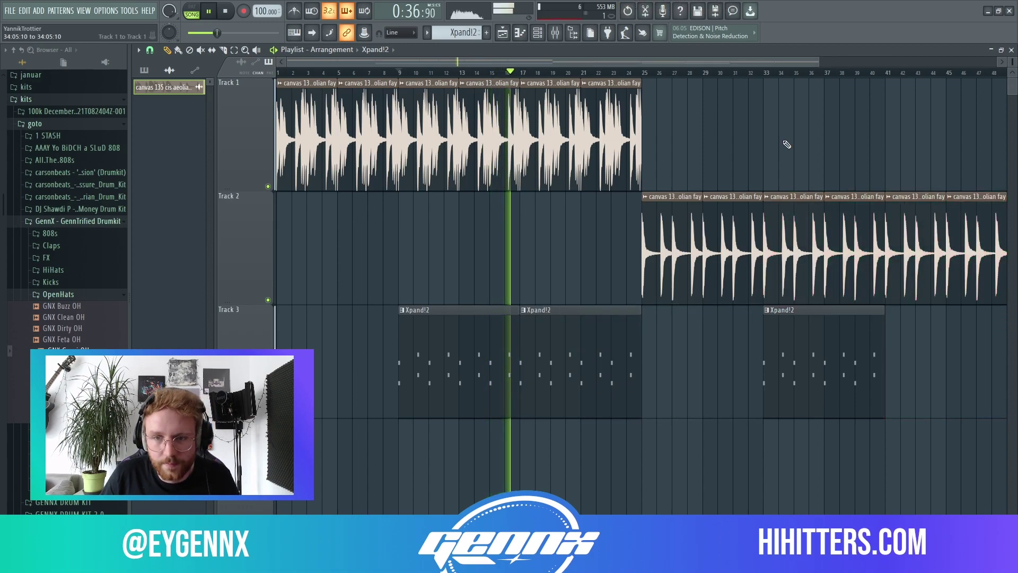
scroll(784, 148, "down", 2)
left_click_drag(864, 300, 436, 158)
key("ctrl+b")
scroll(711, 213, "right", 5)
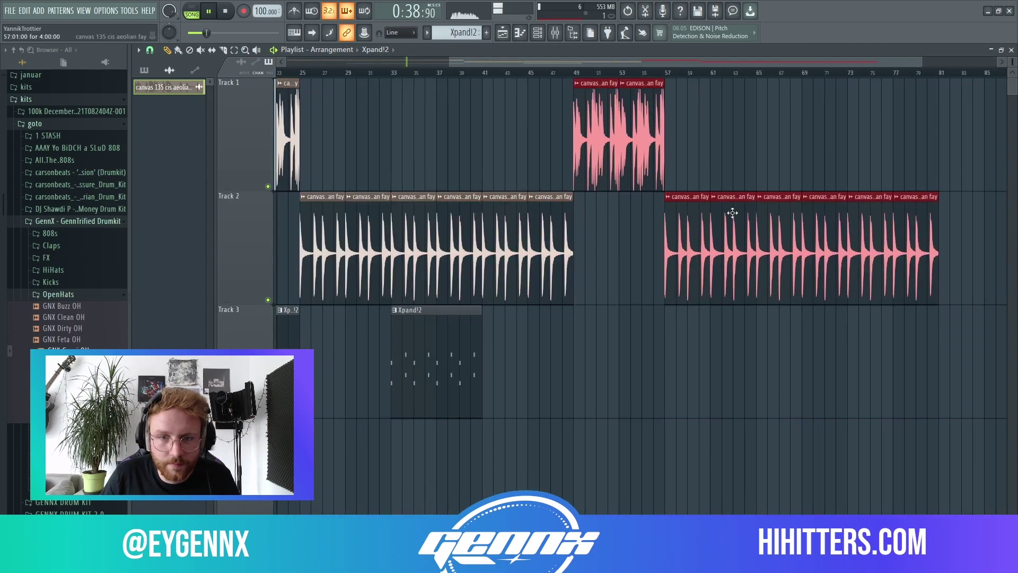
scroll(682, 347, "down", 1)
scroll(682, 348, "left", 5)
key("ctrl+z")
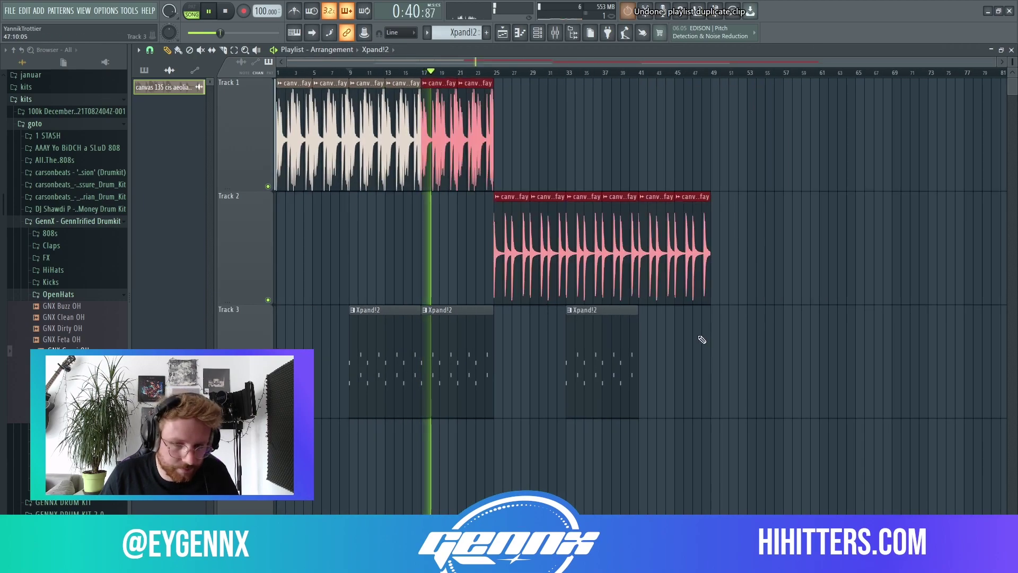
- Duplicate all melody and Xpand!2 clips from bar 9 to bar 48 so the section repeats at bars 49 and 89
left_click_drag(717, 376, 369, 143)
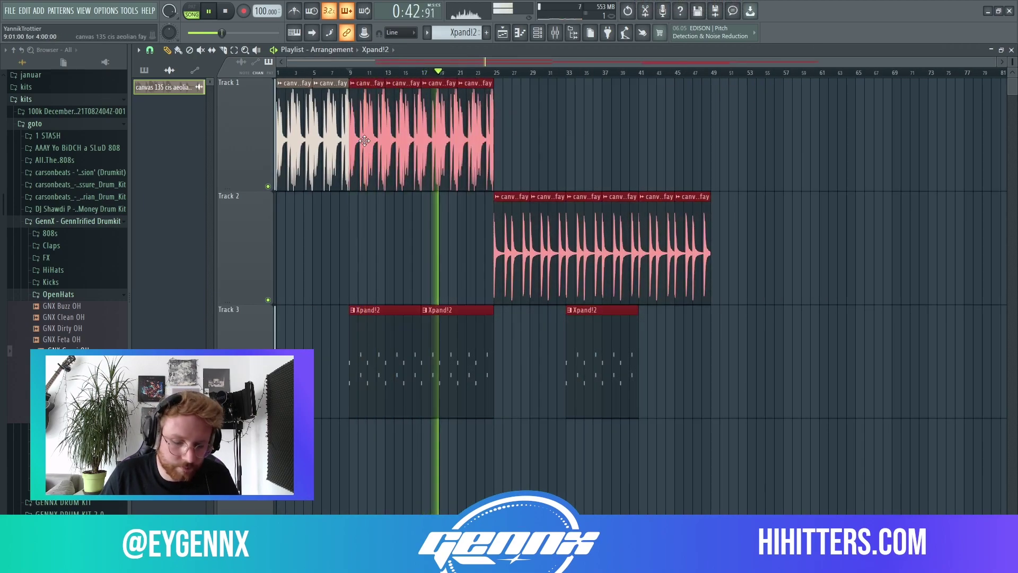
key("ctrl+b")
scroll(364, 140, "right", 4)
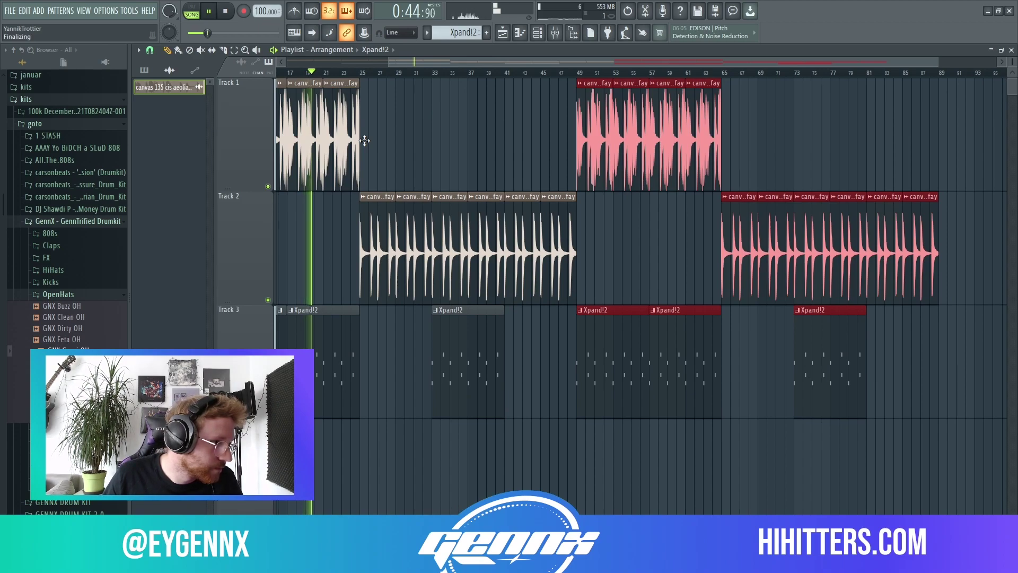
scroll(713, 159, "right", 8)
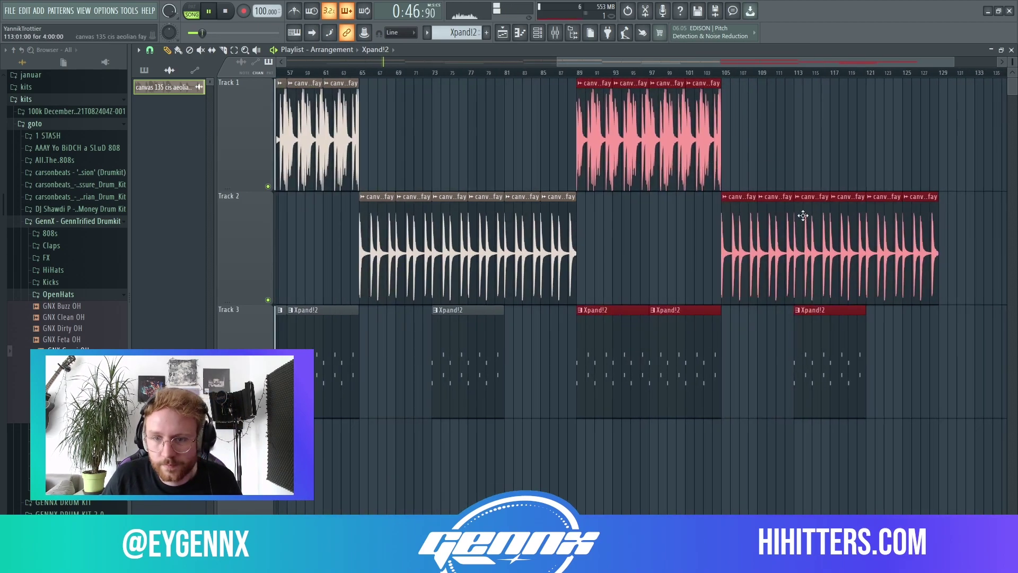
- Delete the Track 2 melody clips and the Xpand!2 clip from bar 113 onward
right_click(818, 235)
right_click(848, 238)
right_click(901, 244)
right_click(829, 360)
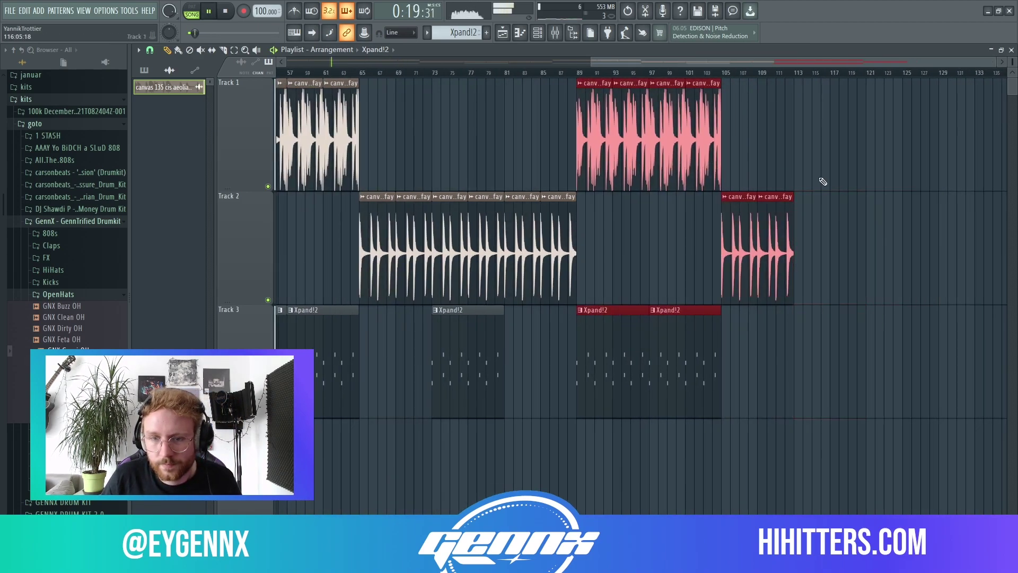
scroll(726, 75, "down", 3)
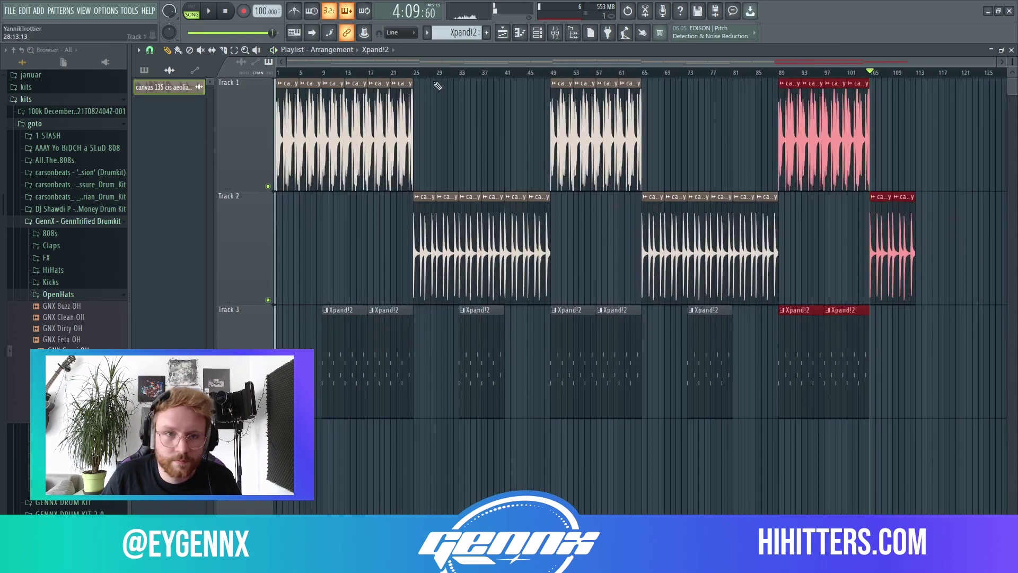
- Add the seven drum patterns, GNX Koma 808 through GNX Clean OH, on Tracks 4 to 10 and duplicate them through bar 104
left_click(144, 70)
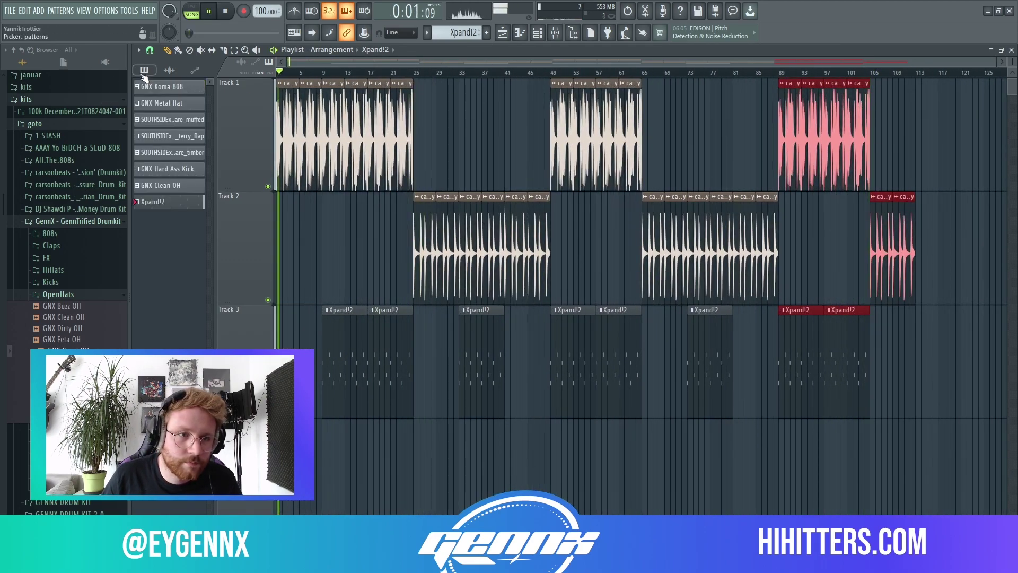
left_click_drag(179, 101, 321, 481)
key("ctrl+b")
key("ctrl+b")
key("ctrl+b")
key("ctrl+b")
key("ctrl+b")
key("ctrl+b")
key("ctrl+b")
key("ctrl+b")
key("ctrl+b")
key("ctrl+b")
key("ctrl+b")
key("ctrl+b")
key("ctrl+b")
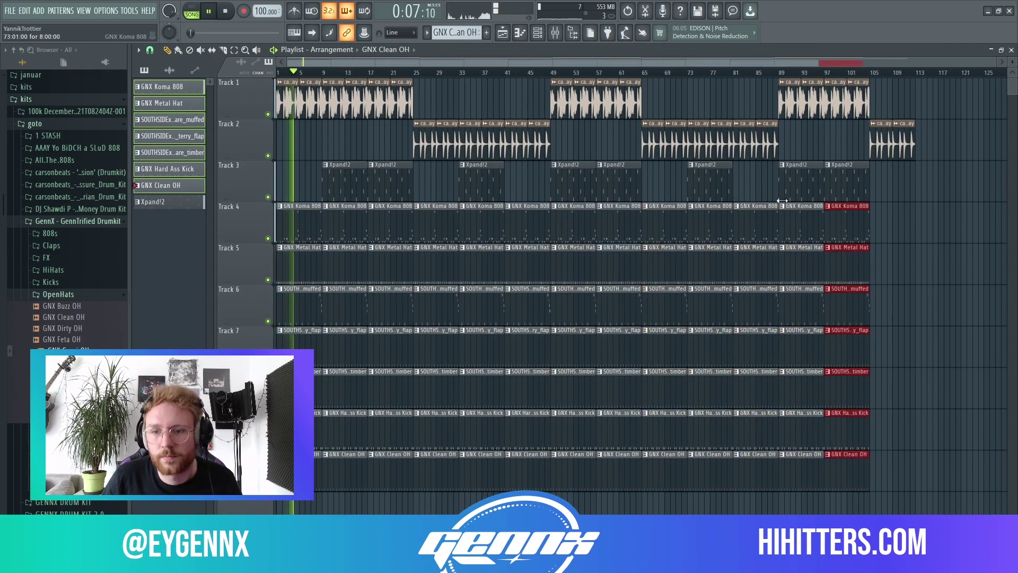
- Delete the drum clips in bars 1 to 8 on Tracks 4 to 10 and play the intro
key("Delete")
left_click_drag(279, 204, 321, 485)
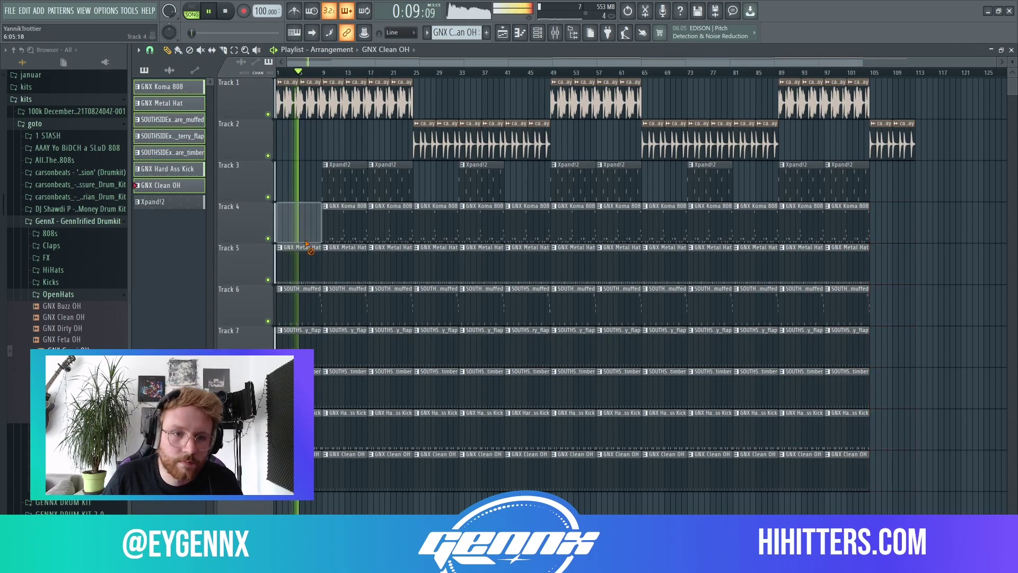
key("Delete")
scroll(268, 211, "up", 1)
scroll(267, 211, "up", 4)
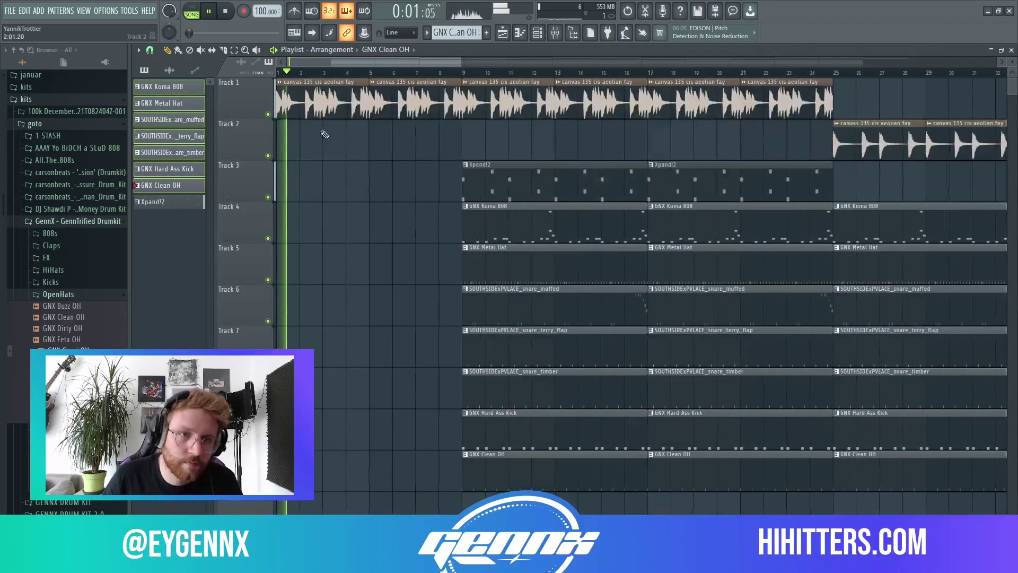
scroll(371, 223, "down", 5)
scroll(310, 115, "down", 1)
key("space")
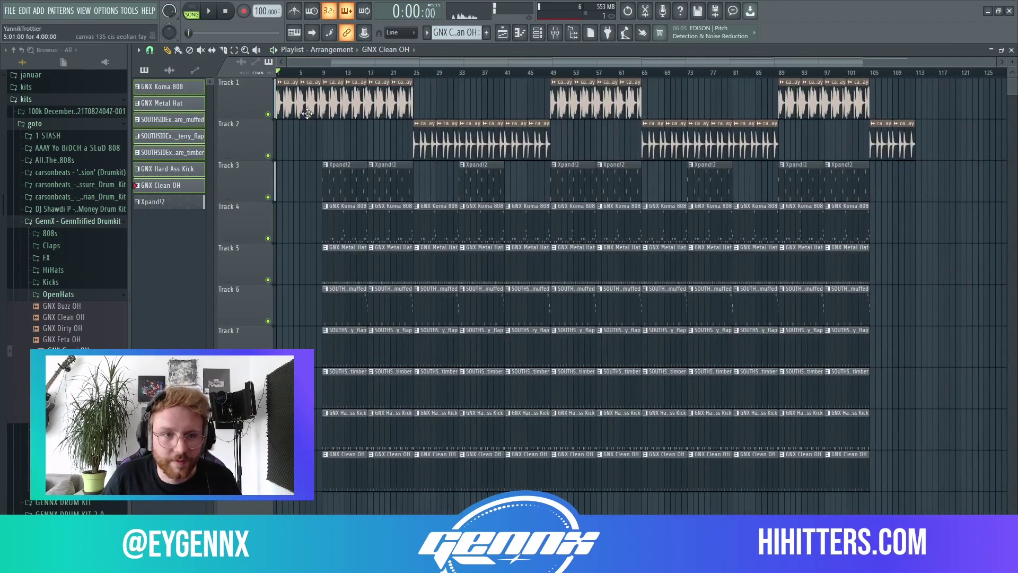
- Remove the Track 1 melody clips in bars 1 to 8 to clear the intro
key("ctrl+a")
left_click(286, 160)
scroll(291, 159, "up", 2)
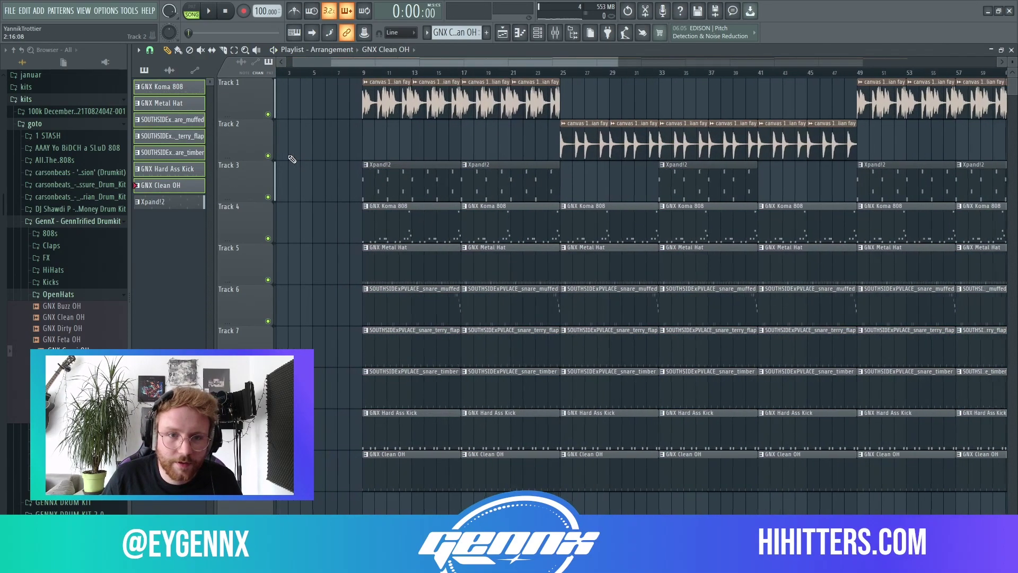
- Slice the melody clip and all drum clips vertically at bar 26
scroll(583, 159, "up", 6)
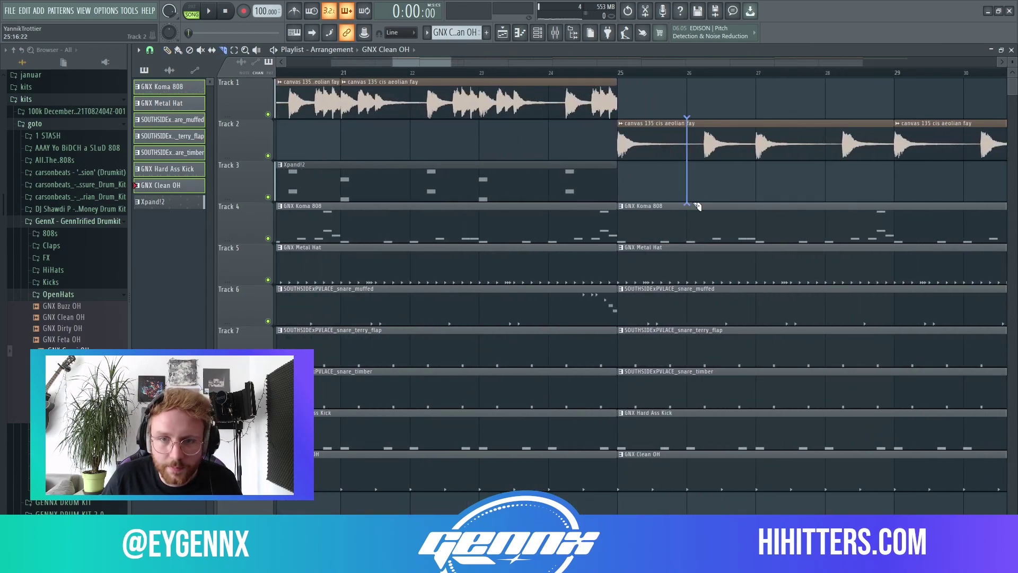
left_click_drag(707, 469, 707, 469)
key("space")
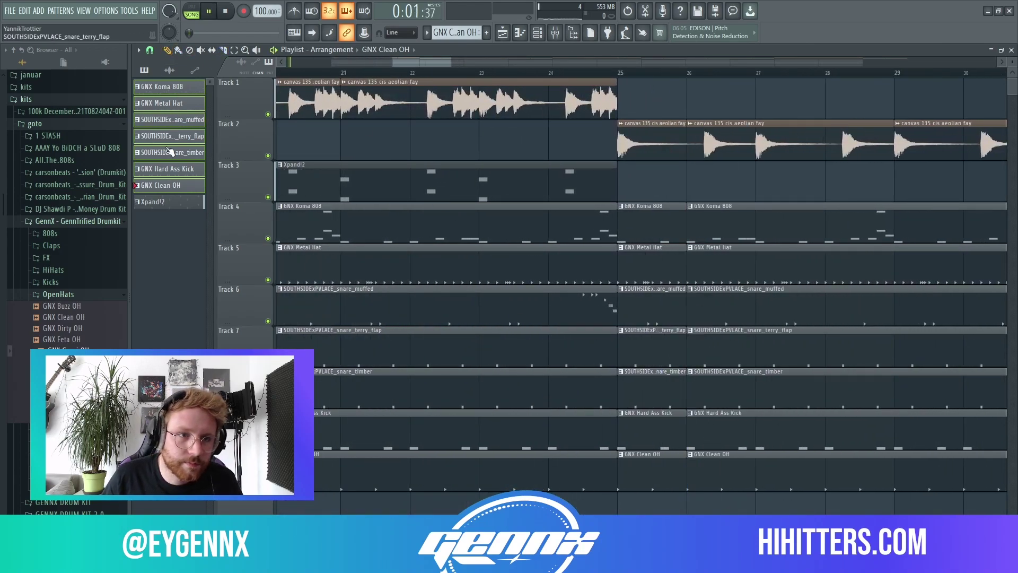
- Copy the one-bar slice of melody and drum clips at bar 25 to the start of bar 1
left_click(150, 49)
left_click(160, 202)
left_click_drag(669, 495, 643, 80)
key("space")
scroll(562, 152, "down", 5)
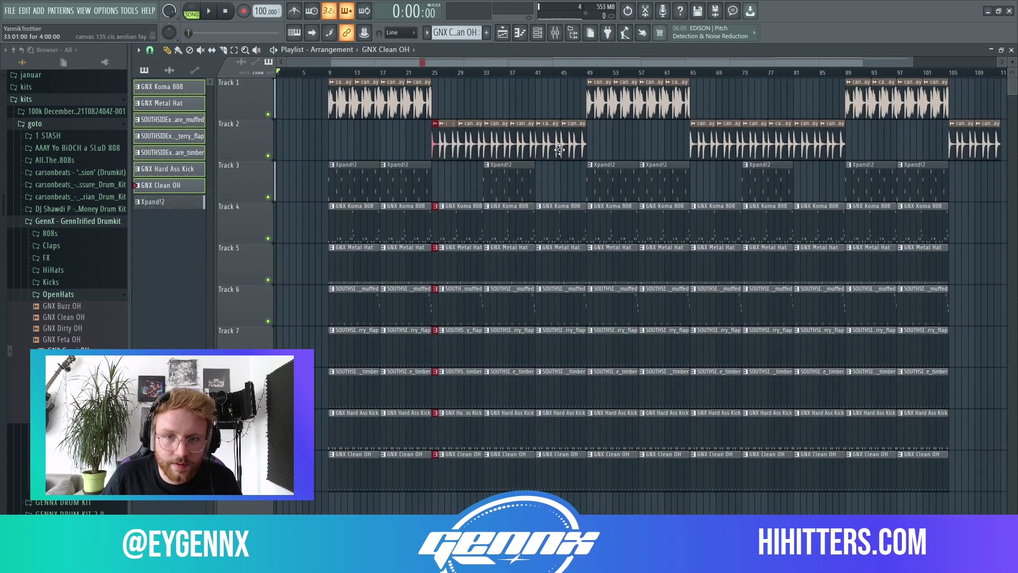
scroll(496, 129, "up", 8)
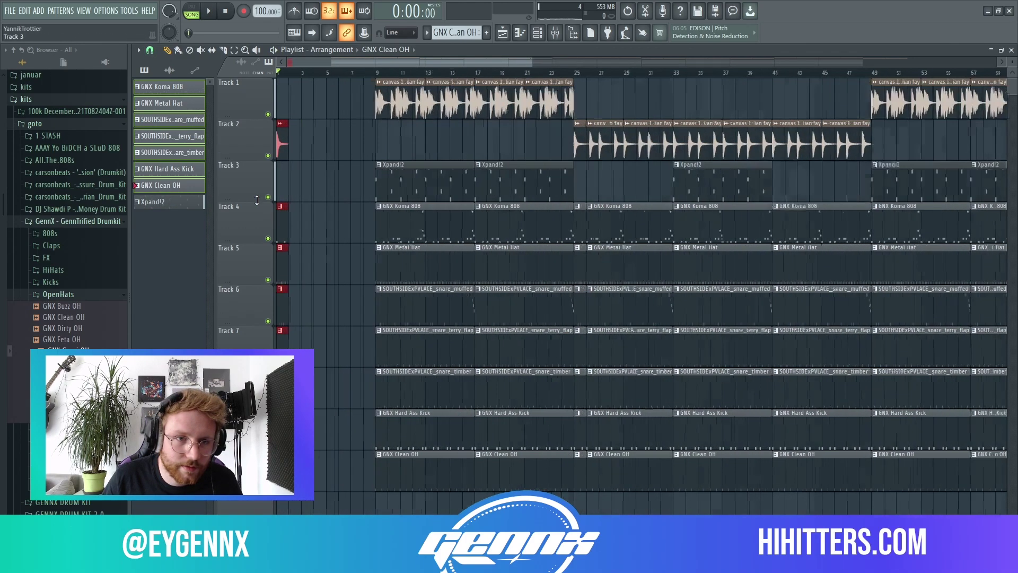
- Trim the copied drum clips to one beat and duplicate the melody and drum stack onto bars 2, 3 and 4
left_click_drag(423, 152, 394, 156)
left_click_drag(446, 467, 241, 137)
key("ctrl+b")
key("ctrl+b")
key("ctrl+b")
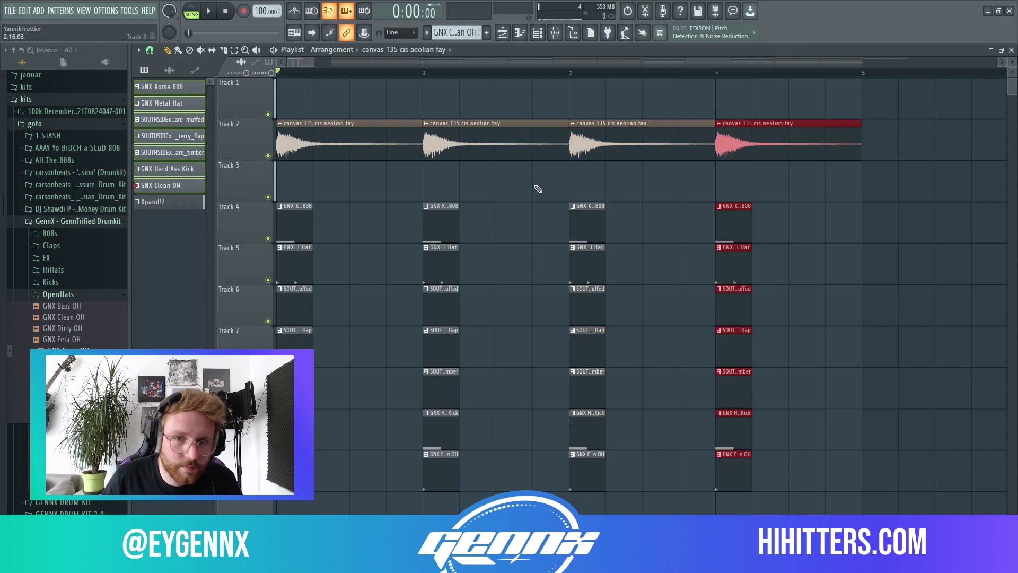
- Move the bar 2 stack to the third beat of bar 1, trim its melody clip to half a bar and audition it
key("space")
key("space")
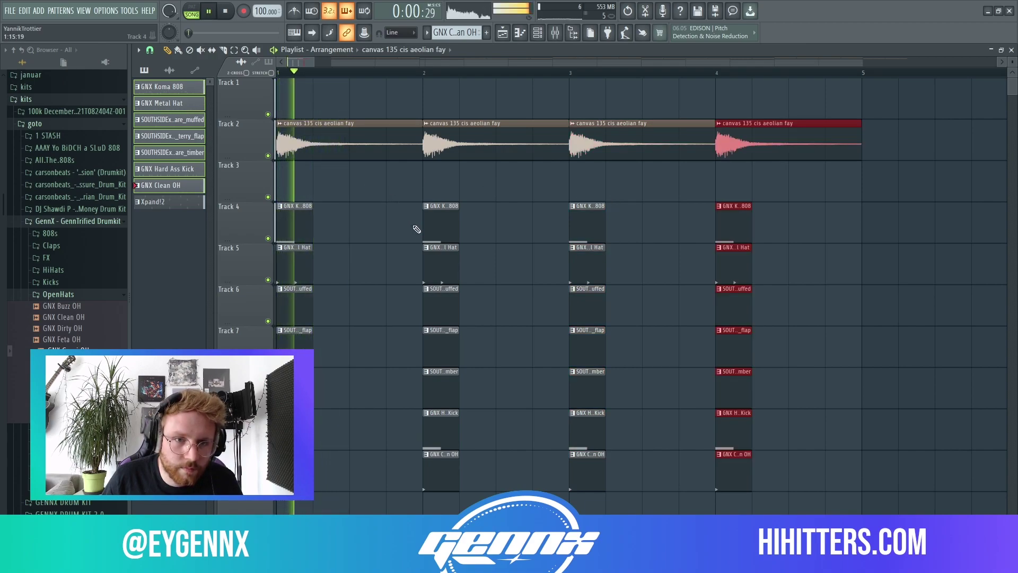
key("space")
left_click(420, 148)
key("space")
left_click_drag(478, 493, 389, 136)
key("space")
key("space")
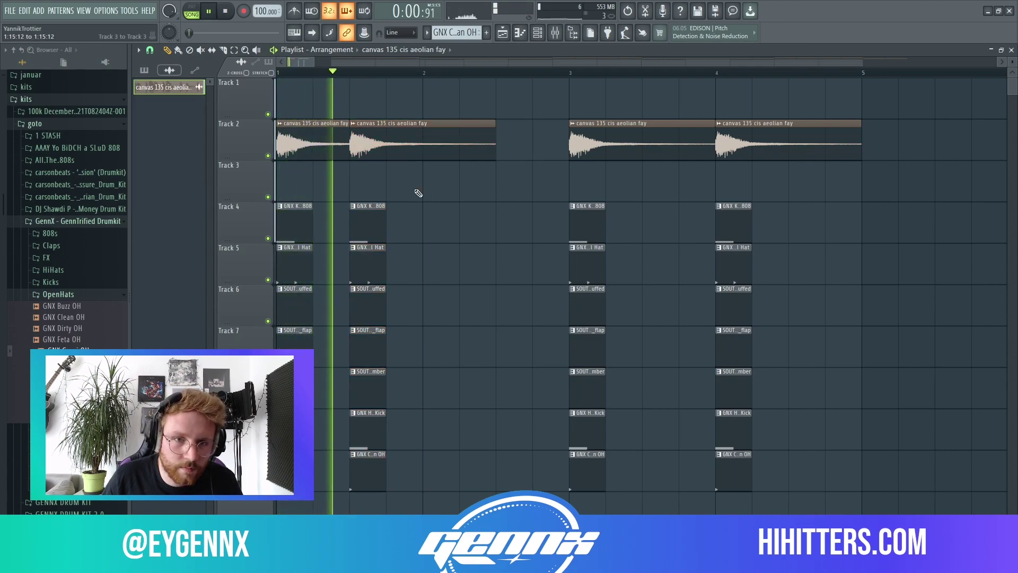
left_click_drag(494, 141, 422, 141)
key("space")
key("space")
- Move the bar 3 stack to the start of bar 2, trim its melody clip to one beat and play it
left_click_drag(702, 450, 566, 121)
left_click_drag(673, 512, 575, 123)
left_click_drag(689, 142, 493, 156)
left_click(581, 155)
key("space")
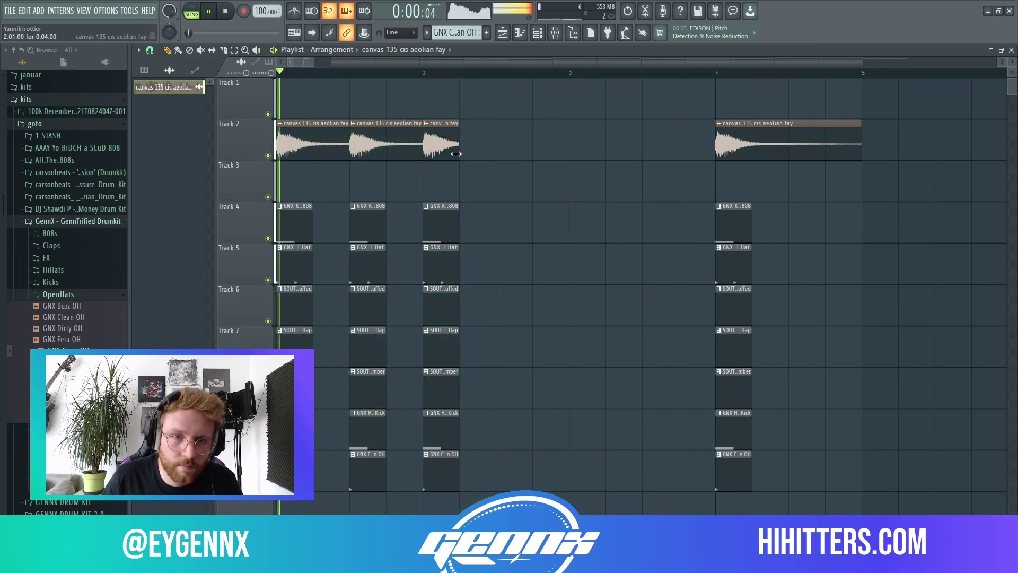
- Duplicate the one-beat melody and drum stack at bar 2 onto that bar's remaining three beats and delete the spare stack at bar 4
left_click_drag(419, 117, 493, 490)
key("ctrl+b")
key("ctrl+b")
key("ctrl+b")
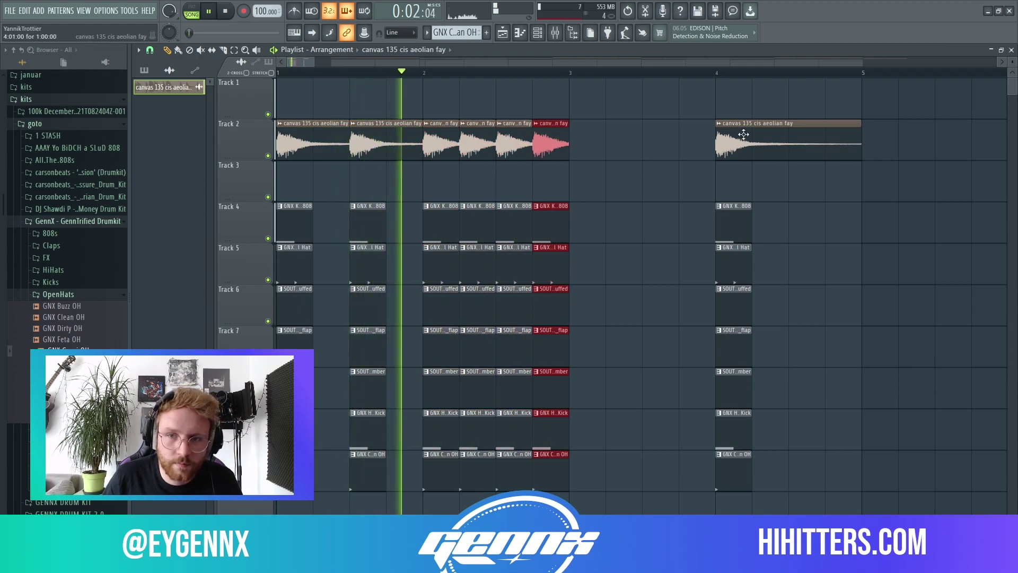
right_click(744, 134)
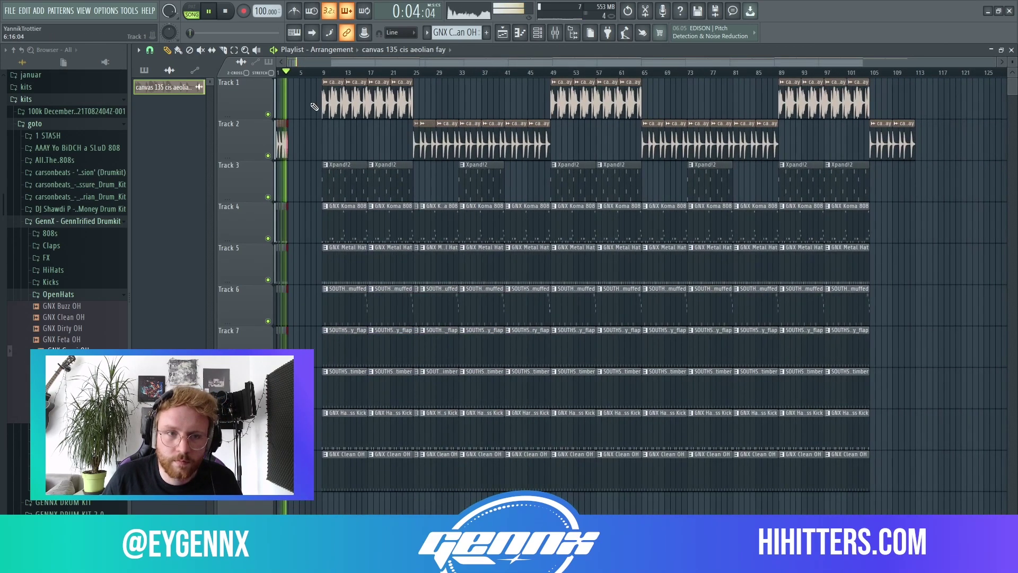
- Stop playback and move the whole main arrangement so it starts at bar 3, directly after the two-bar chopped intro
key("ctrl+a")
scroll(283, 272, "up", 5)
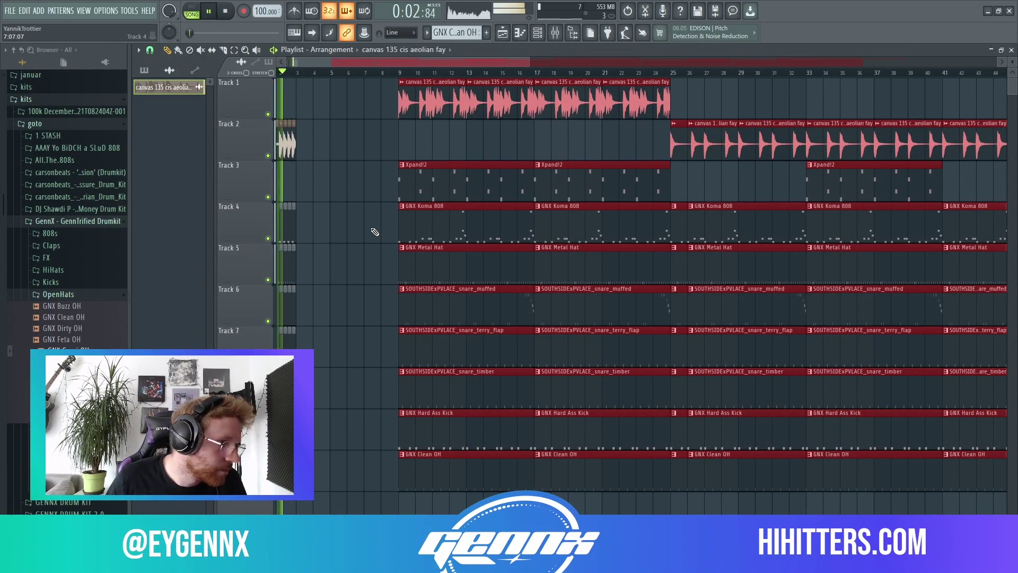
key("space")
left_click_drag(437, 106, 334, 106)
left_click(311, 163)
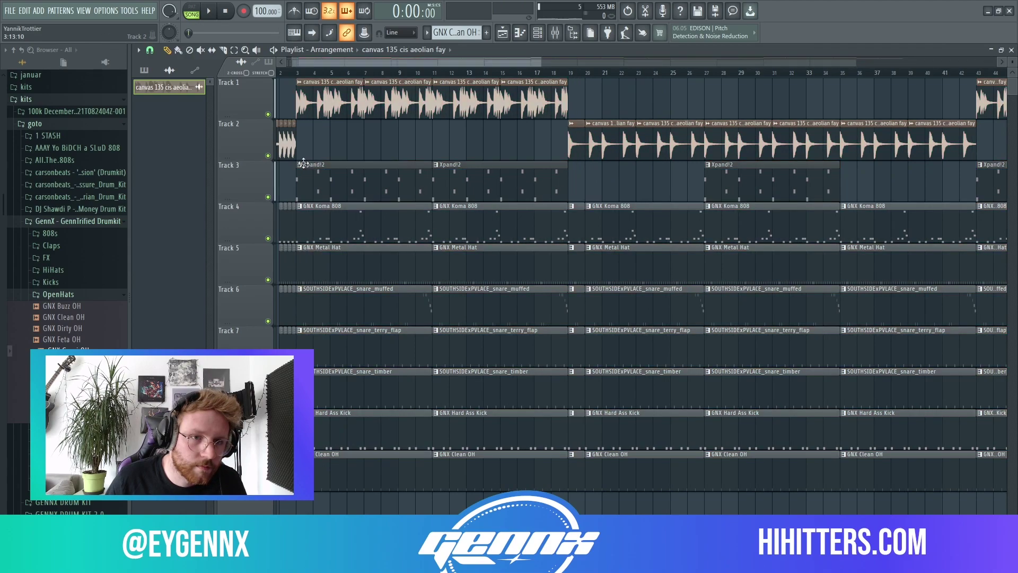
- Play the song from bar 1 to check how the chopped intro leads into the main section
scroll(311, 163, "up", 5)
left_click(324, 50)
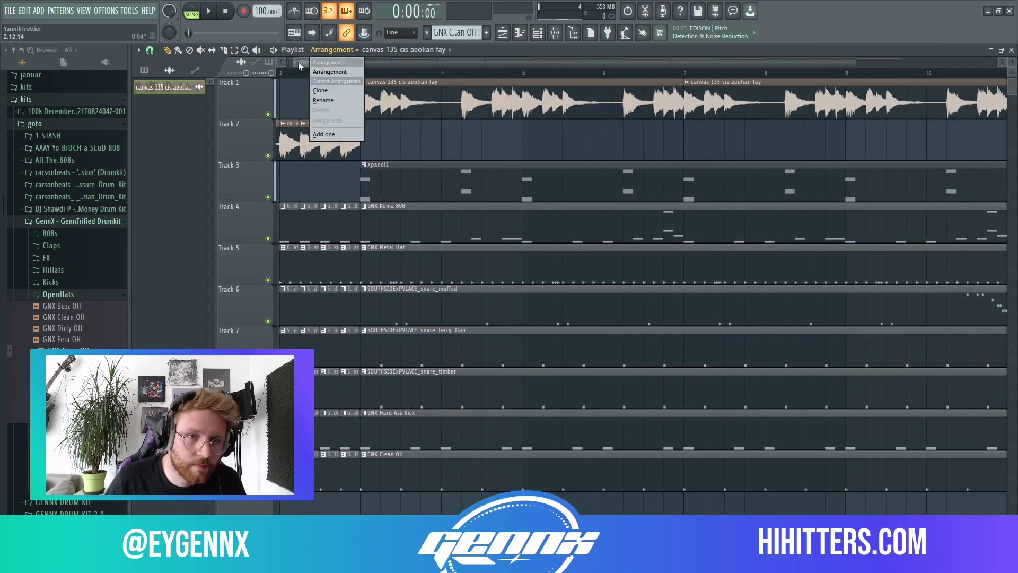
left_click_drag(298, 61, 276, 65)
key("space")
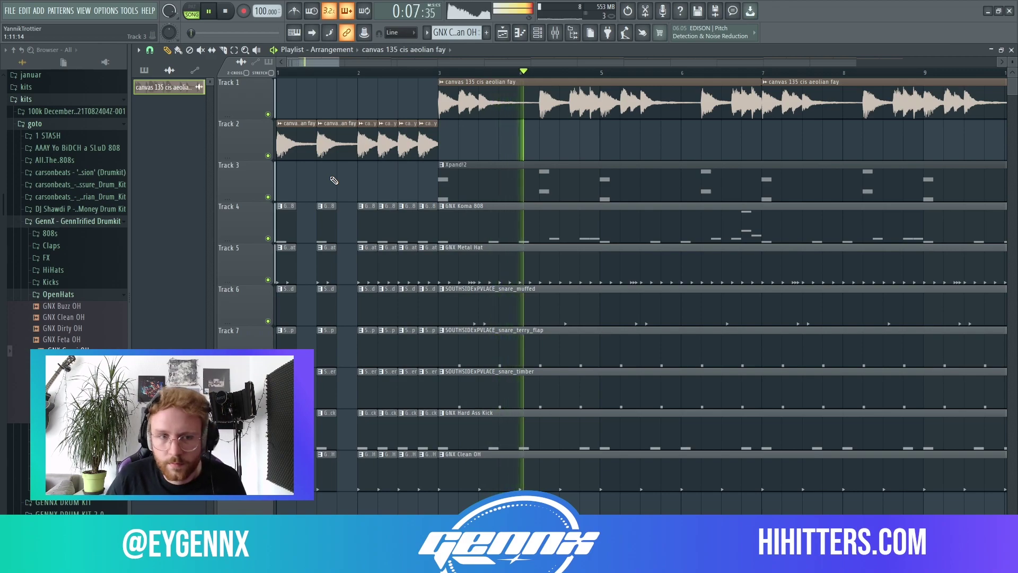
key("space")
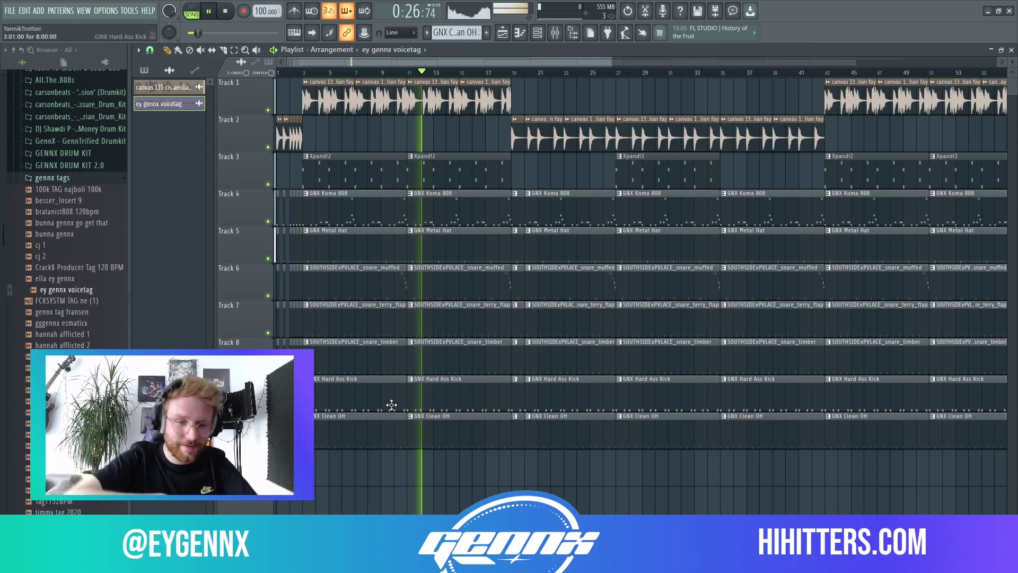
- Try shortening the first muffled snare clip on Track 6 so it ends about three beats before bar 11
scroll(461, 255, "up", 3)
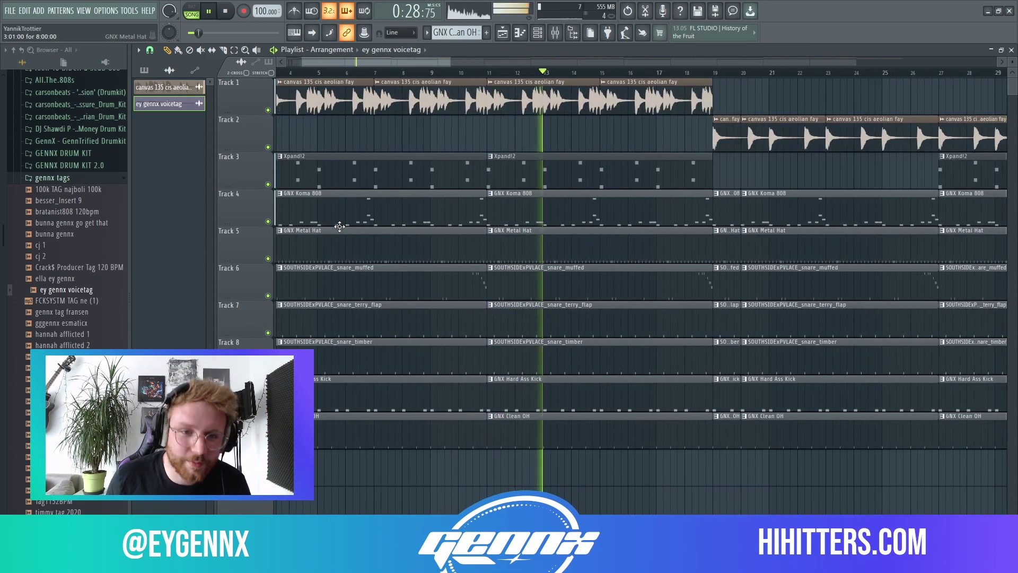
left_click_drag(488, 285, 466, 285)
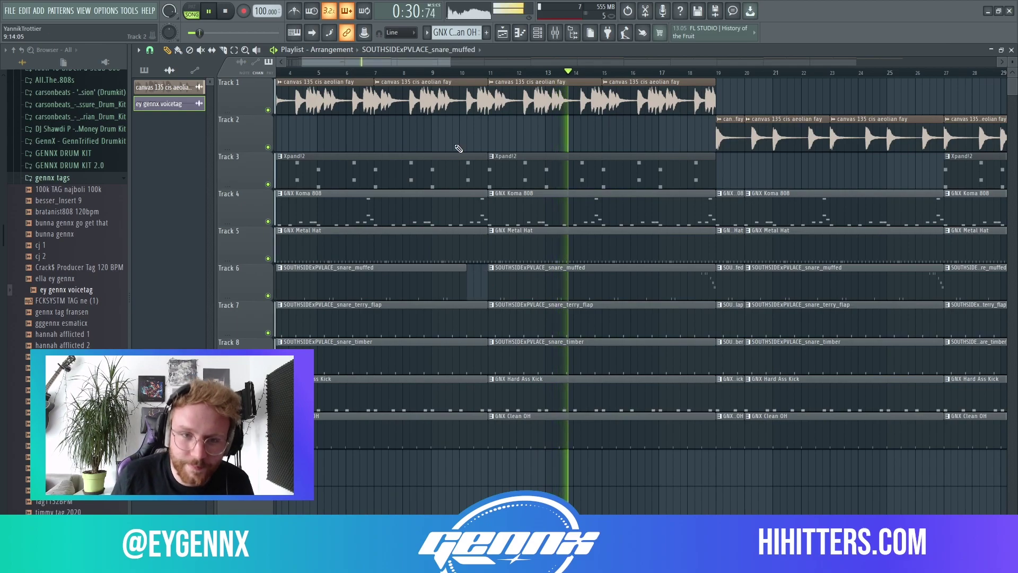
scroll(296, 143, "down", 4)
scroll(297, 143, "up", 1)
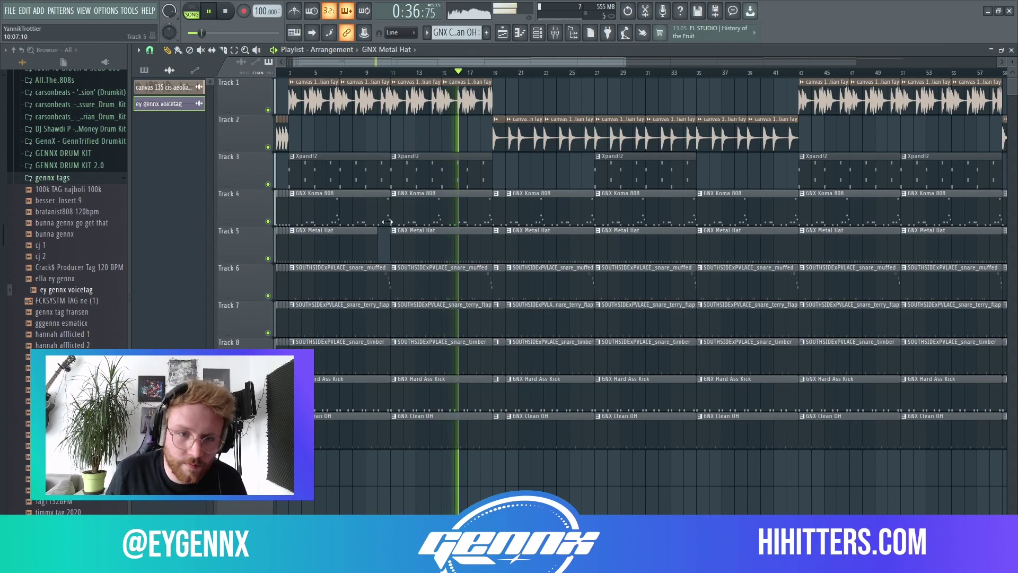
- Shorten the first Metal Hat clip to end at bar 10, also trying a shorter Koma 808 clip, while listening from there
left_click(380, 73)
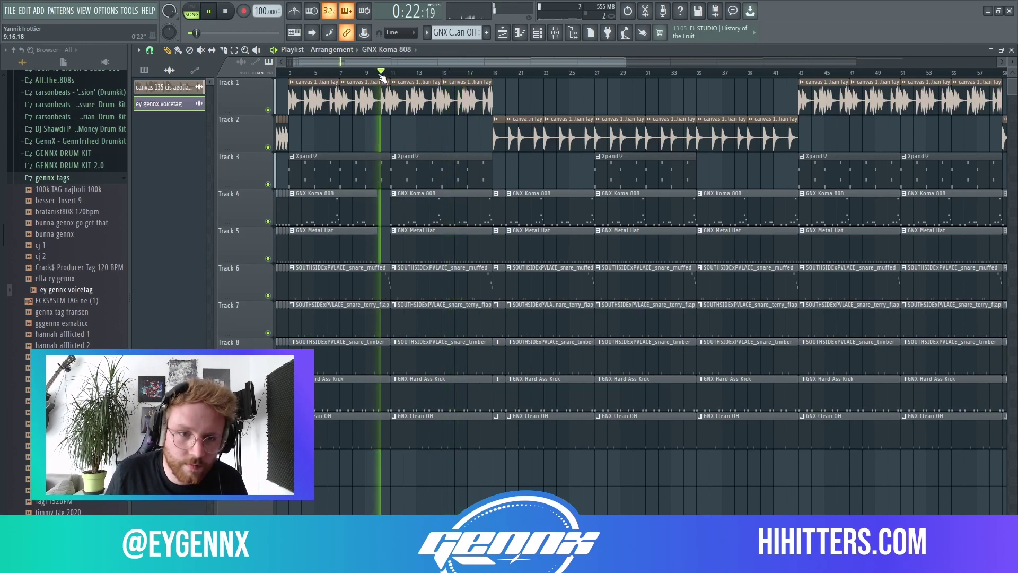
left_click_drag(382, 229, 296, 197)
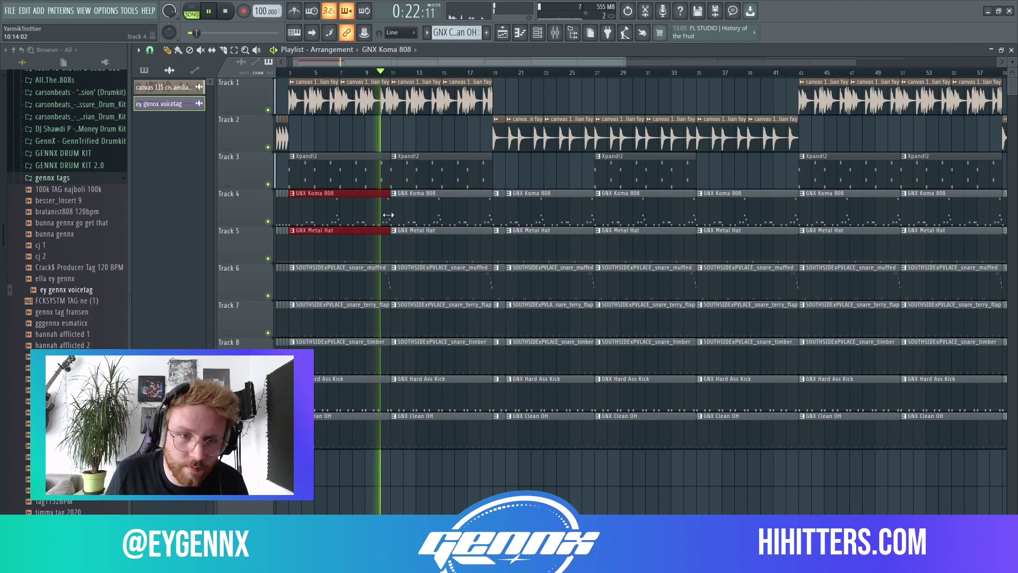
key("space")
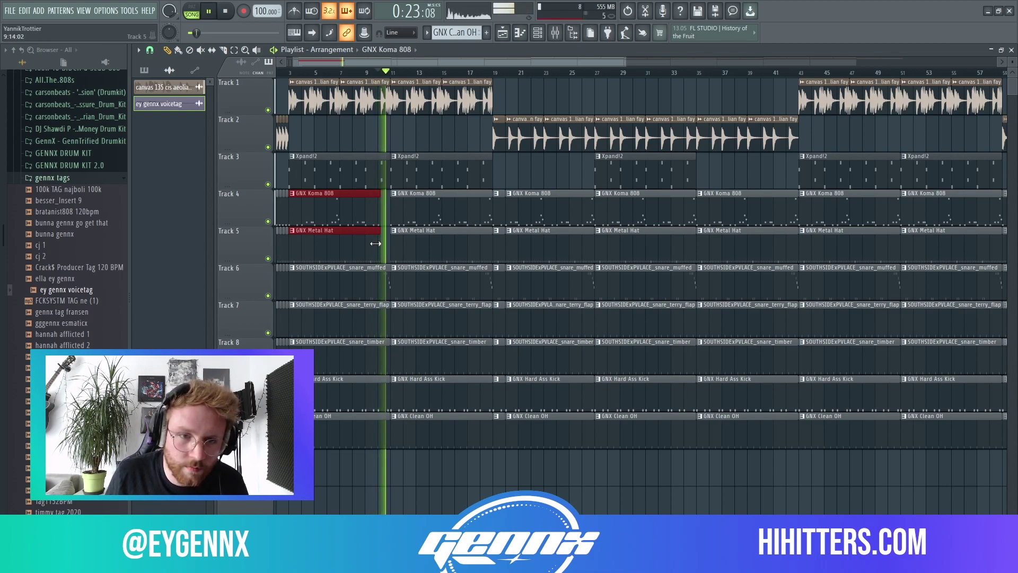
left_click(382, 220, "ctrl")
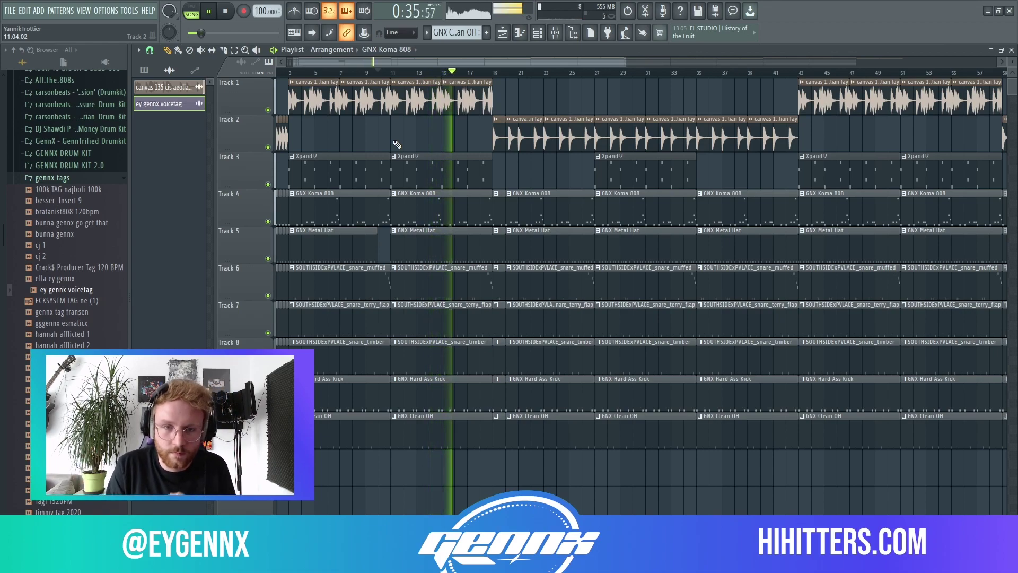
- Delete the cut drum clips between bars 20 and 27 on Tracks 4 to 10 and extend the one-bar pieces at bar 19 to bar 27
right_click(546, 207)
right_click(545, 244)
right_click(544, 281)
right_click(540, 318)
right_click(538, 355)
right_click(535, 392)
right_click(531, 429)
left_click_drag(524, 421, 593, 216)
left_click(551, 171)
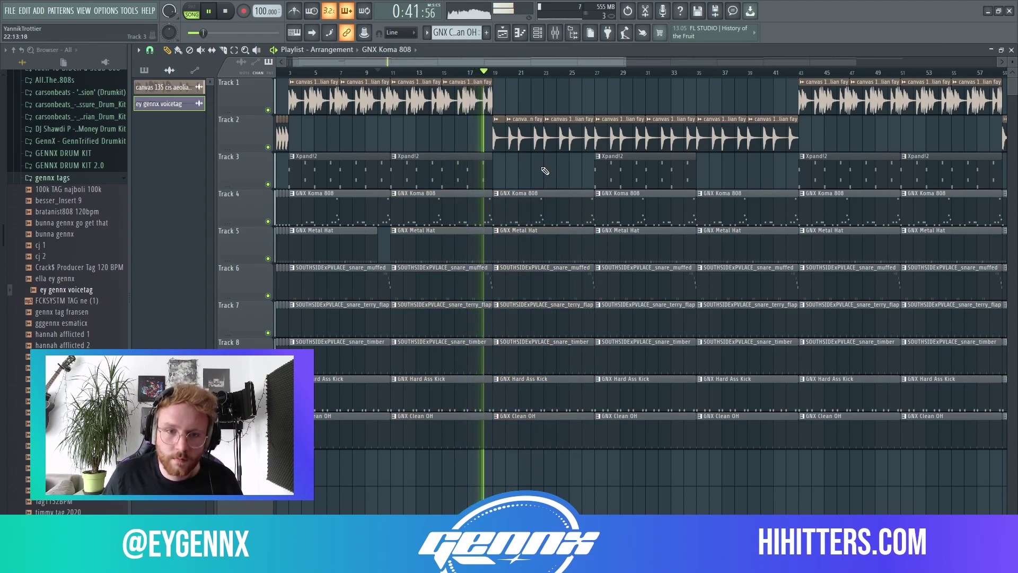
- Slice and trim the Xpand!2 and drum clips to clear bar 18, keeping only a one-beat Koma 808 slice at its start
scroll(472, 62, "up", 4)
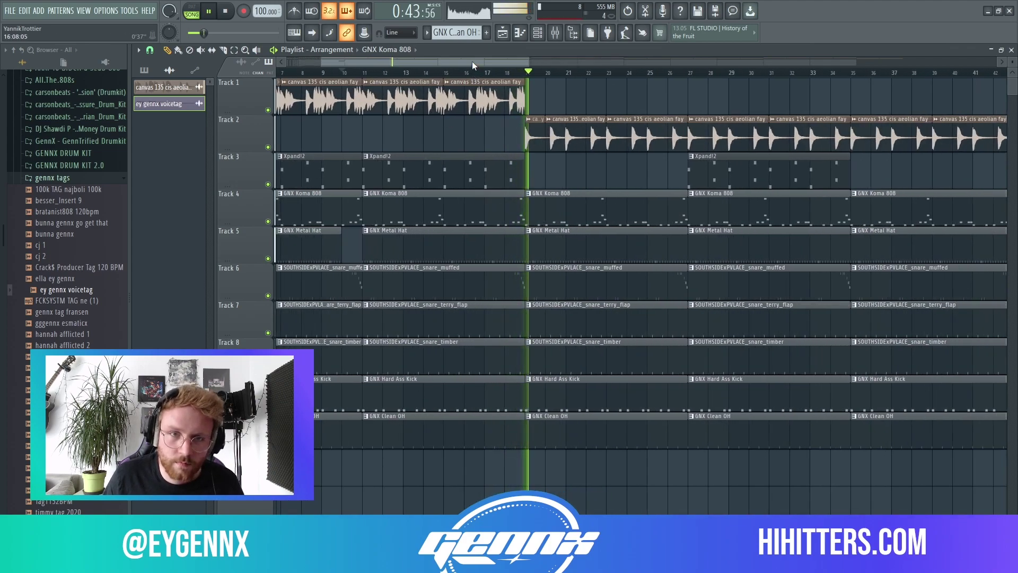
left_click(604, 73)
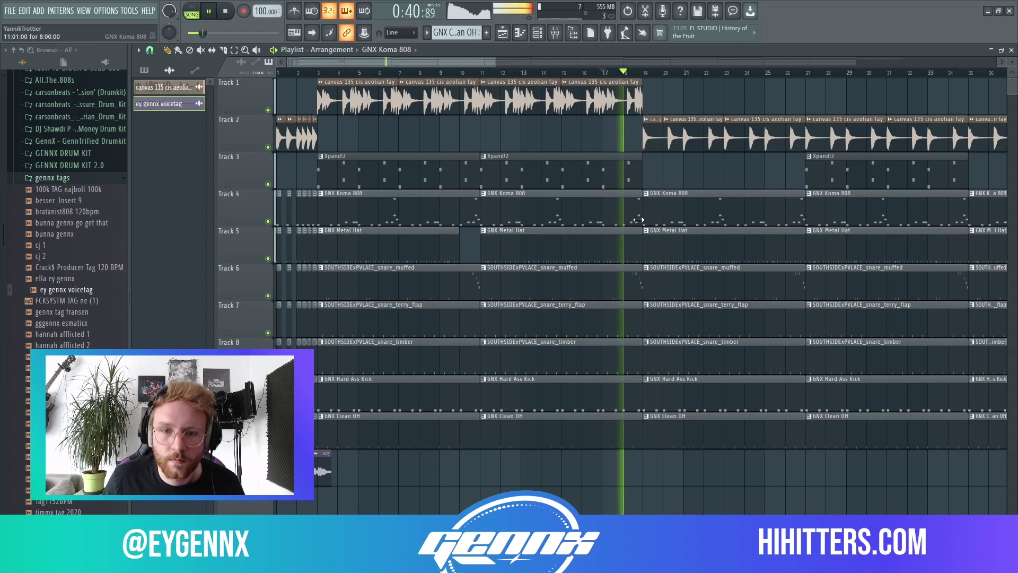
left_click_drag(630, 219, 615, 220)
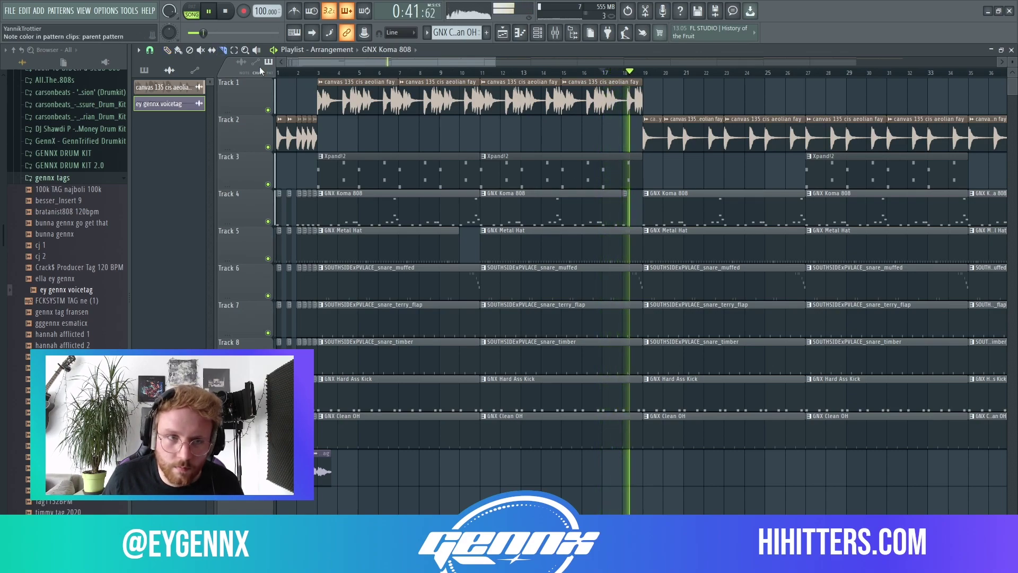
left_click_drag(636, 415, 629, 175)
left_click(629, 175)
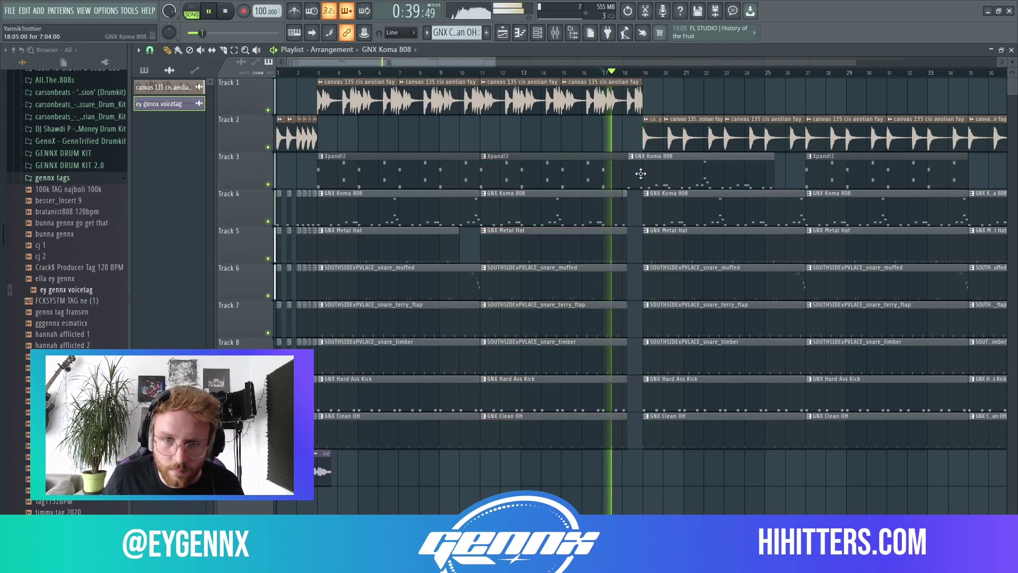
right_click(640, 173)
left_click_drag(638, 411, 624, 240)
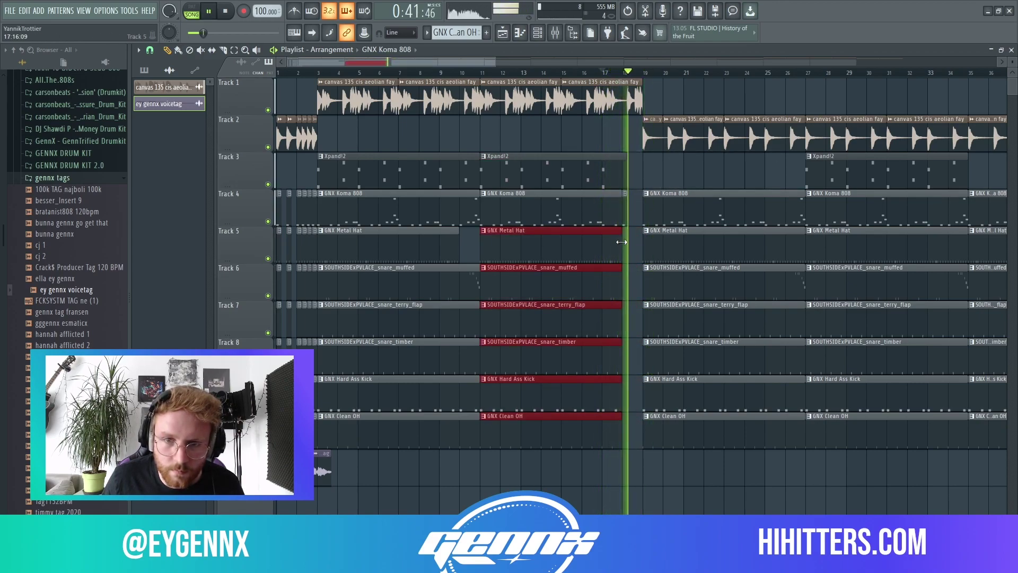
- Undo the misplaced stack copies near bar 15 and duplicate the one-beat Koma 808 slice onto the second and third beats of bar 18
scroll(624, 178, "up", 3)
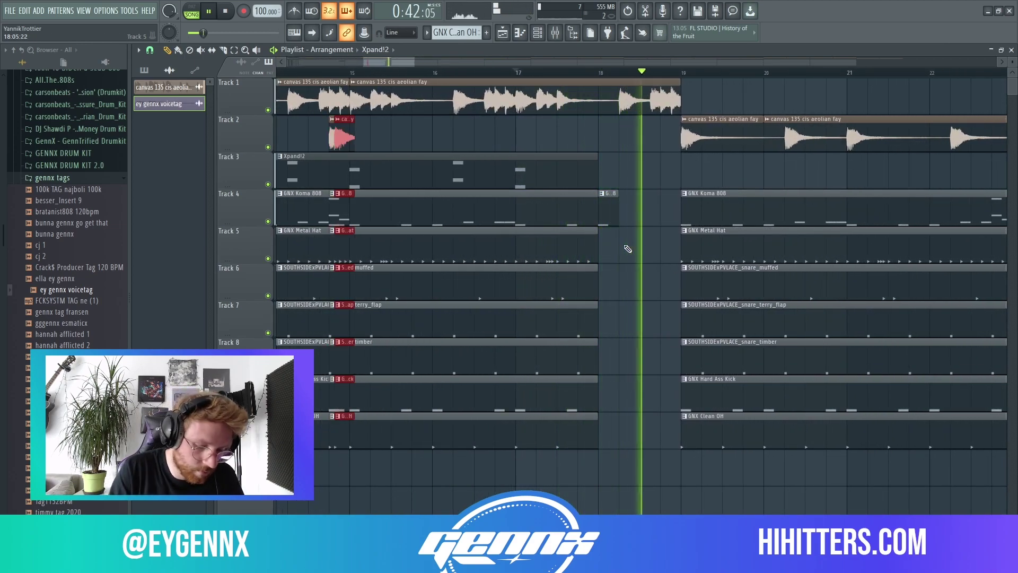
key("ctrl+z")
key("ctrl+b")
key("ctrl+b")
key("ctrl+b")
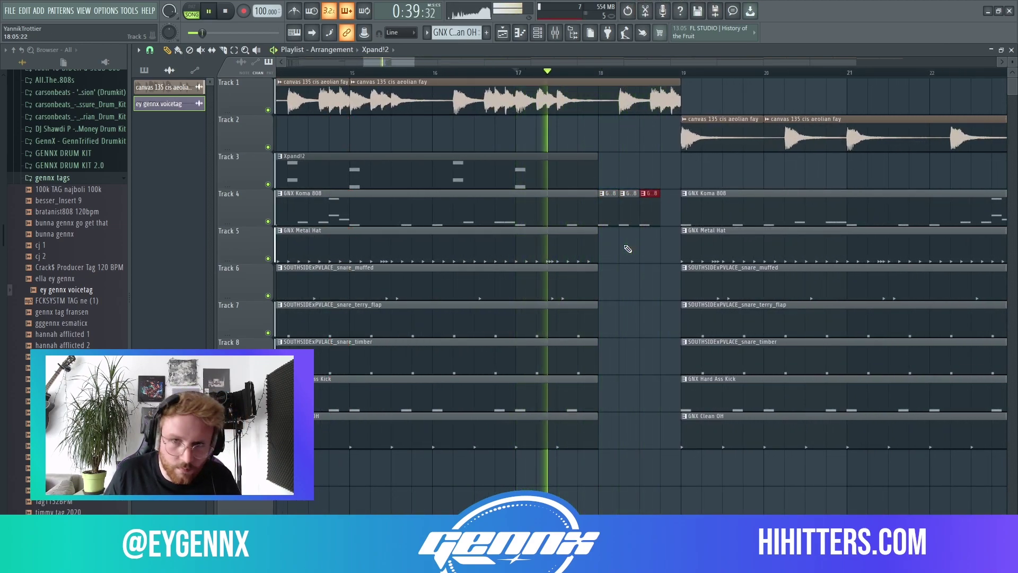
scroll(490, 238, "down", 5)
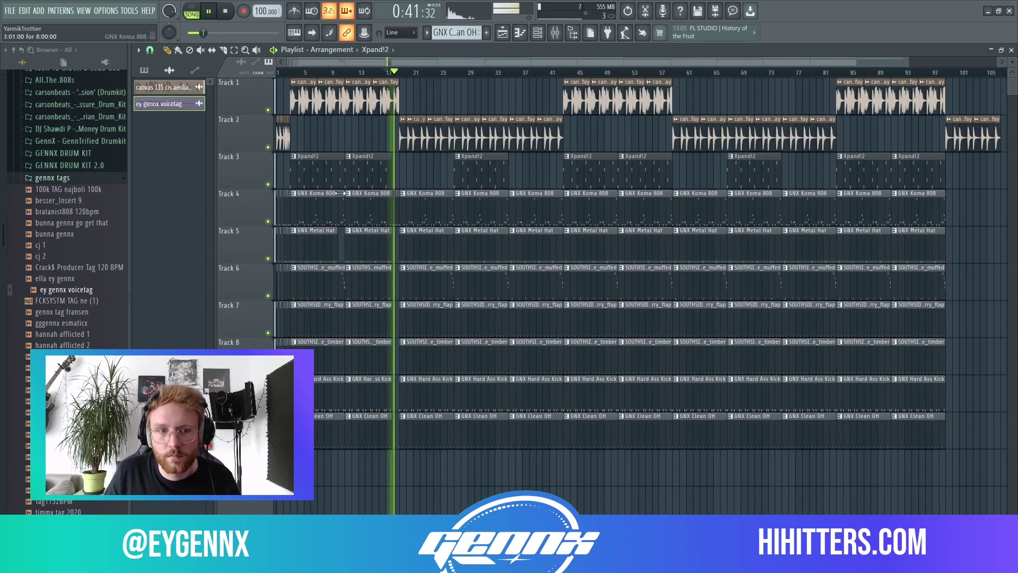